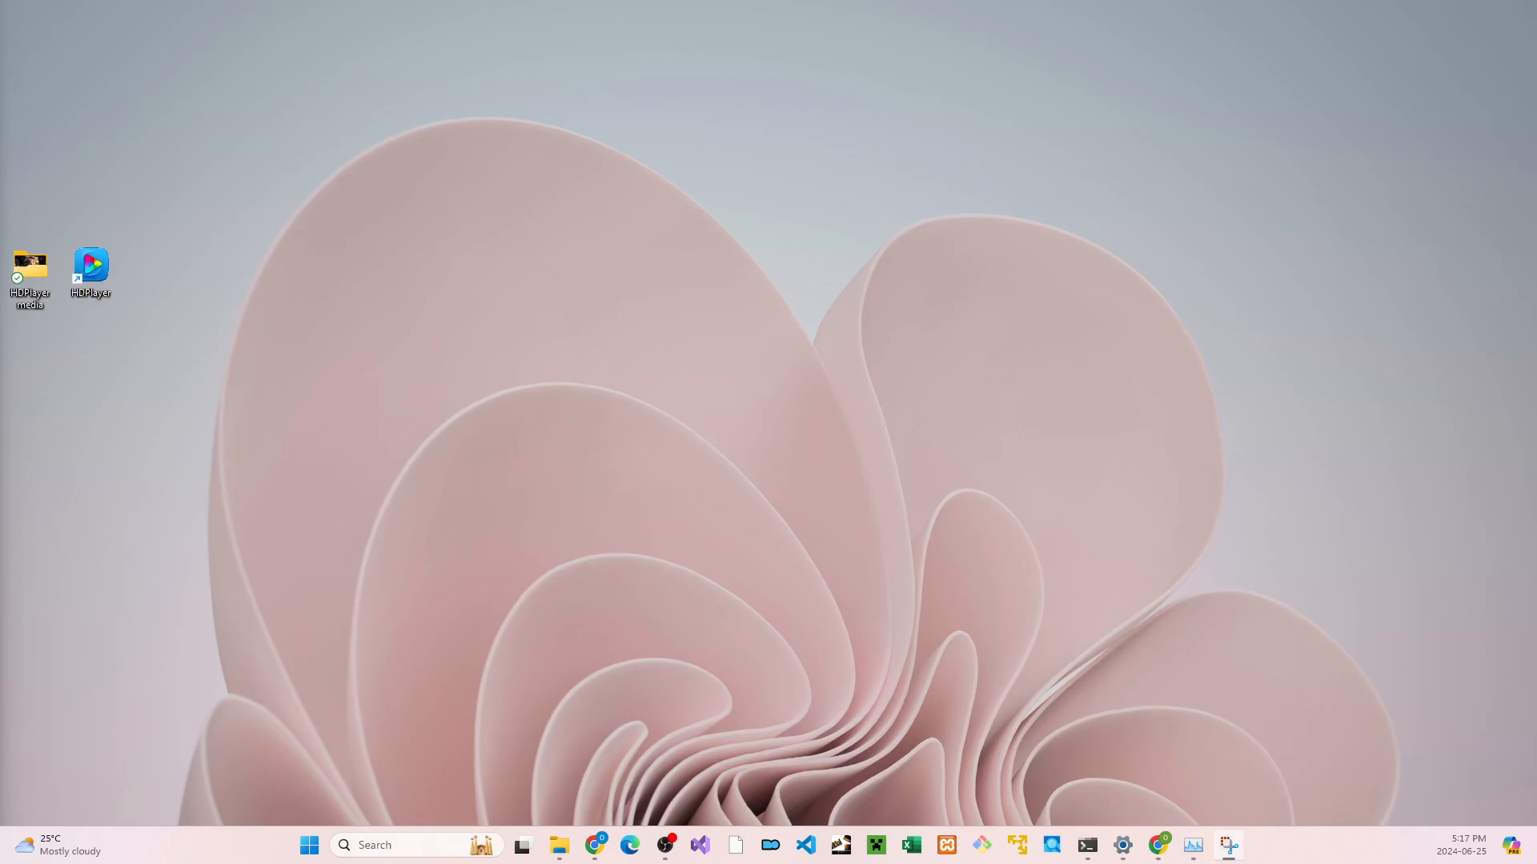
Switch to the browser and go to the home page of the ECT-STAR website
key(alt+Tab)
double_click(796, 143)
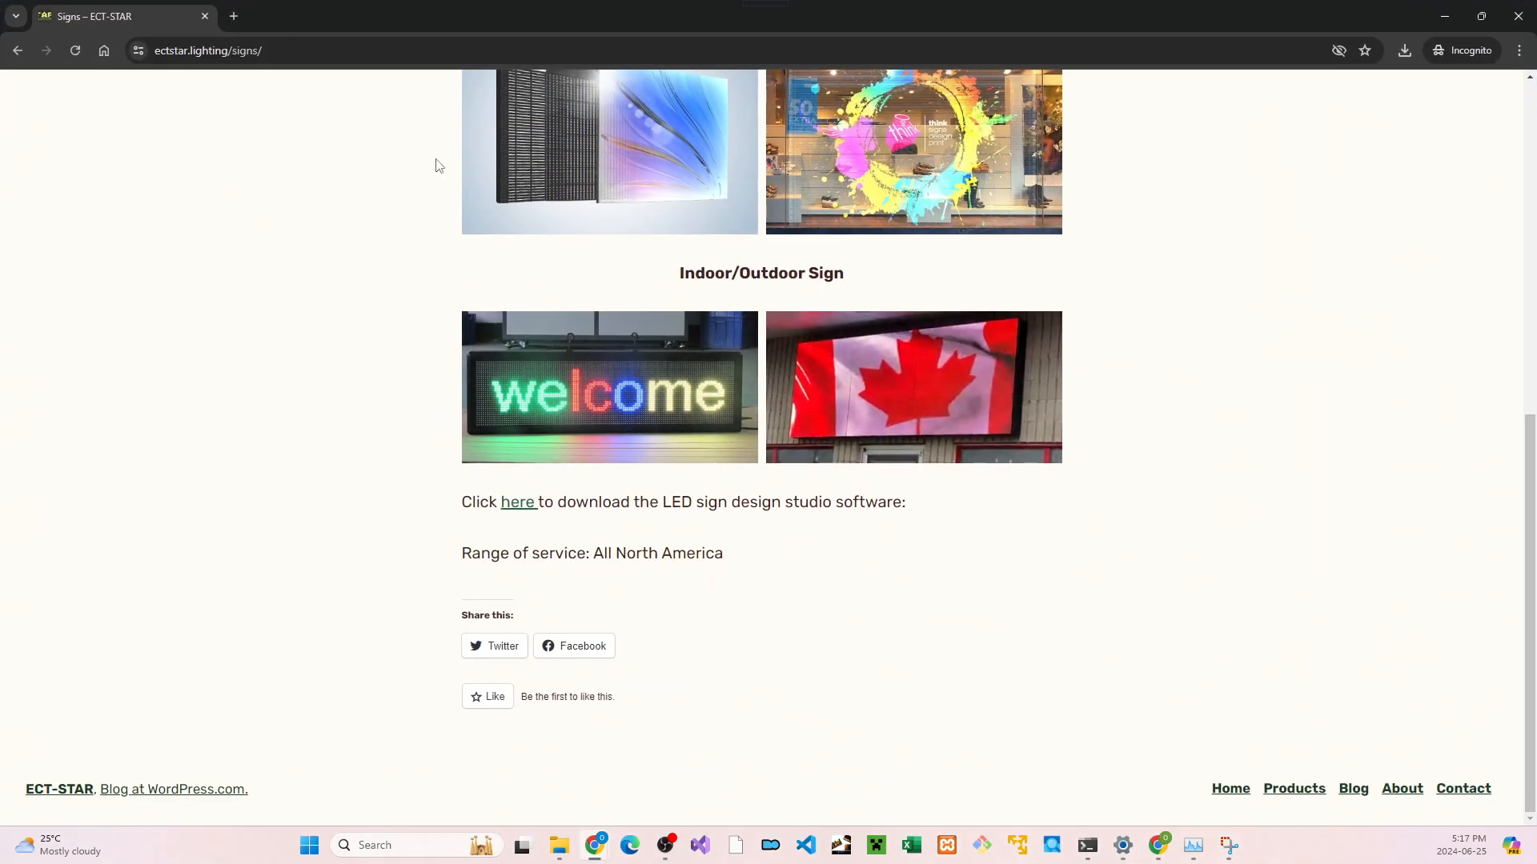
key(Home)
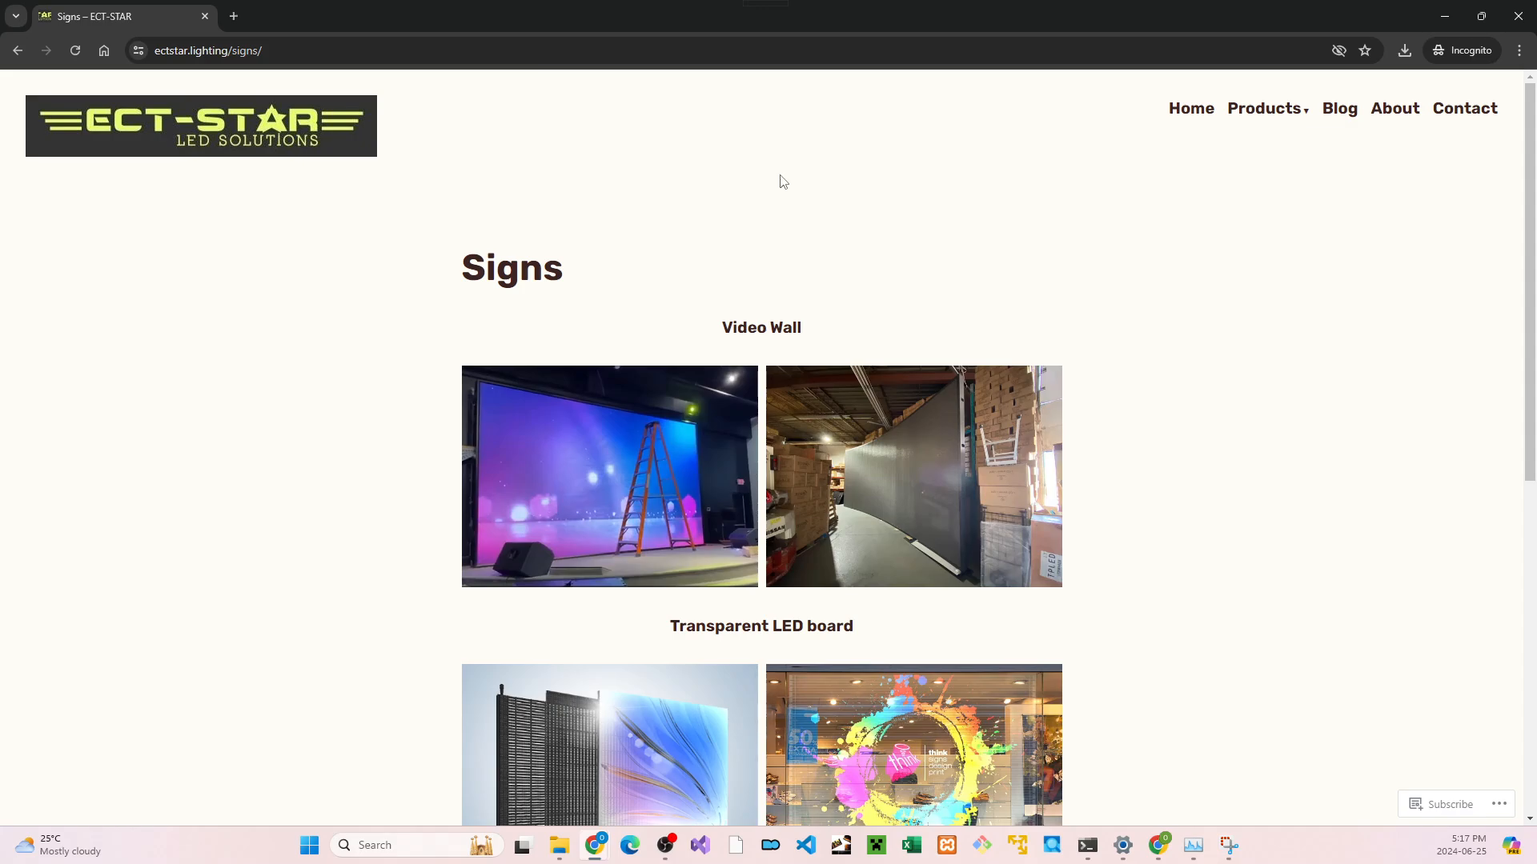
click(1196, 112)
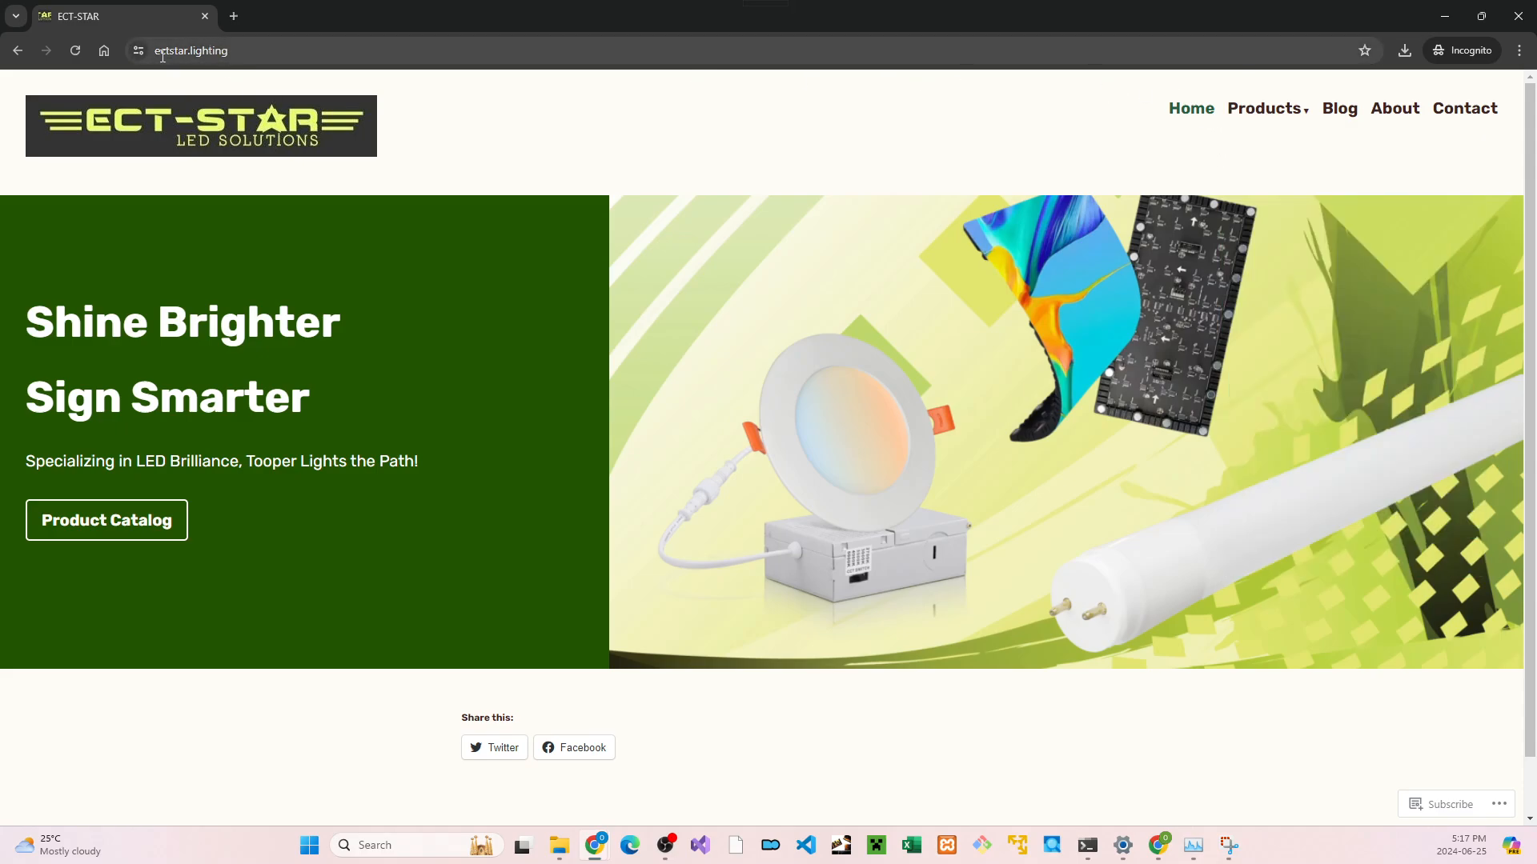
Open the Signs product page and download the LED sign design software, saving HDPlayer.7.10.26.0 in the LEDSign folder
mouse_move(1241, 112)
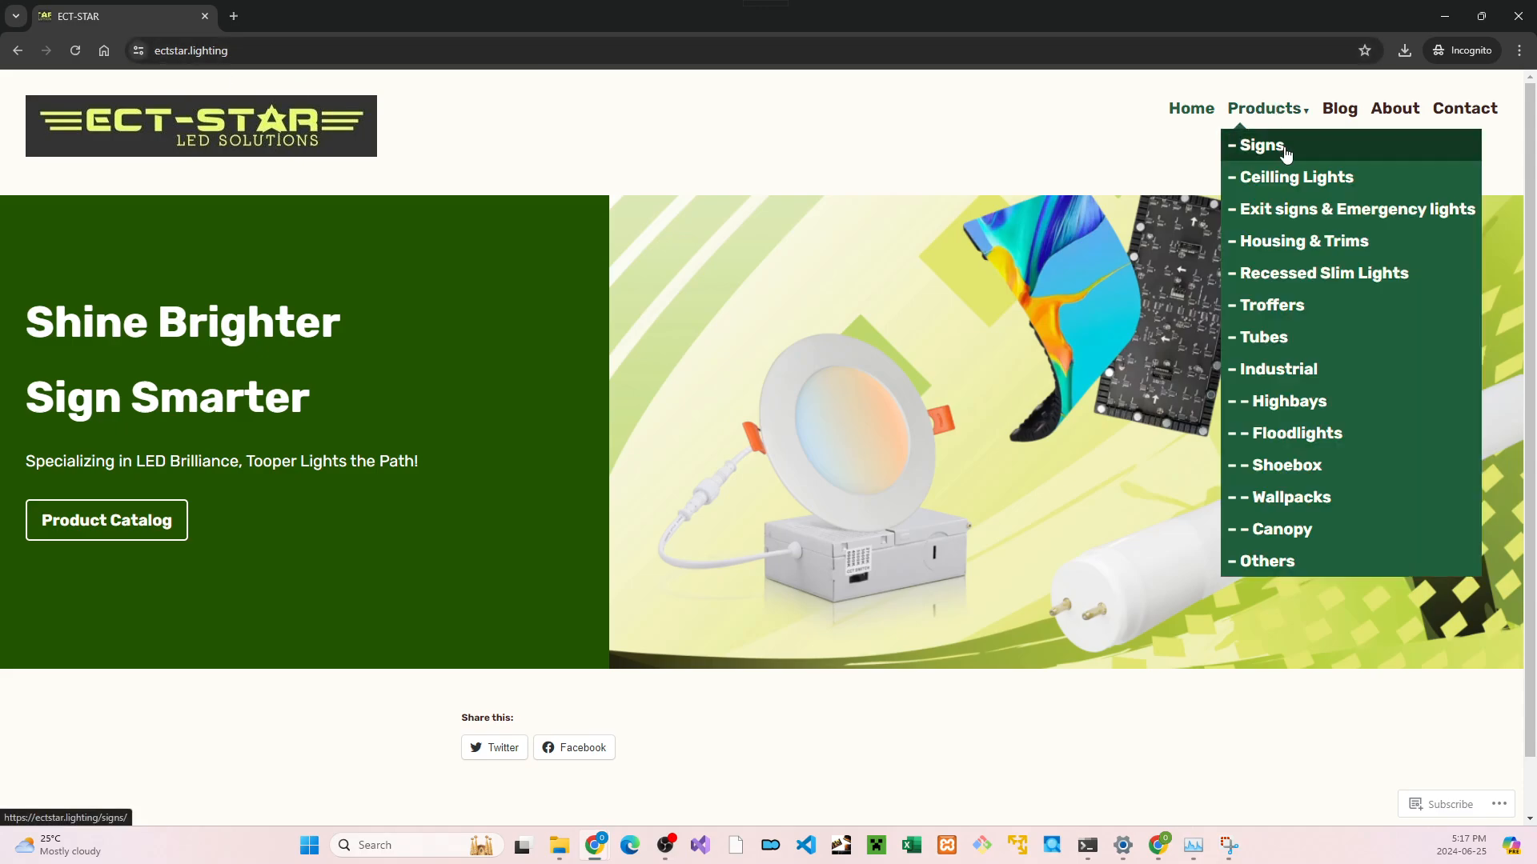
click(1285, 152)
scroll(612, 352, down, 8)
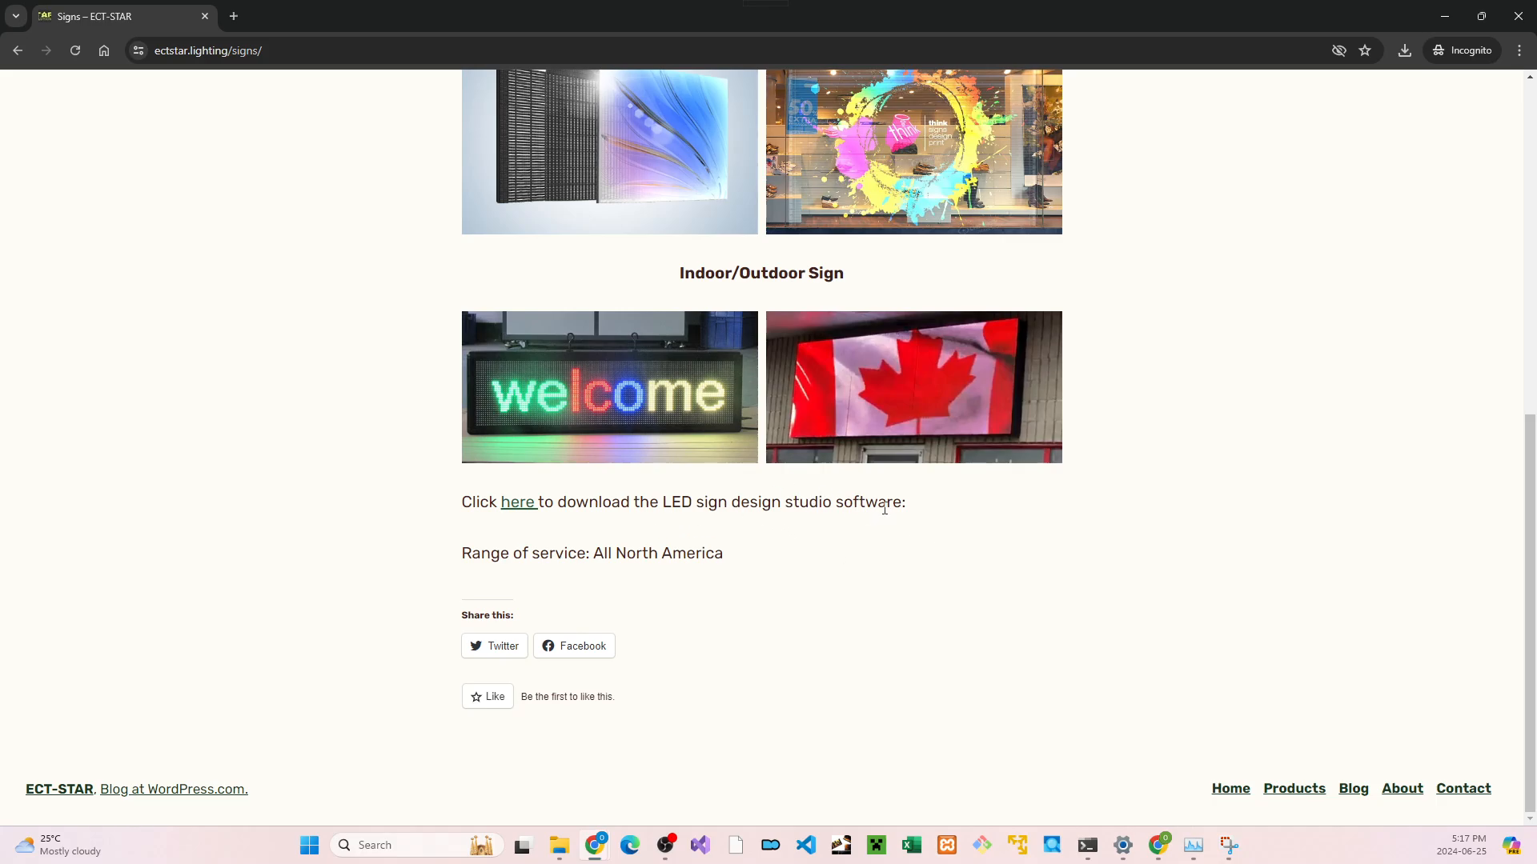
click(524, 512)
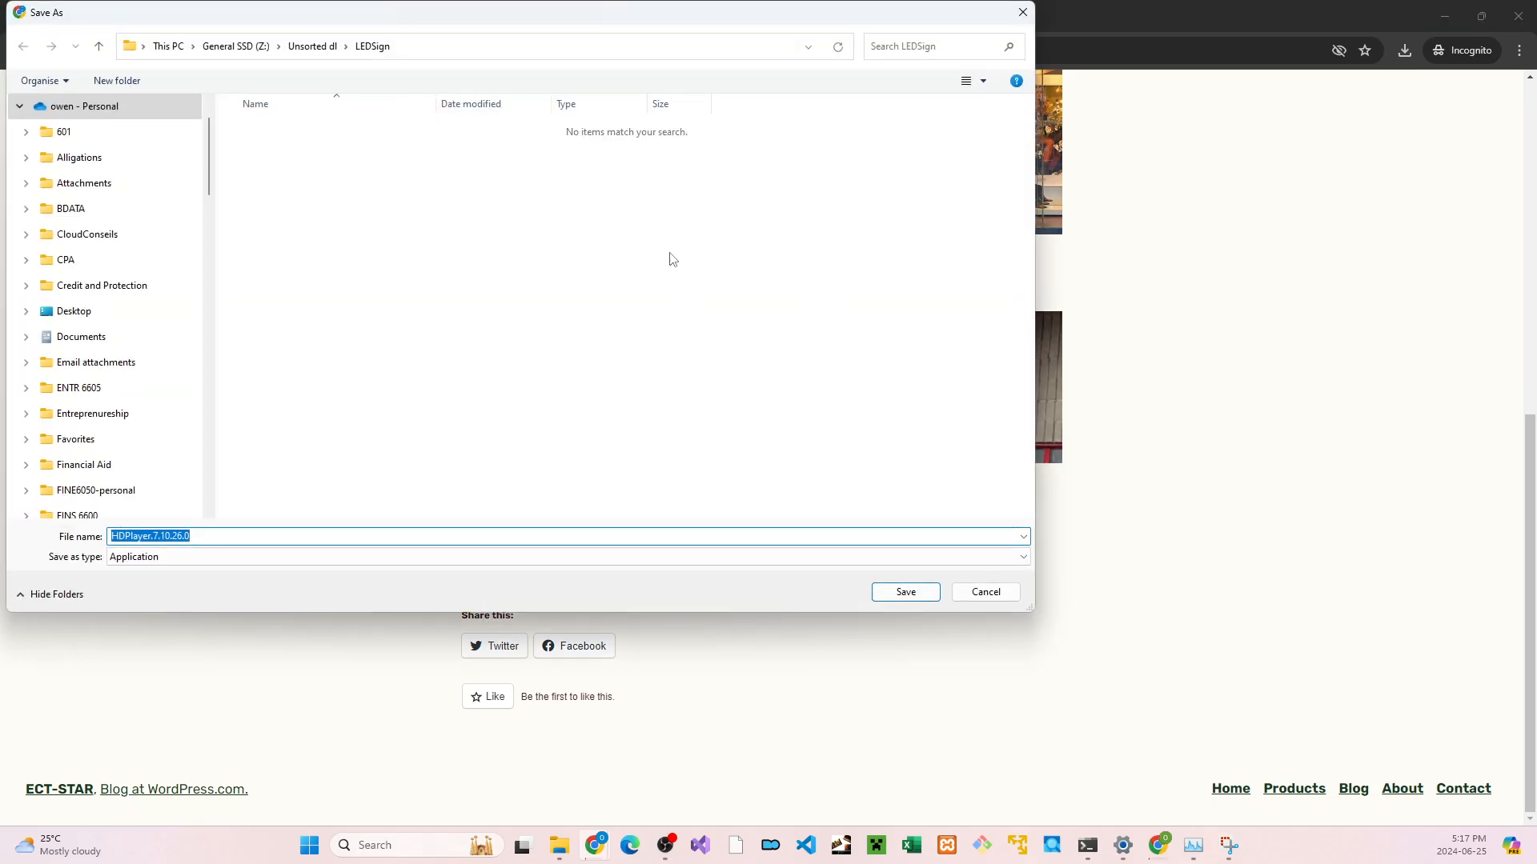
click(906, 591)
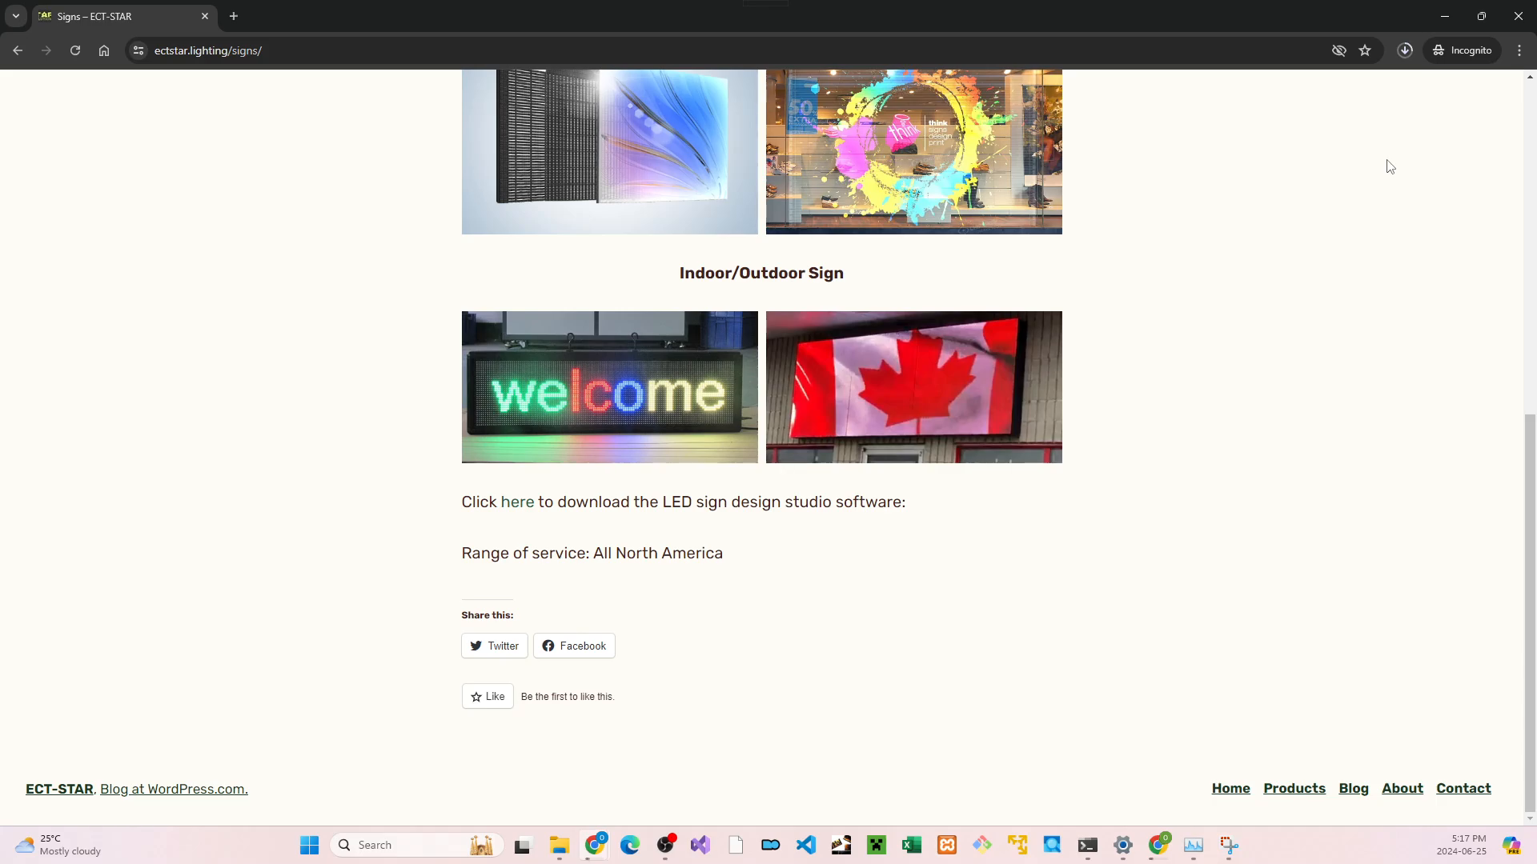
Minimize the browser and move the HDPlayer shortcut to the middle of the desktop
double_click(1039, 10)
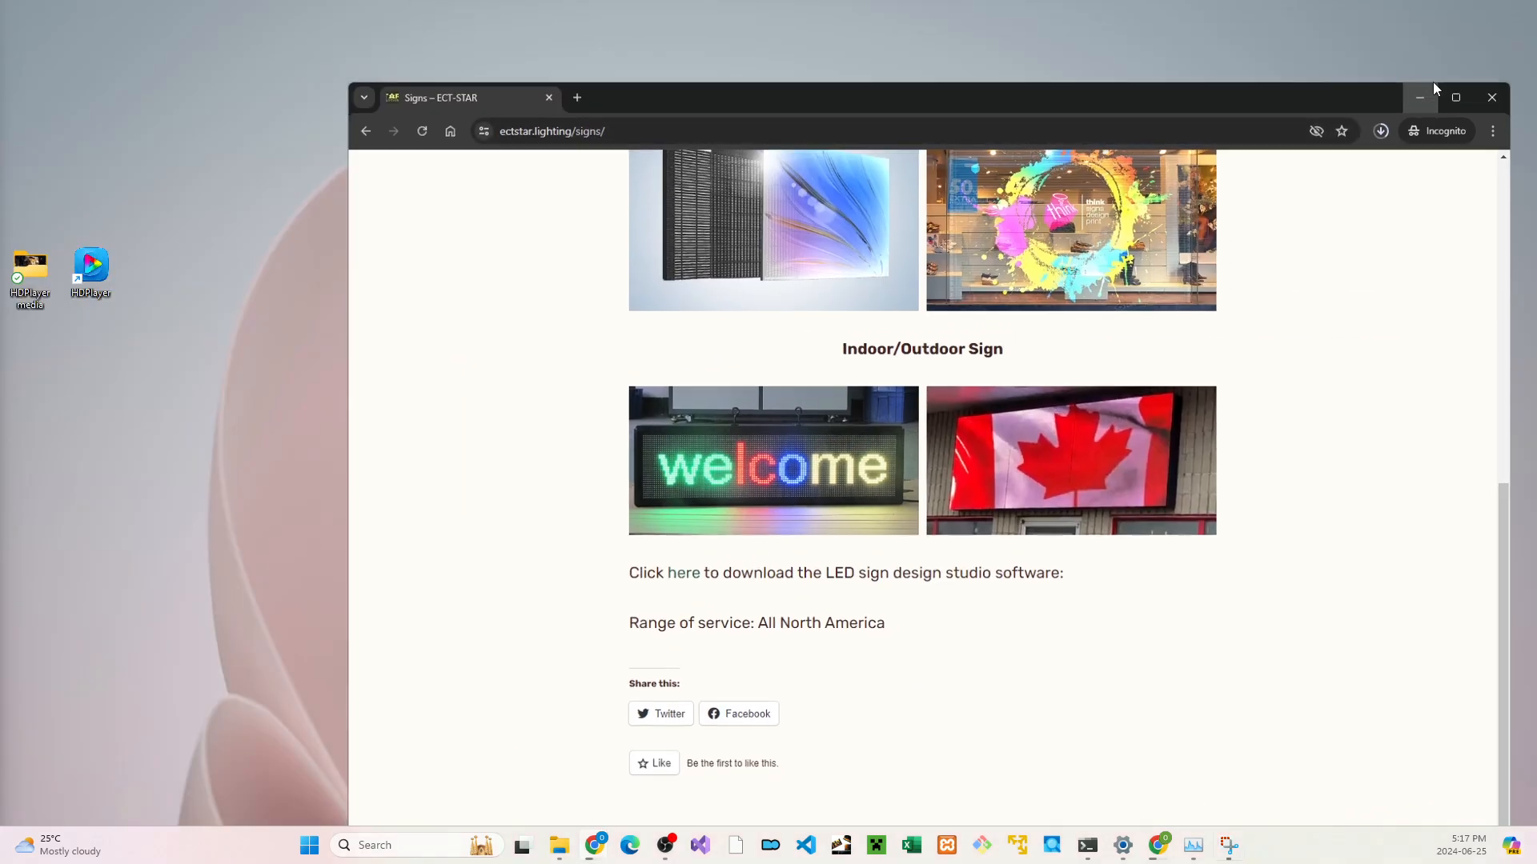
click(1419, 97)
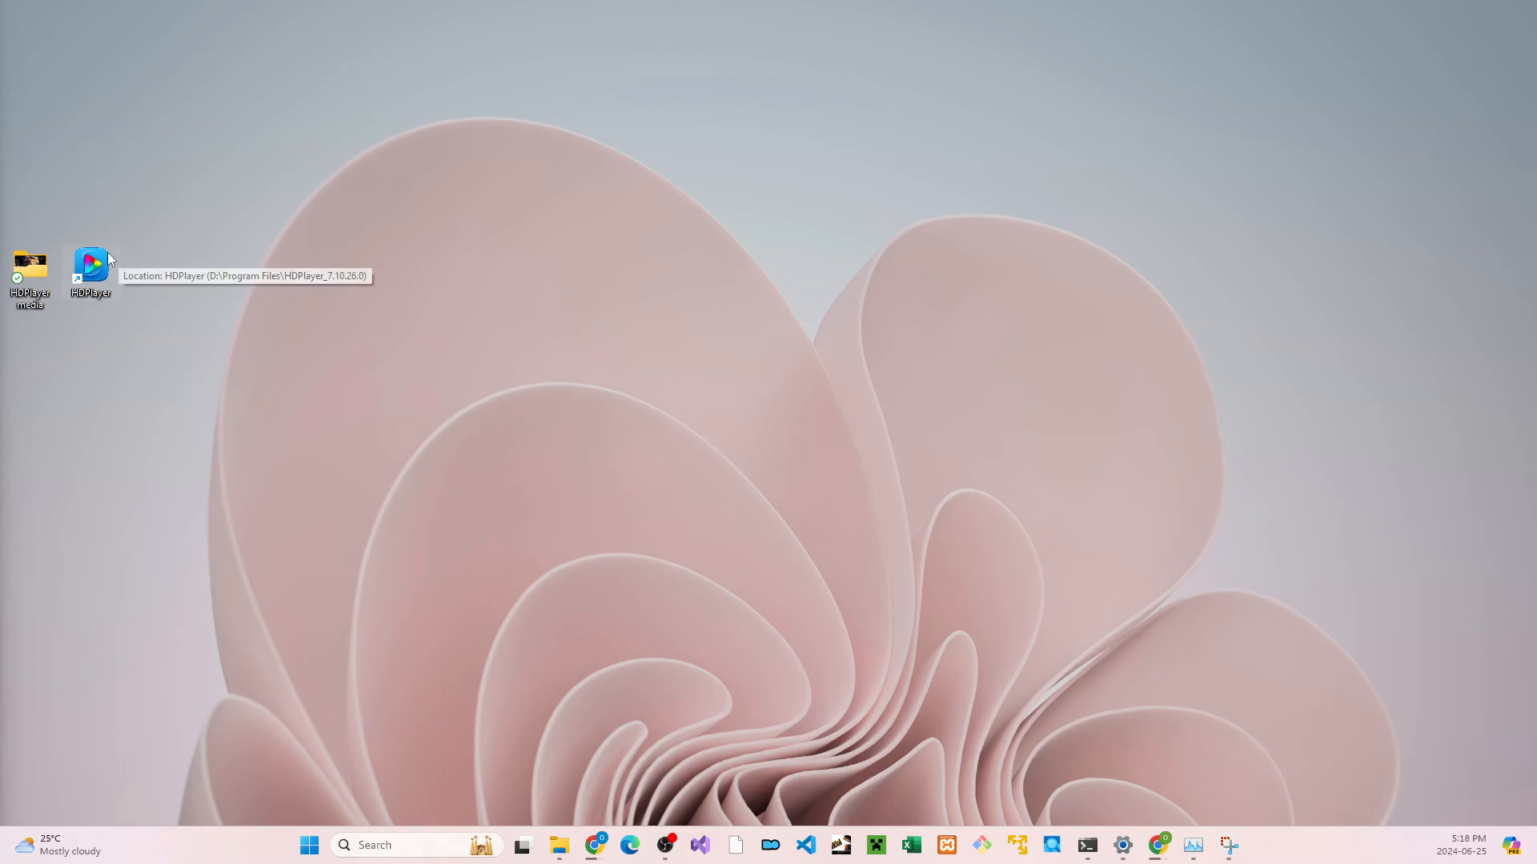
drag(92, 271, 706, 361)
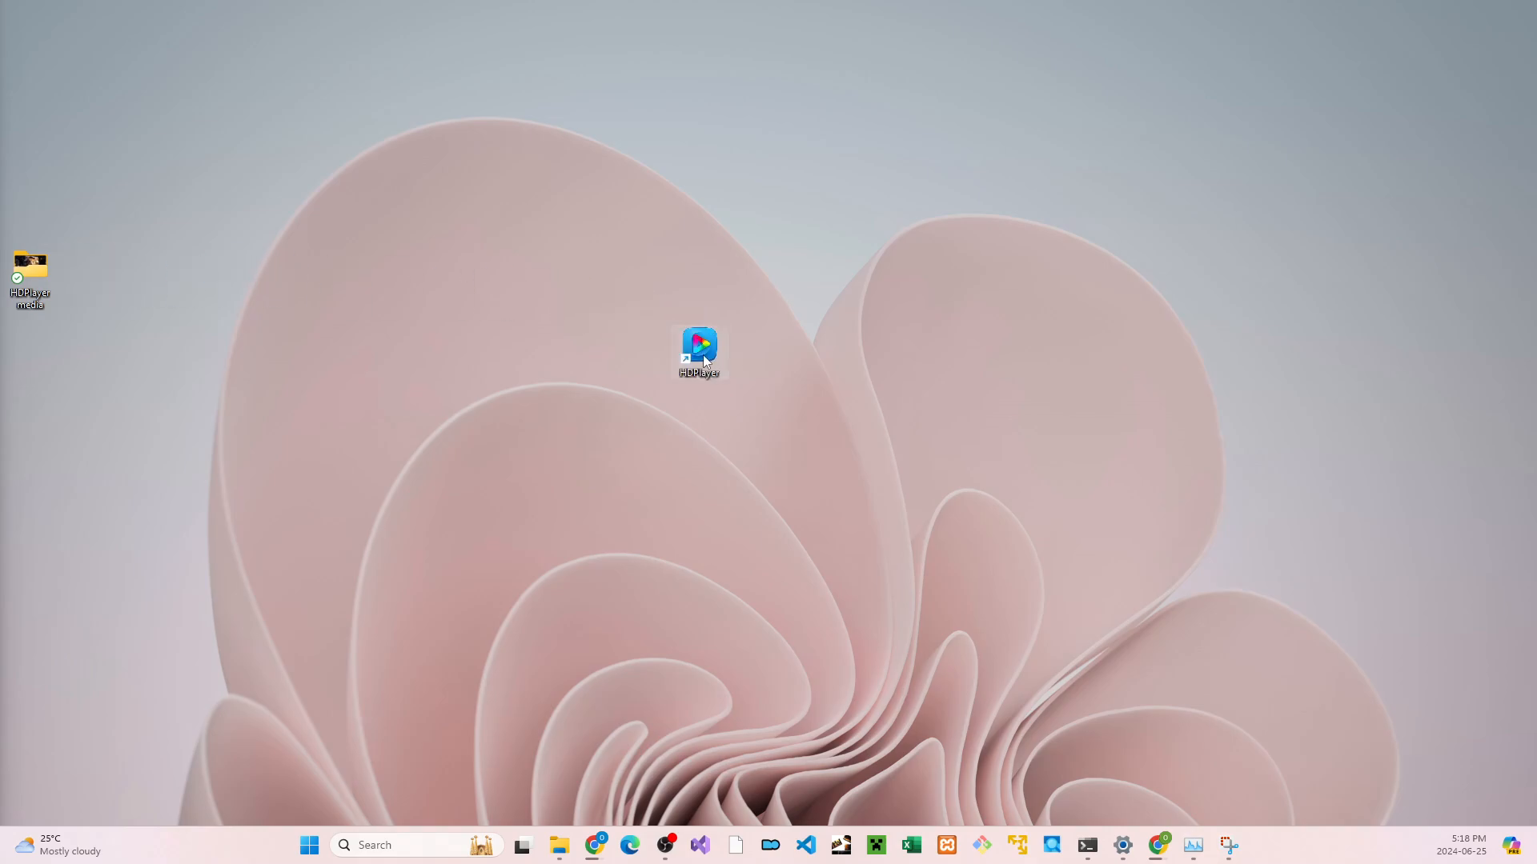
key(ctrl)
click(747, 362)
In the Windows WiFi settings, connect to the sign's network D16-23-A2729 by entering its network security key
drag(0, 104, 767, 75)
double_click(767, 75)
drag(640, 13, 313, 42)
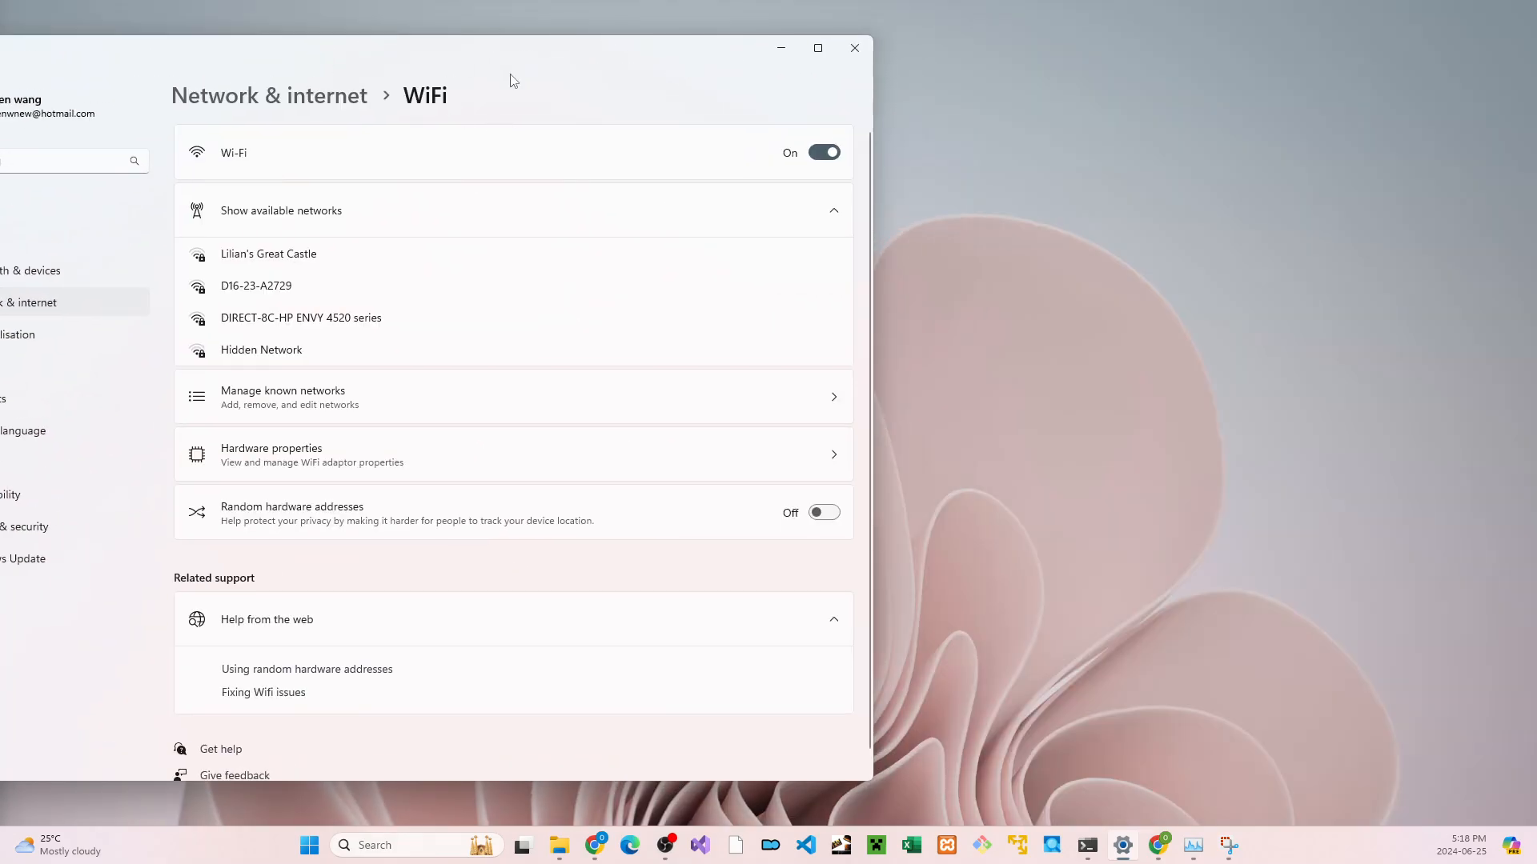
drag(519, 54, 481, 58)
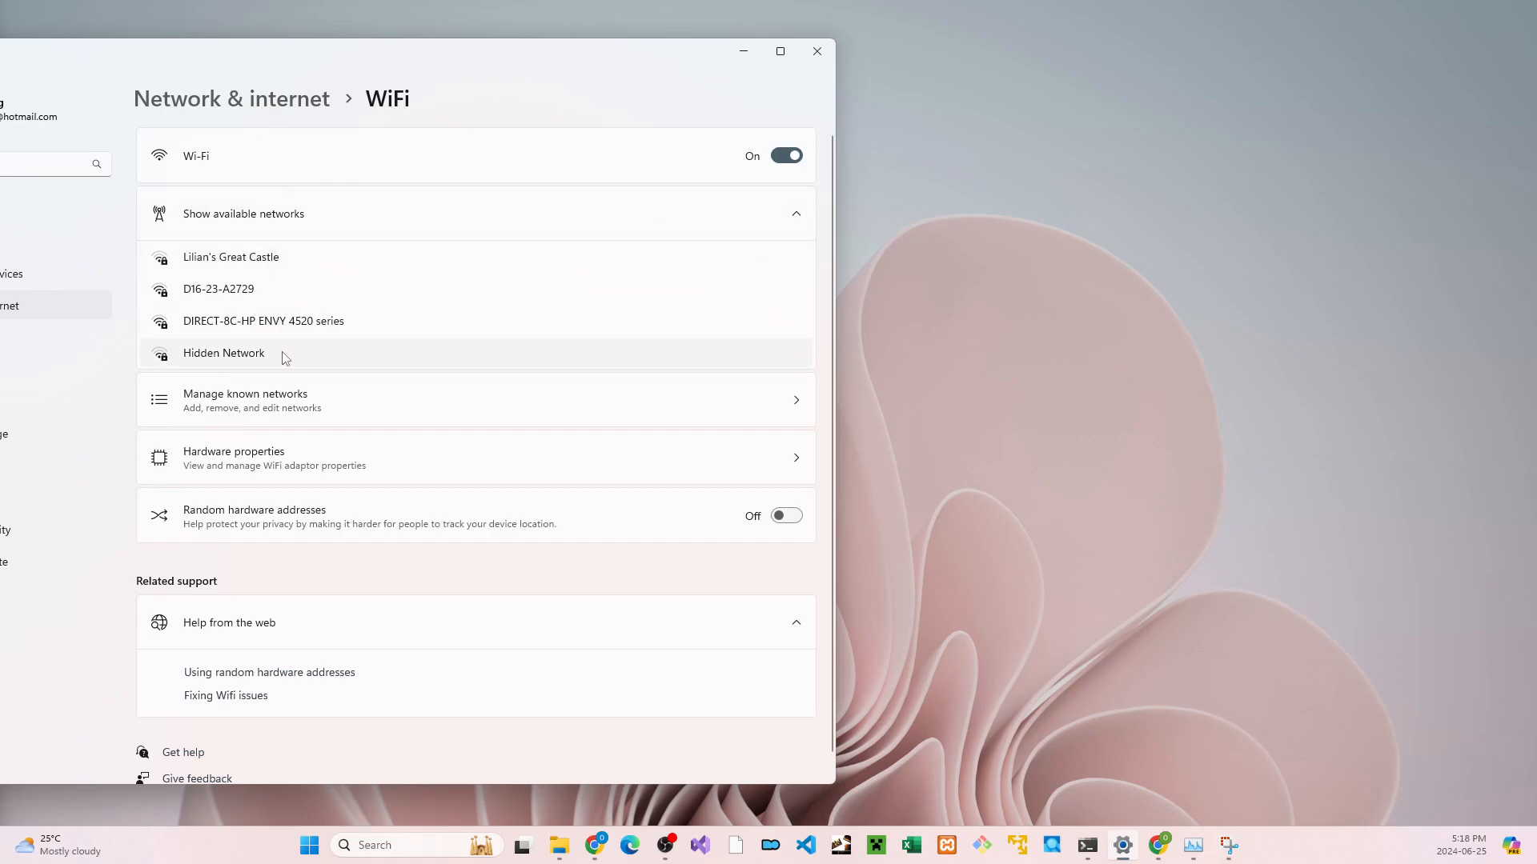
click(219, 293)
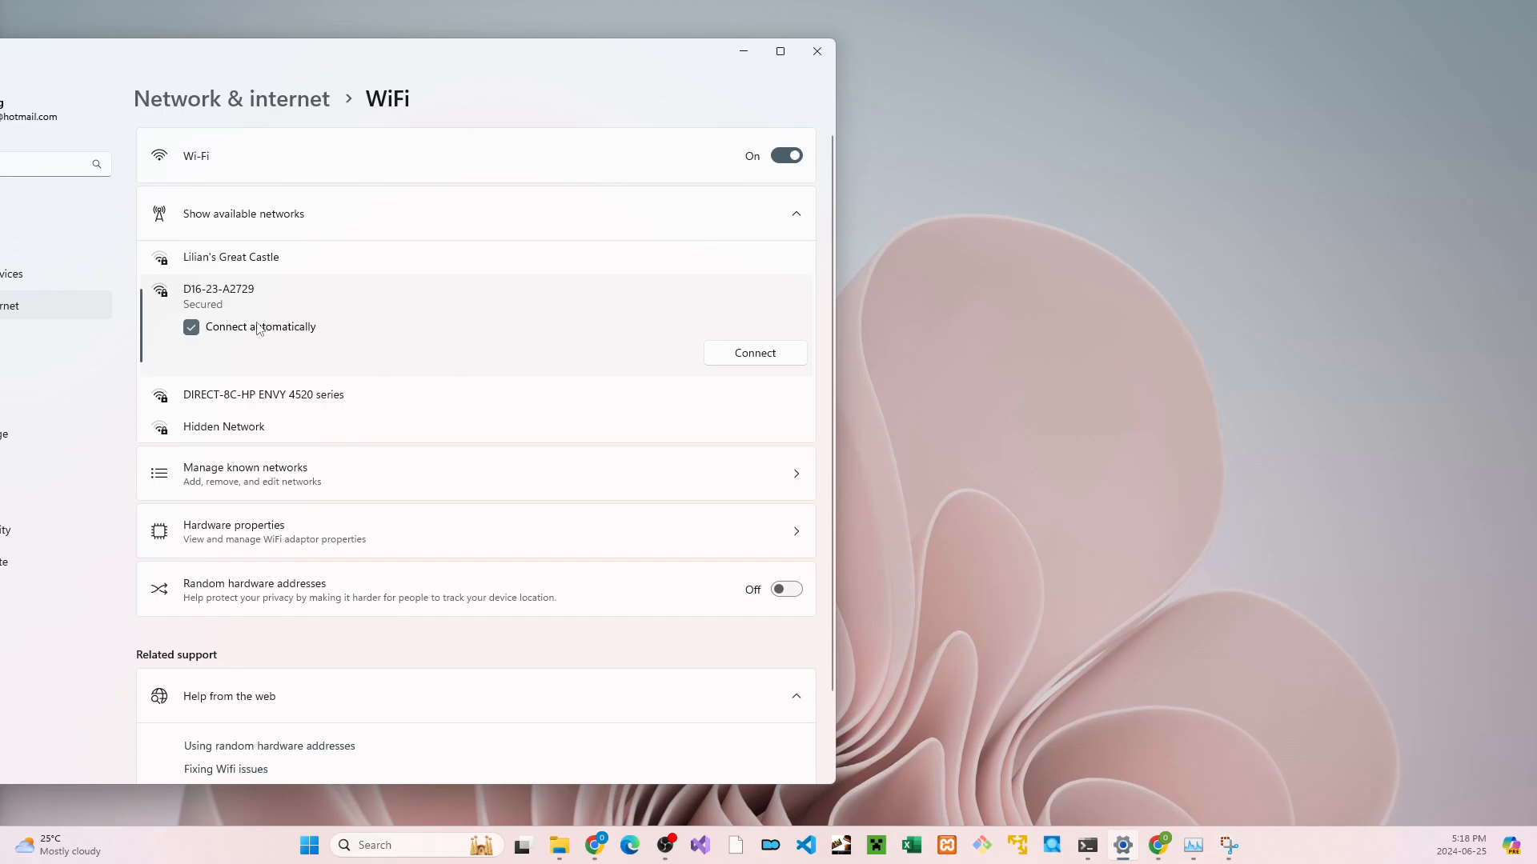
click(200, 326)
click(737, 355)
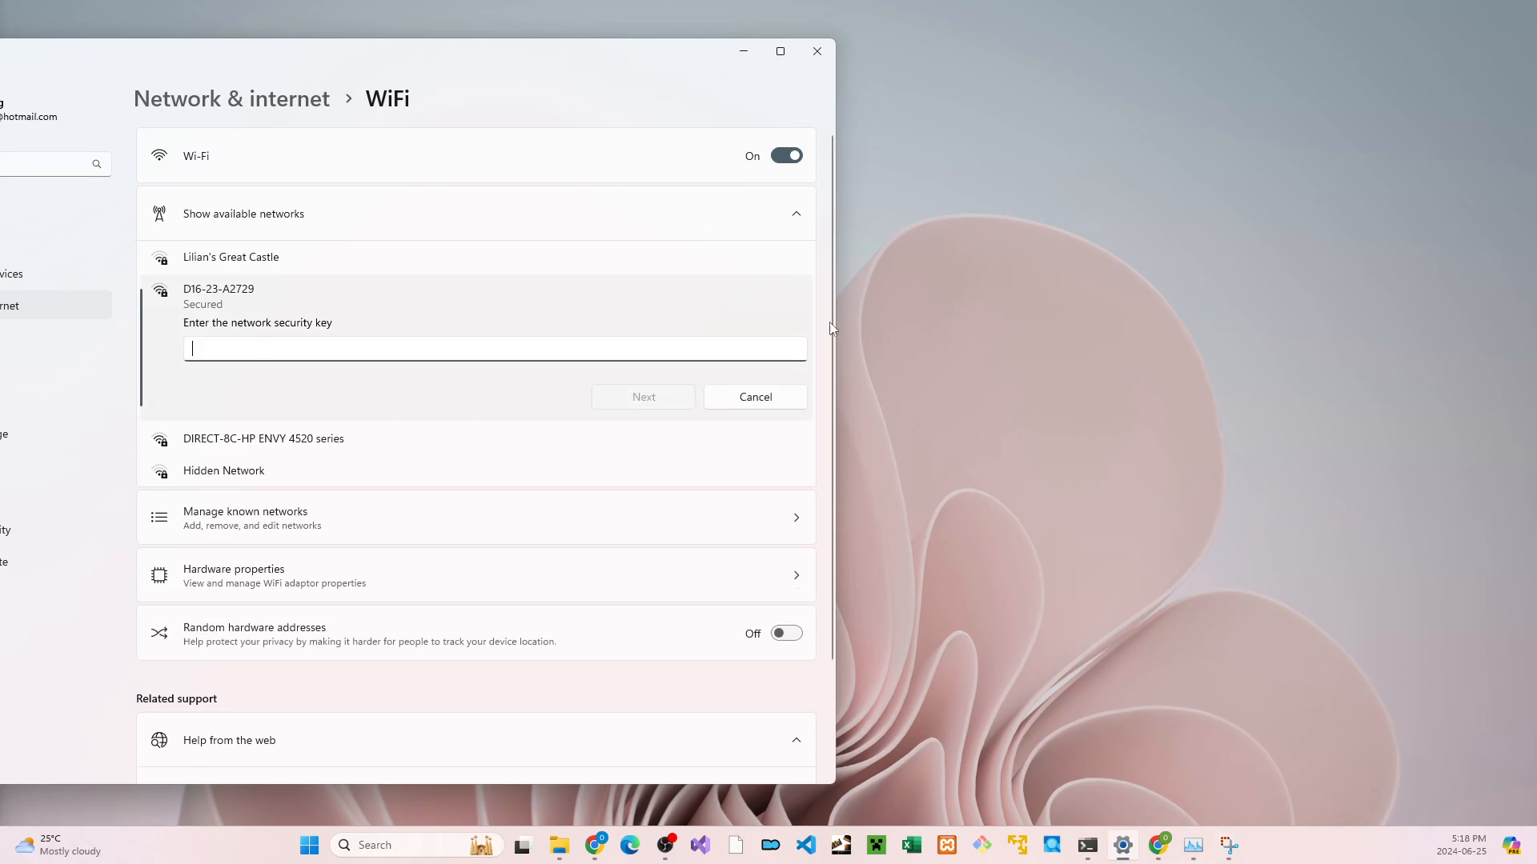
text(••)
click(638, 398)
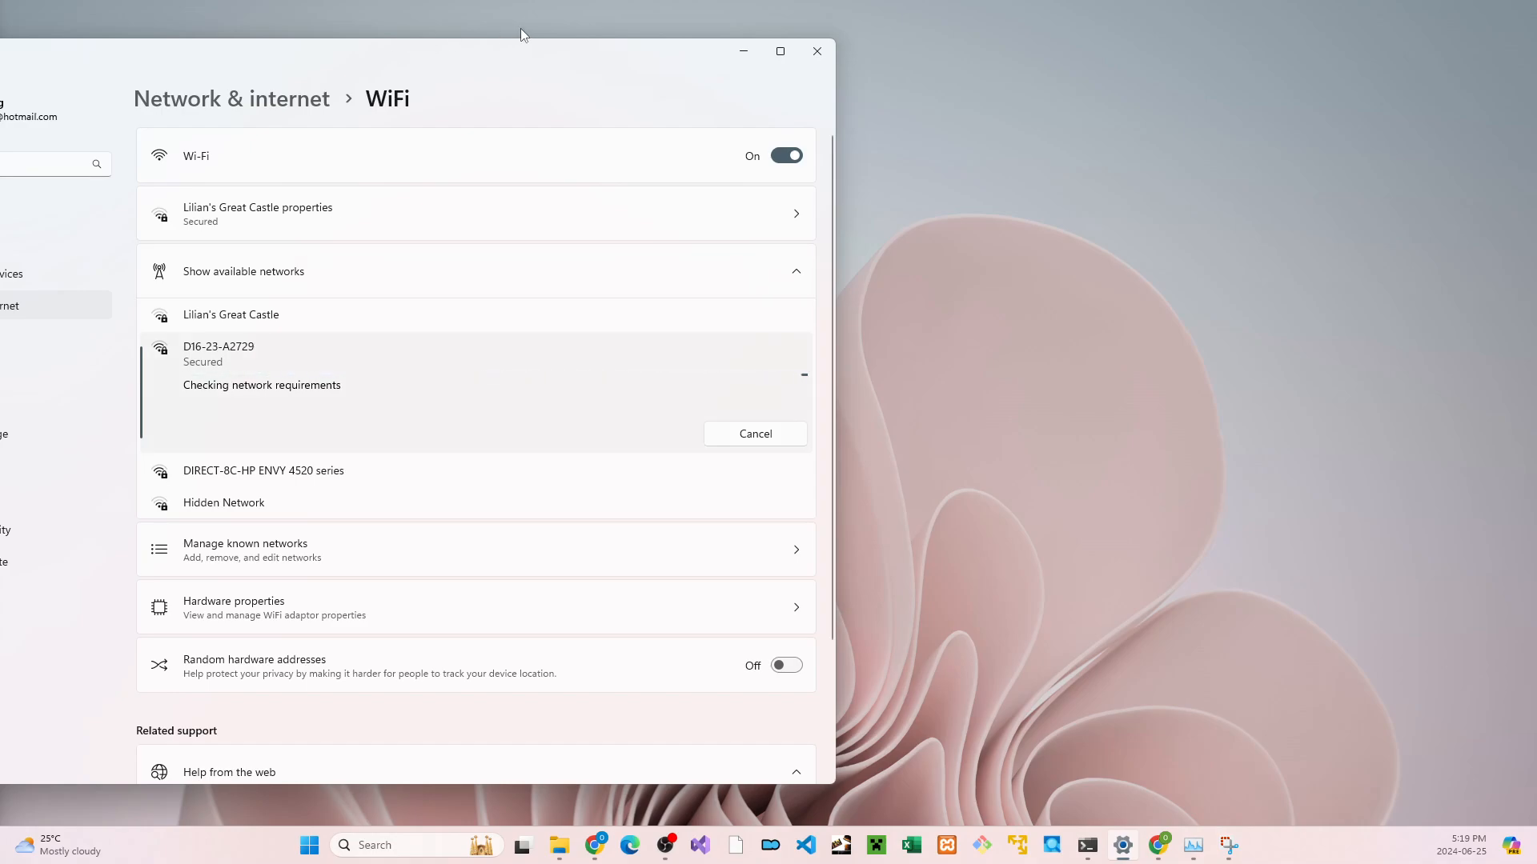
Put the WiFi settings window away and launch HDPlayer in a maximized window
drag(521, 51, 486, 72)
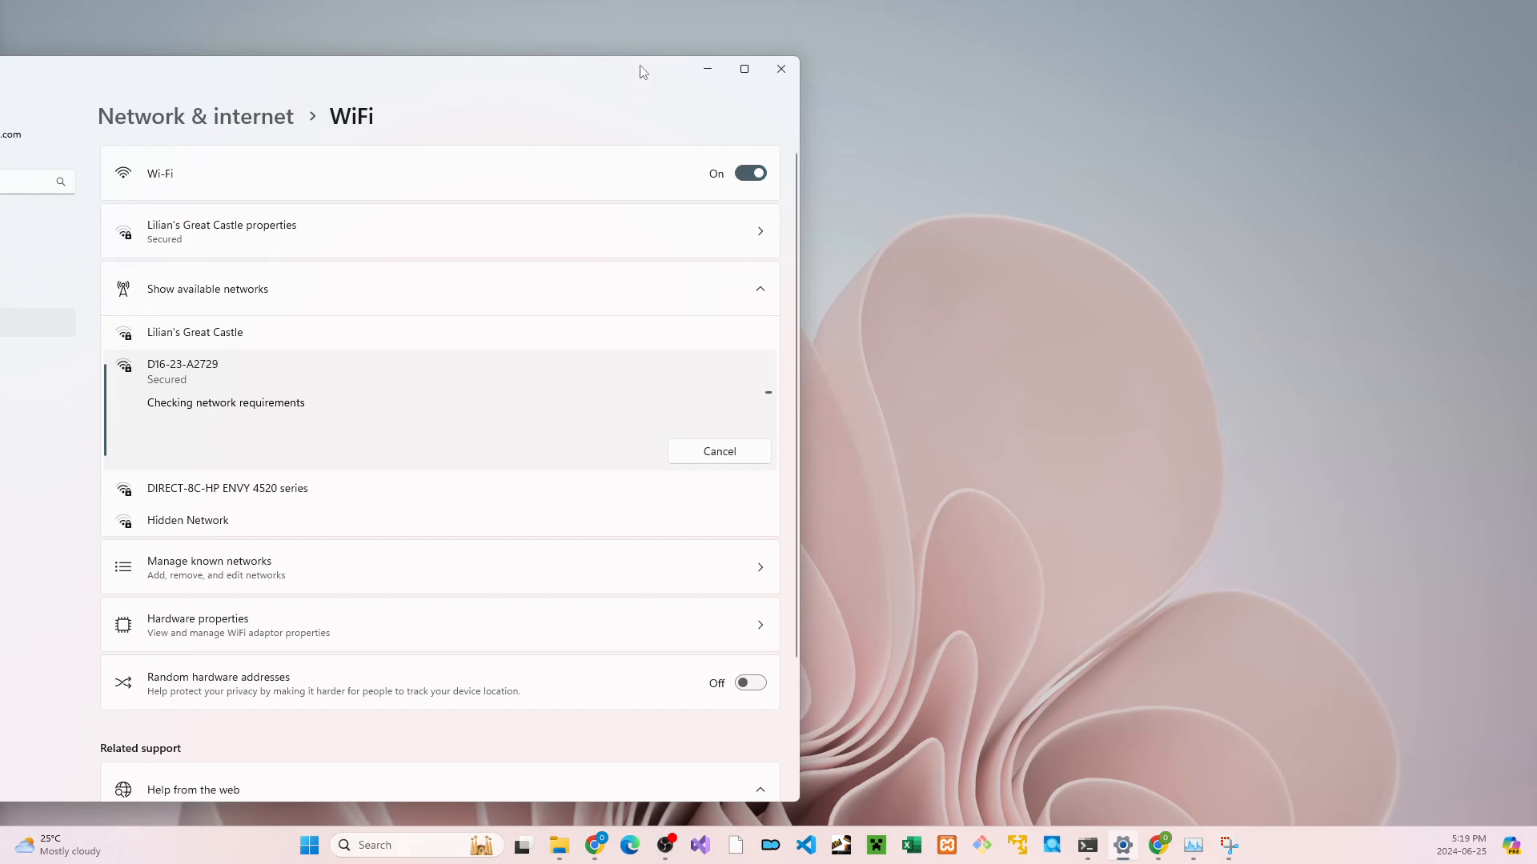
mouse_move(583, 73)
mouse_down()
mouse_move(541, 93)
mouse_move(608, 87)
mouse_up()
click(667, 83)
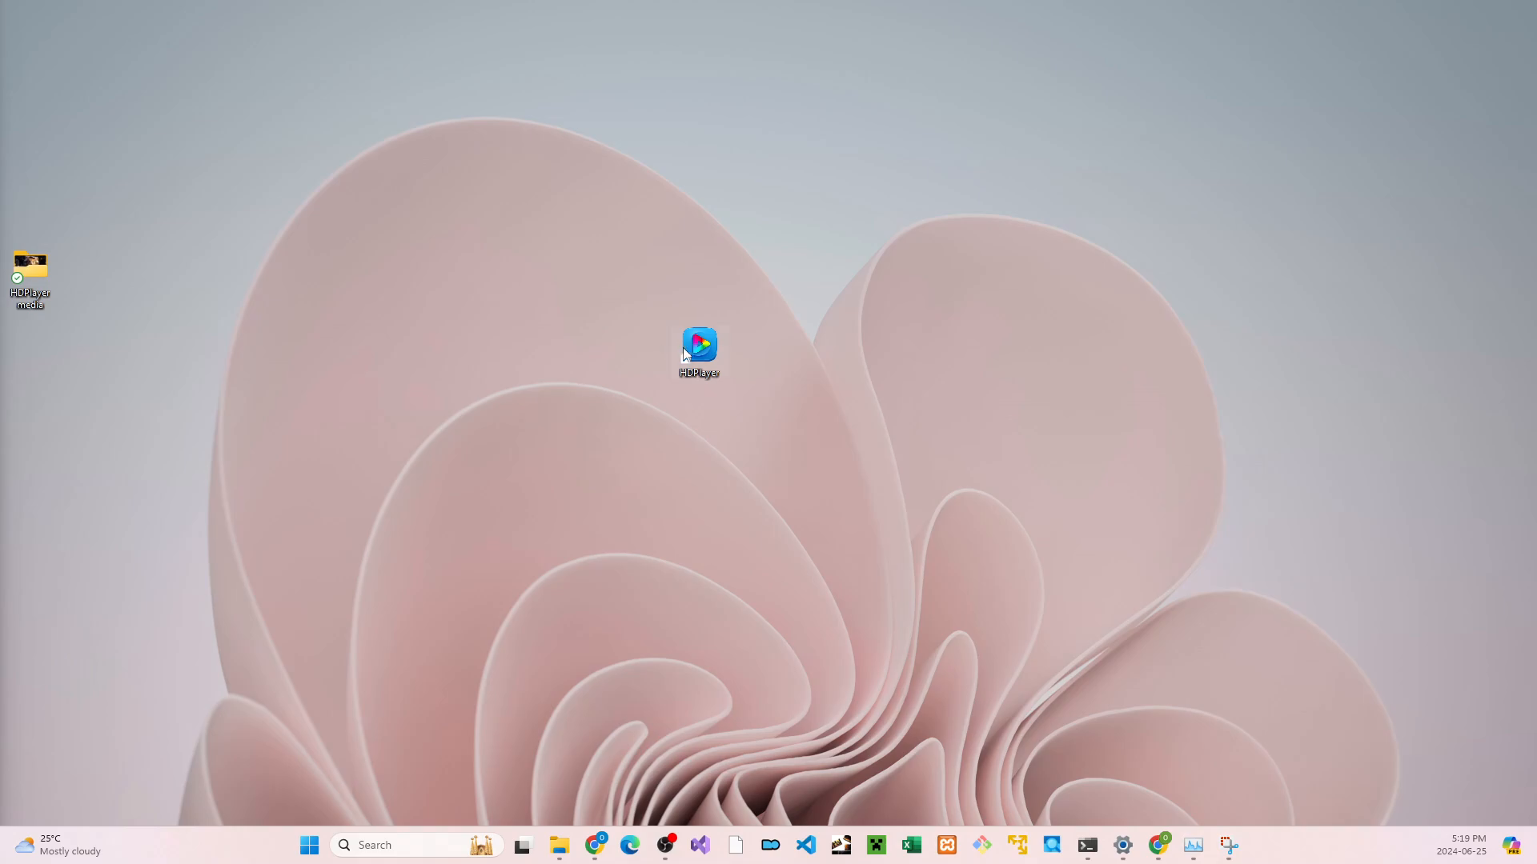
double_click(708, 348)
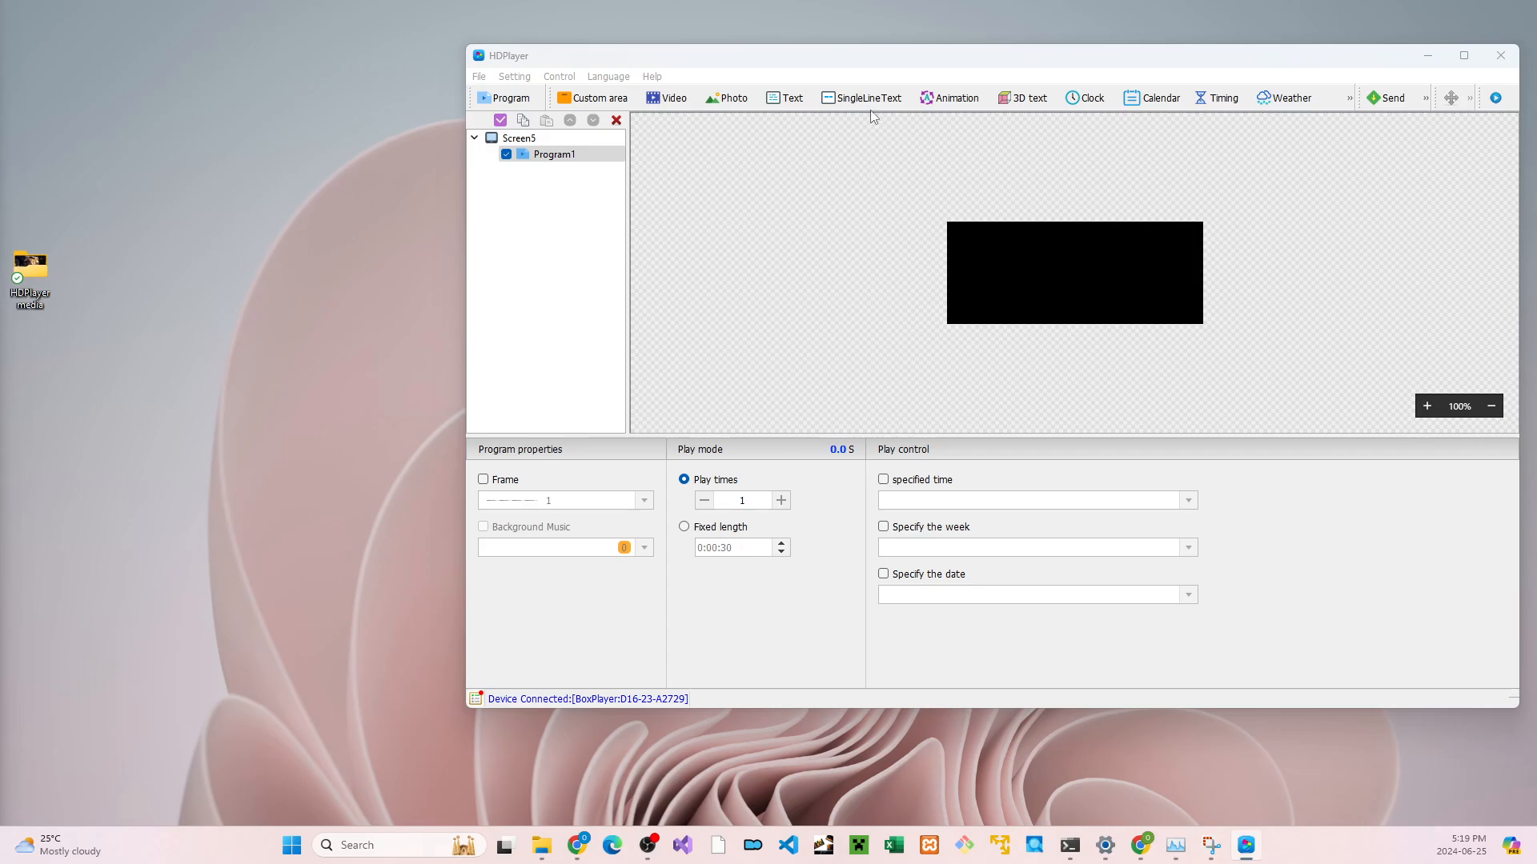
double_click(850, 56)
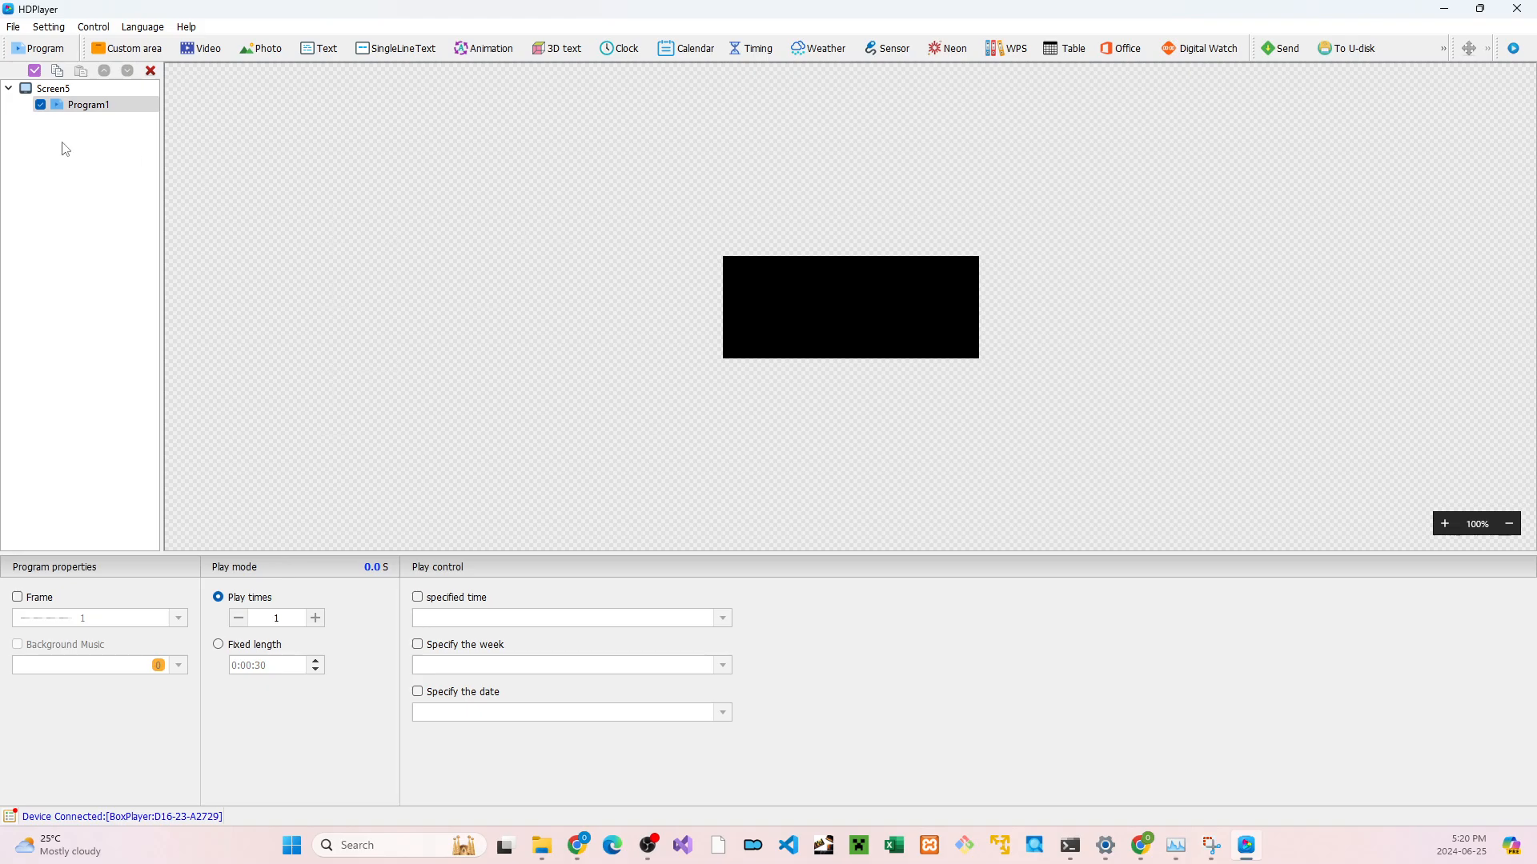
Delete the existing Screen5 from the program tree
click(71, 106)
right_click(71, 88)
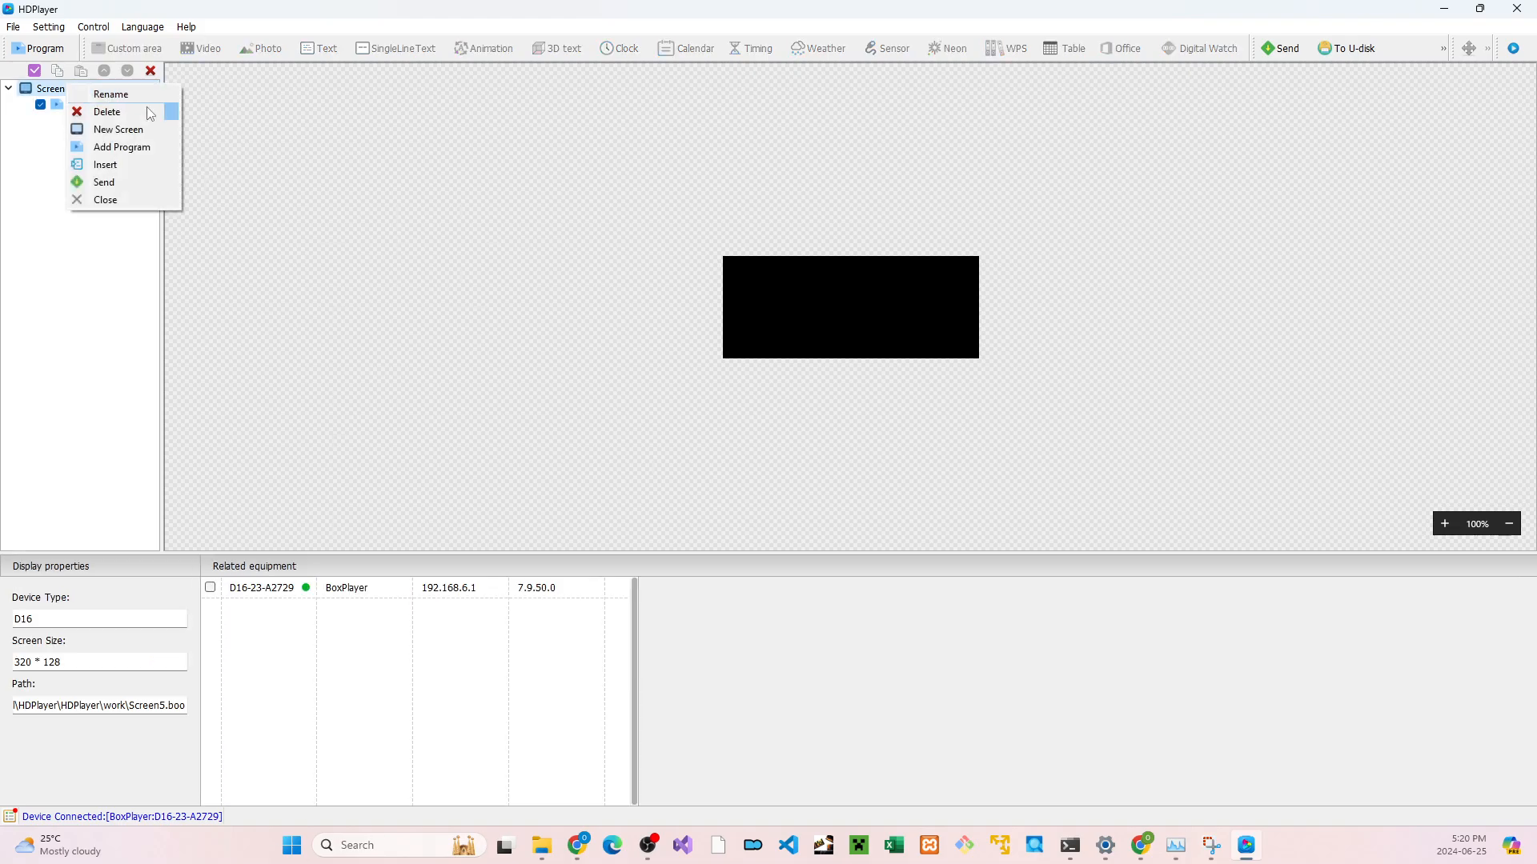
click(104, 110)
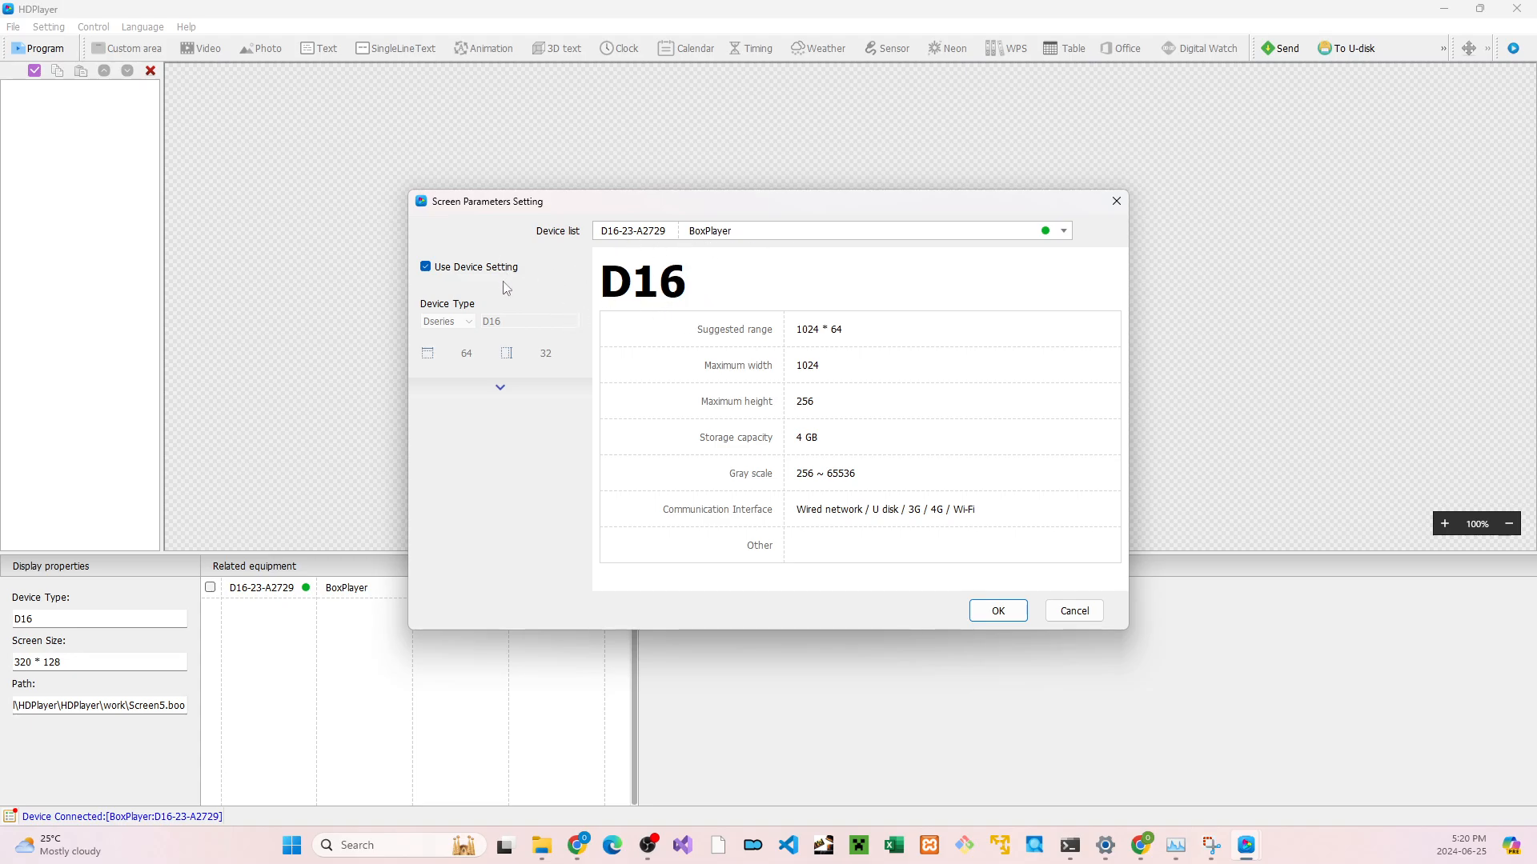
Create a new D16 screen without the device setting, 320 wide and 128 high
click(426, 269)
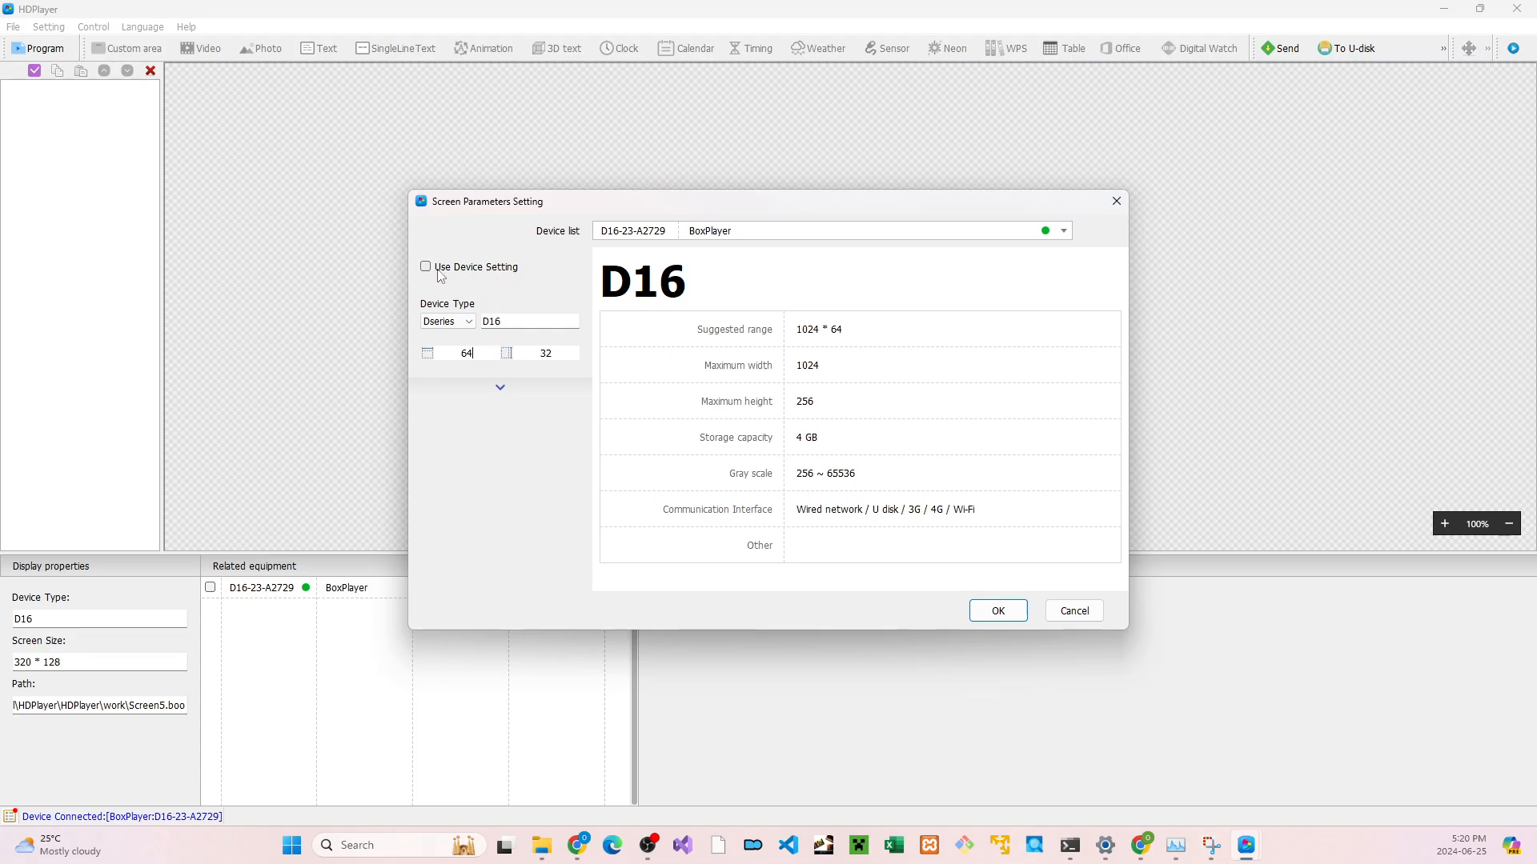
double_click(479, 355)
double_click(483, 353)
text(320)
click(999, 610)
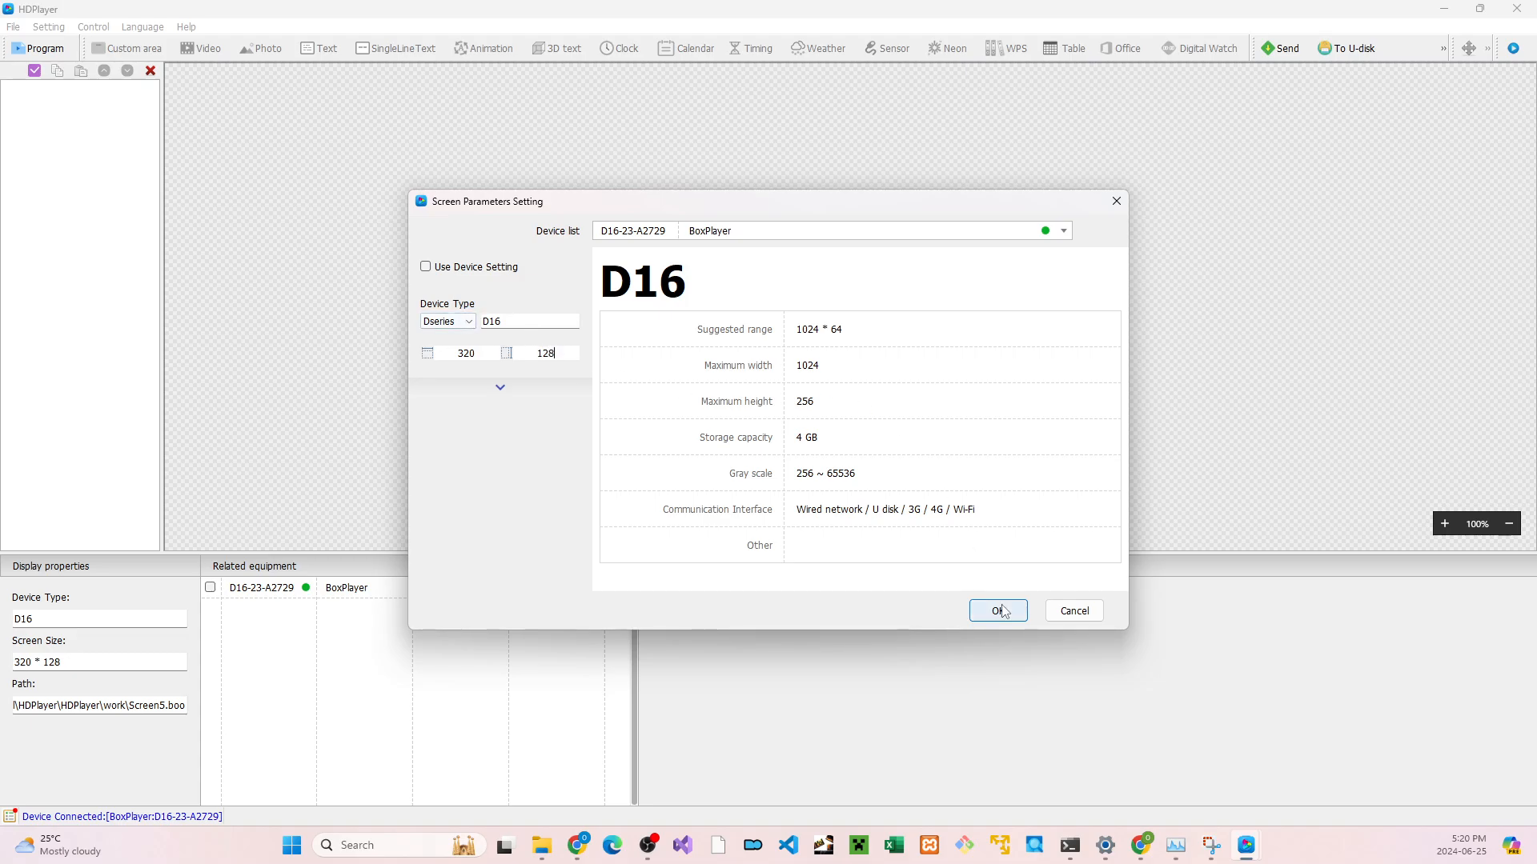
click(1002, 612)
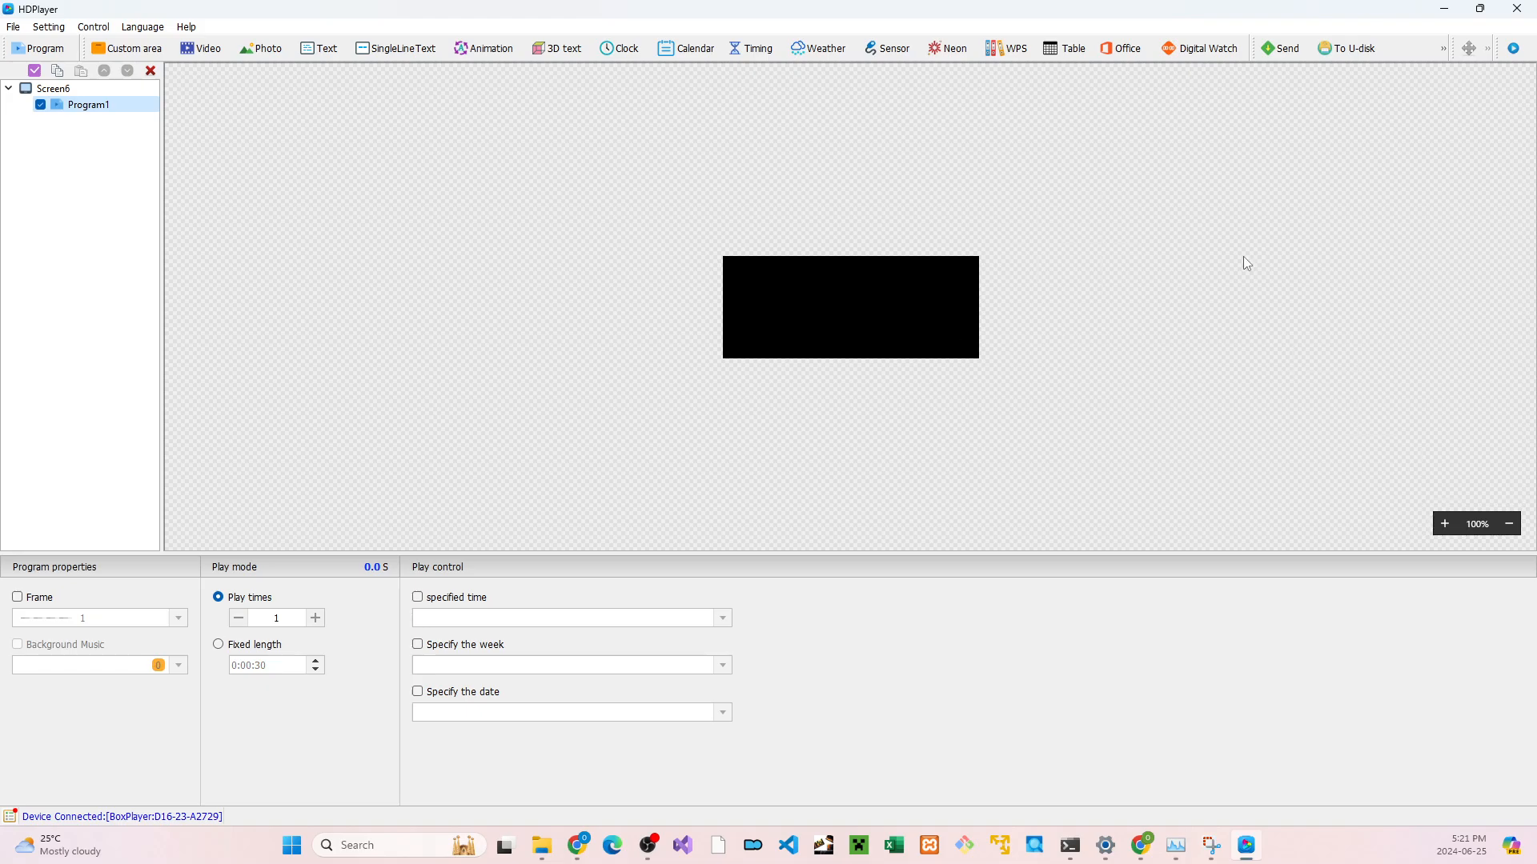
Add two more programs, Program2 and Program3, to the new screen
click(1445, 525)
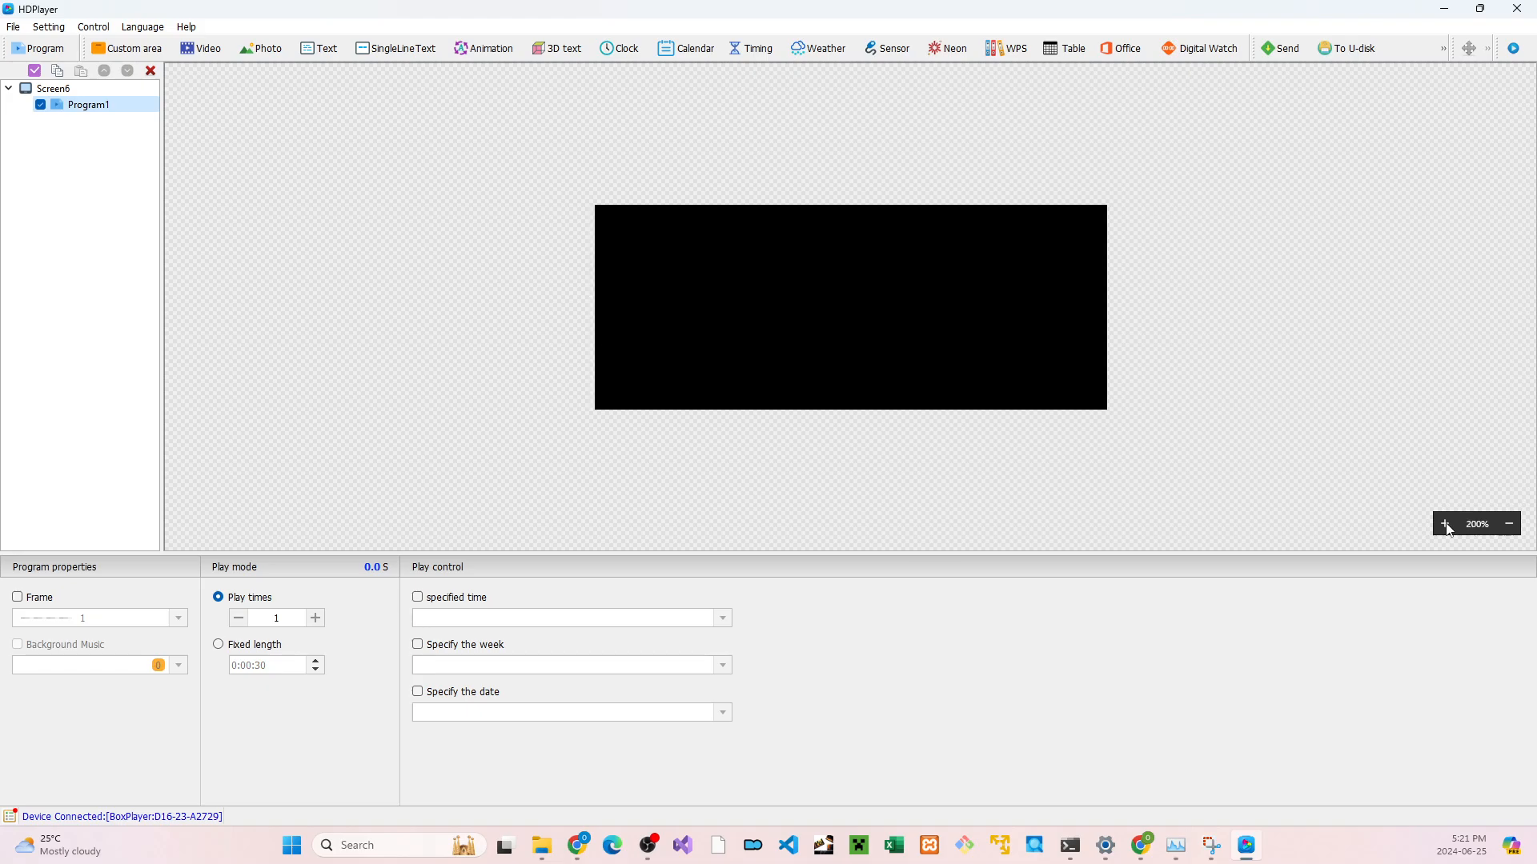
click(1446, 525)
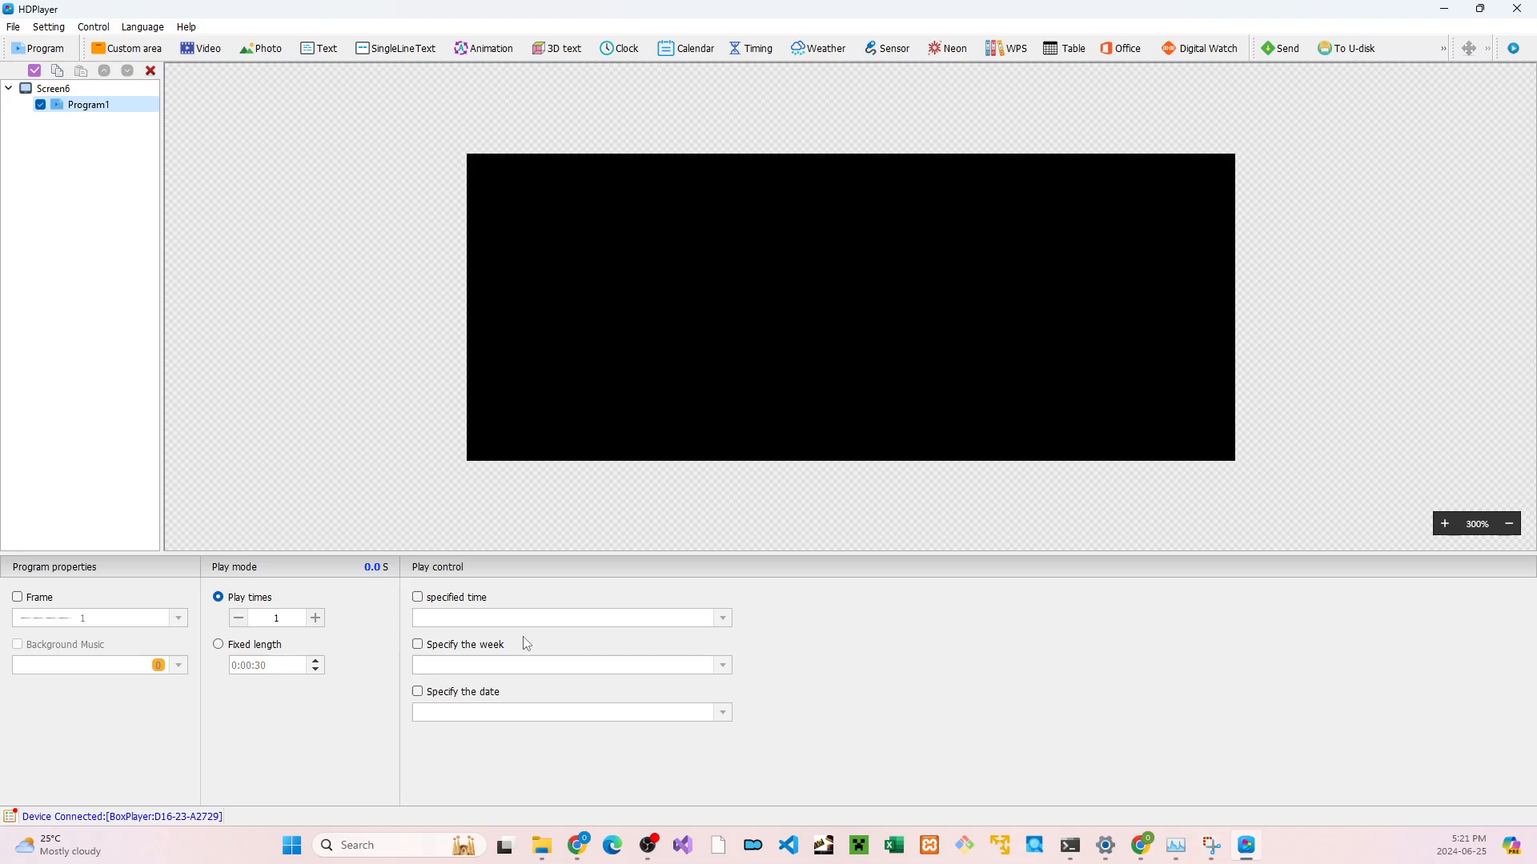
click(277, 187)
click(70, 237)
click(218, 195)
click(84, 107)
click(33, 51)
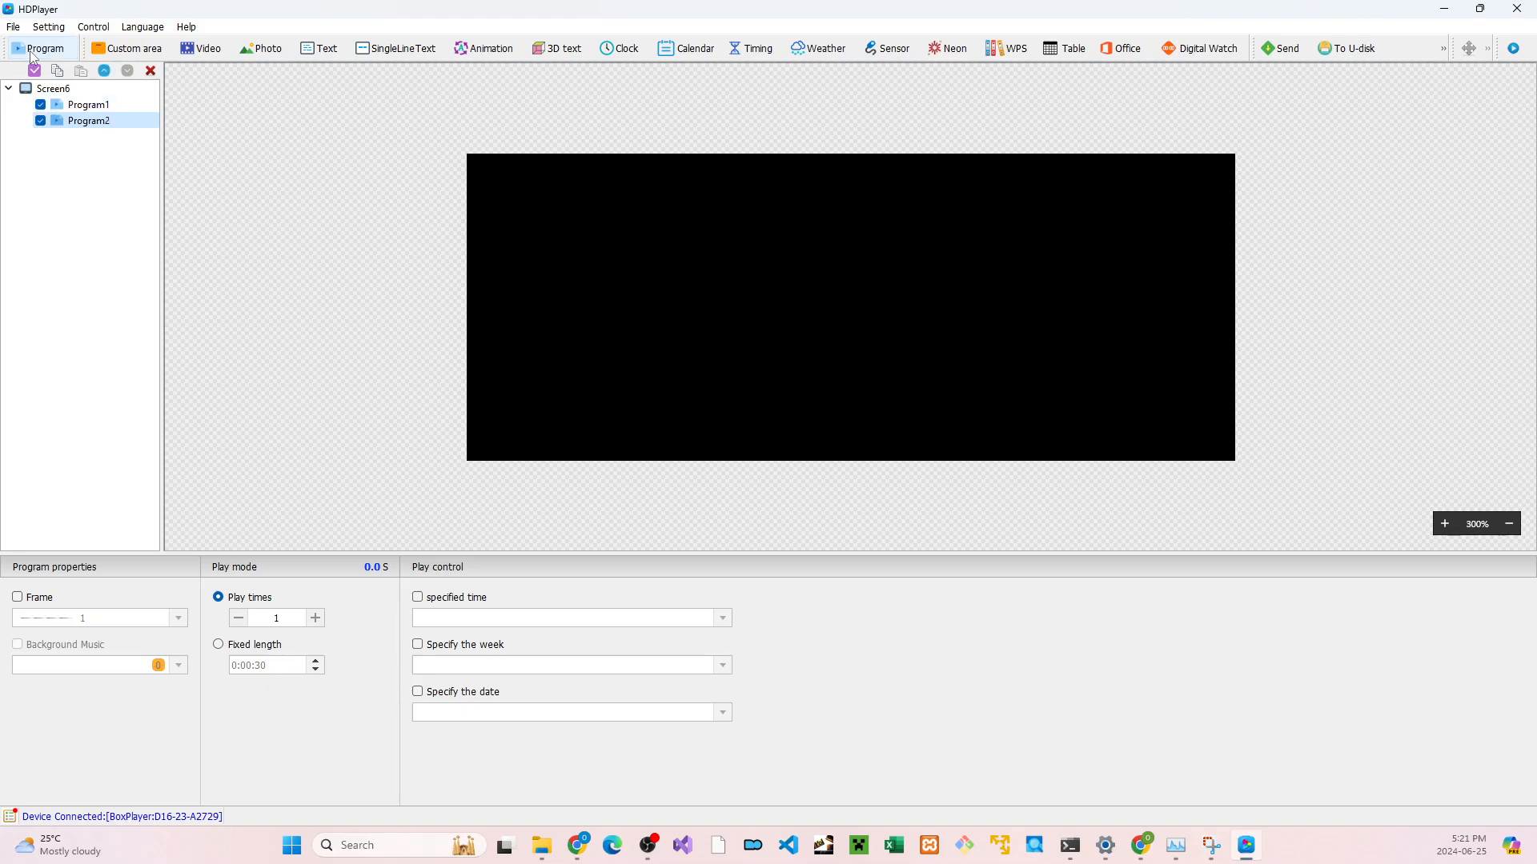
click(34, 51)
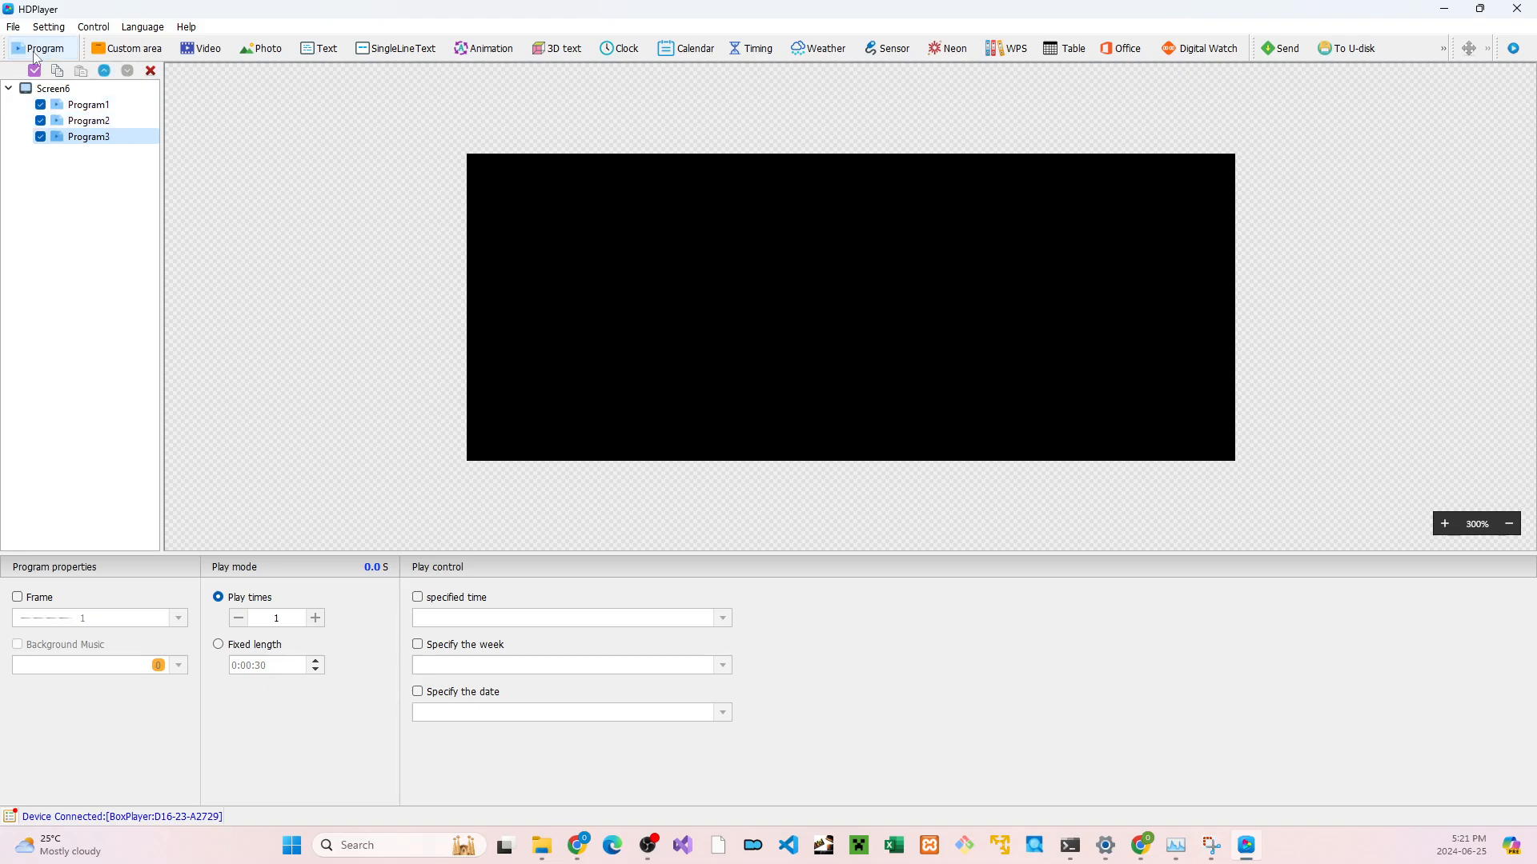
Add a video area to Program1 and load the video AD_00016 (6) from the HDPlayer media folder
click(112, 105)
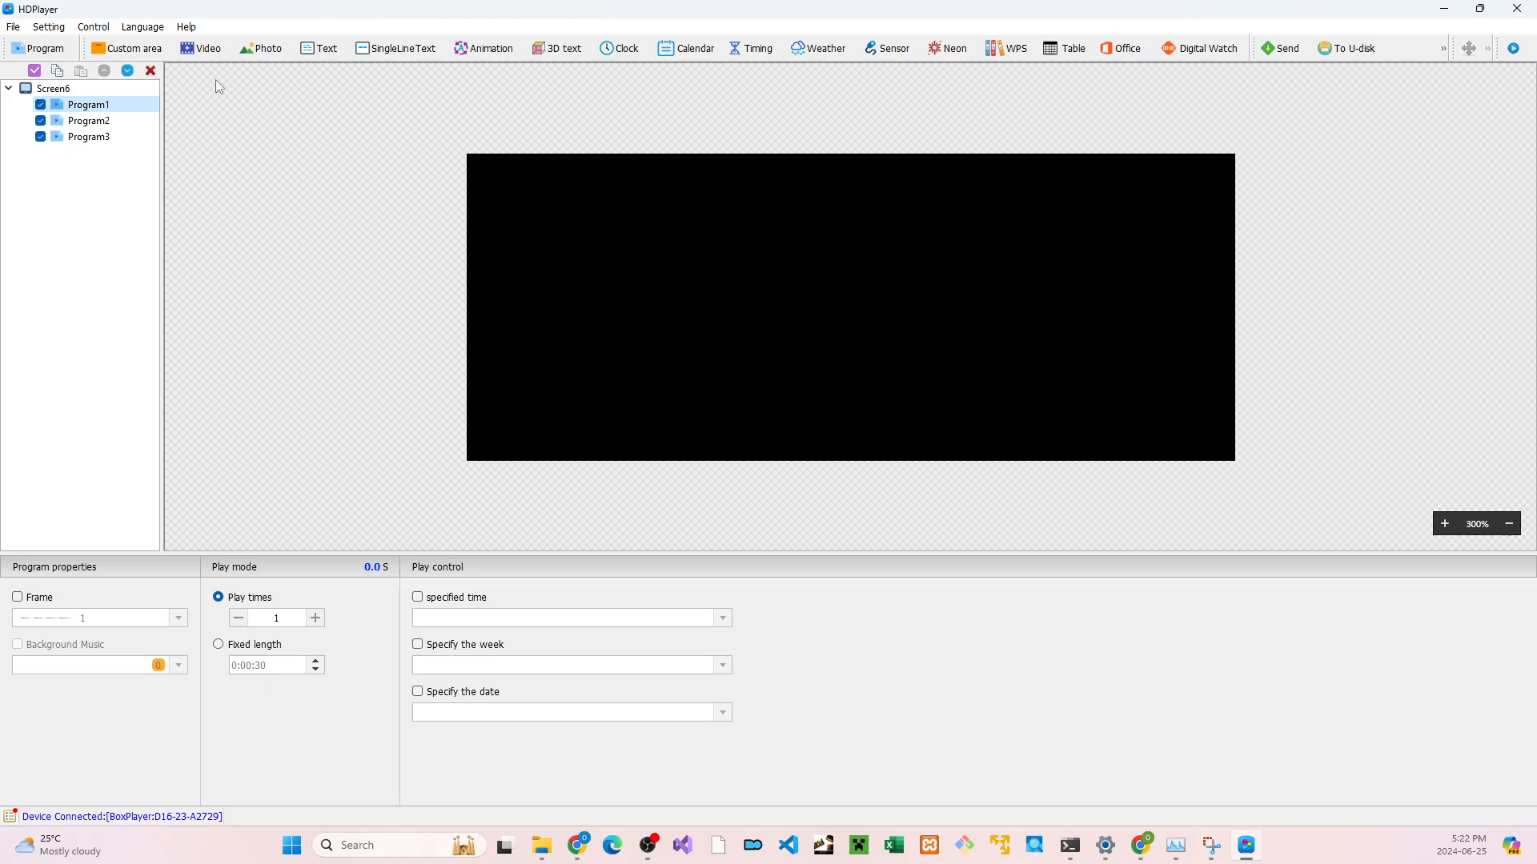
click(204, 56)
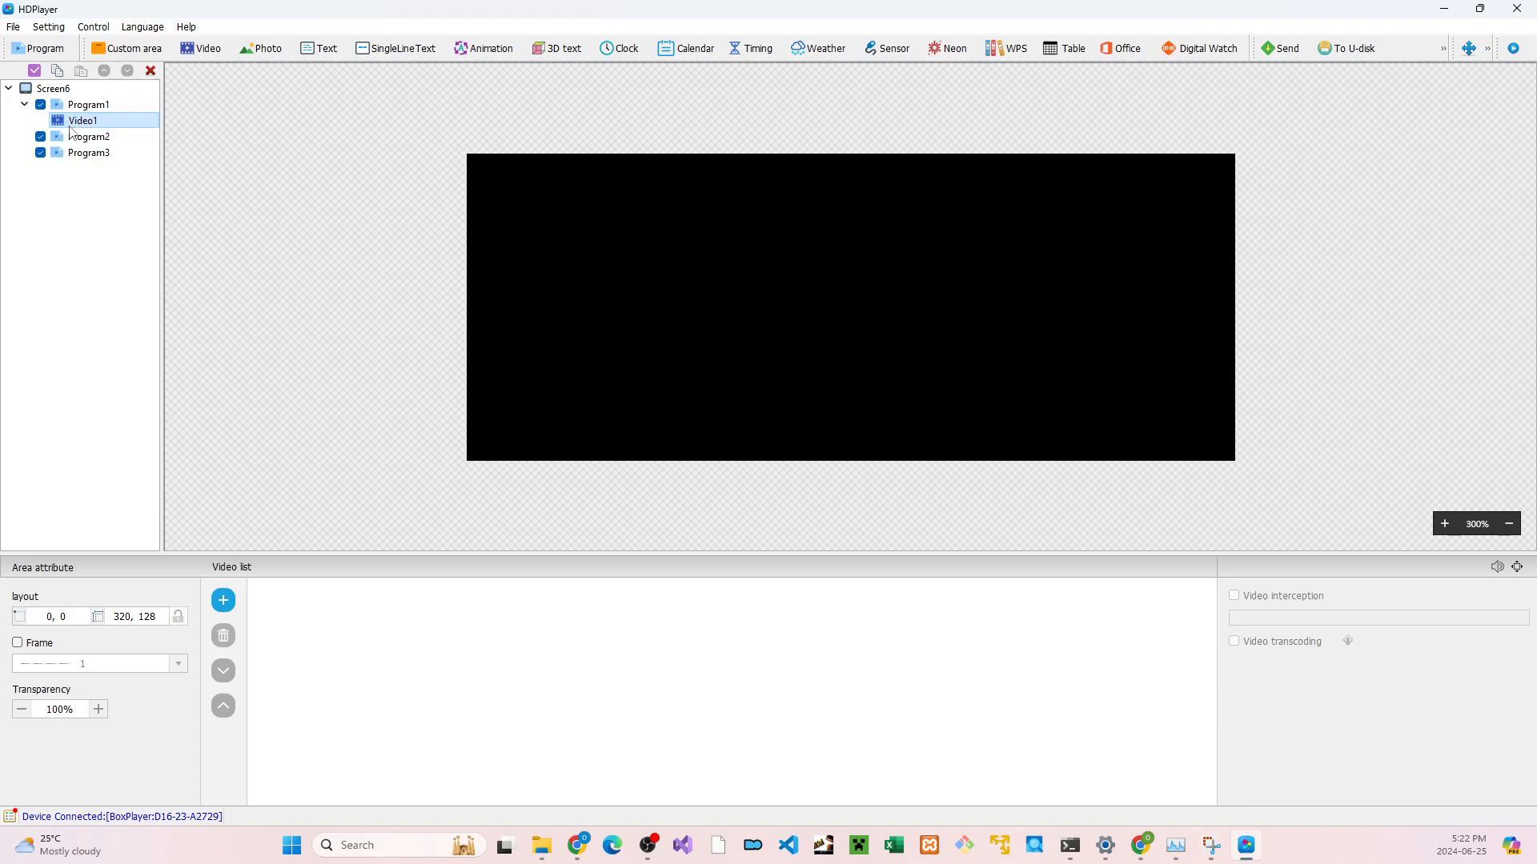
click(224, 602)
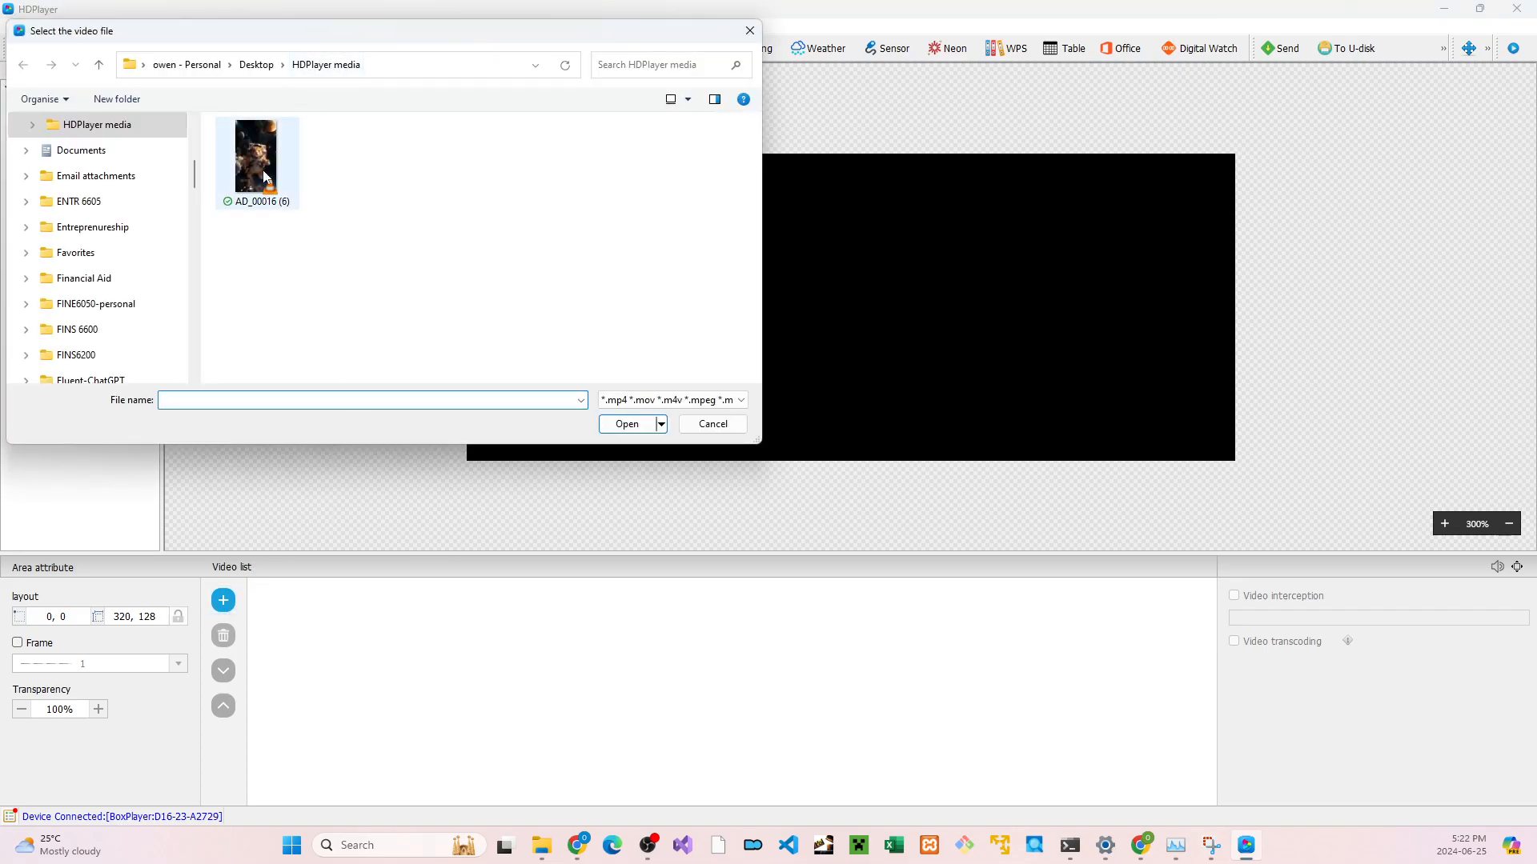
double_click(296, 204)
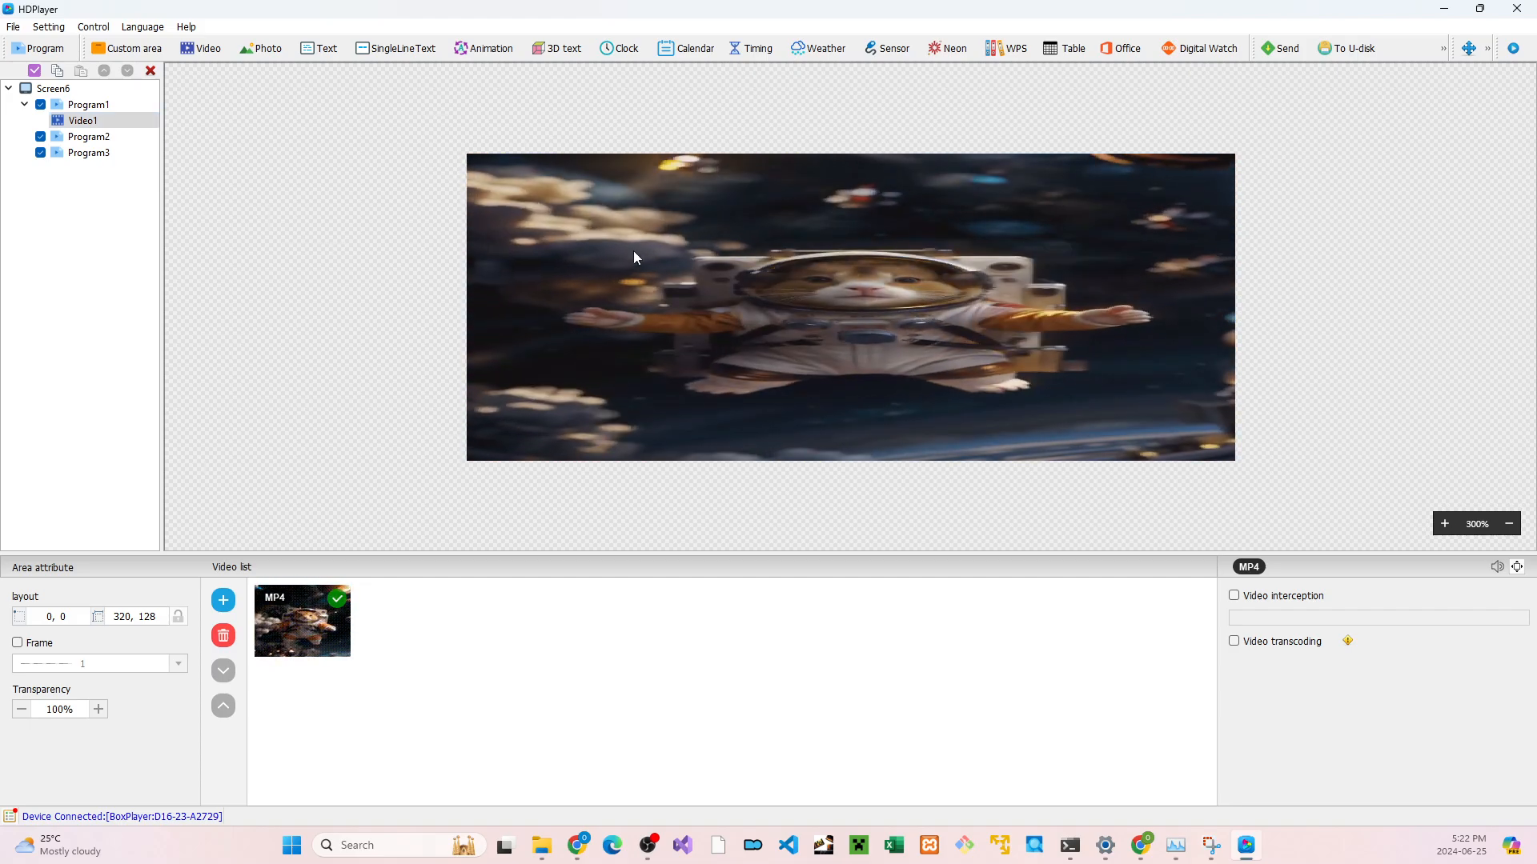
Narrow the video area to 115 × 128 and place it at 205, 0 against the sign's right edge
drag(470, 314, 960, 307)
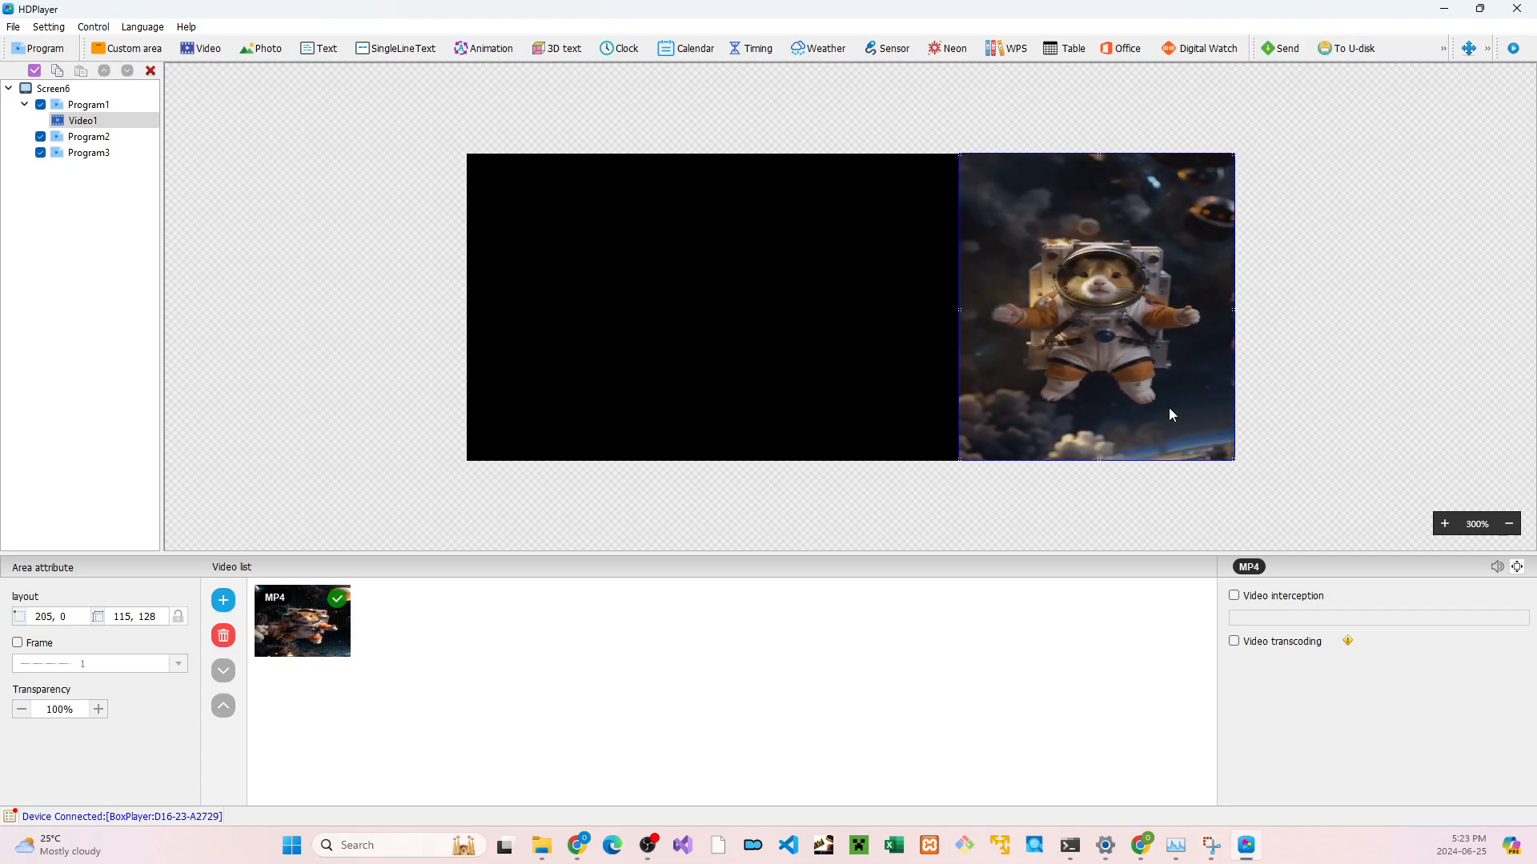
drag(1110, 321, 863, 321)
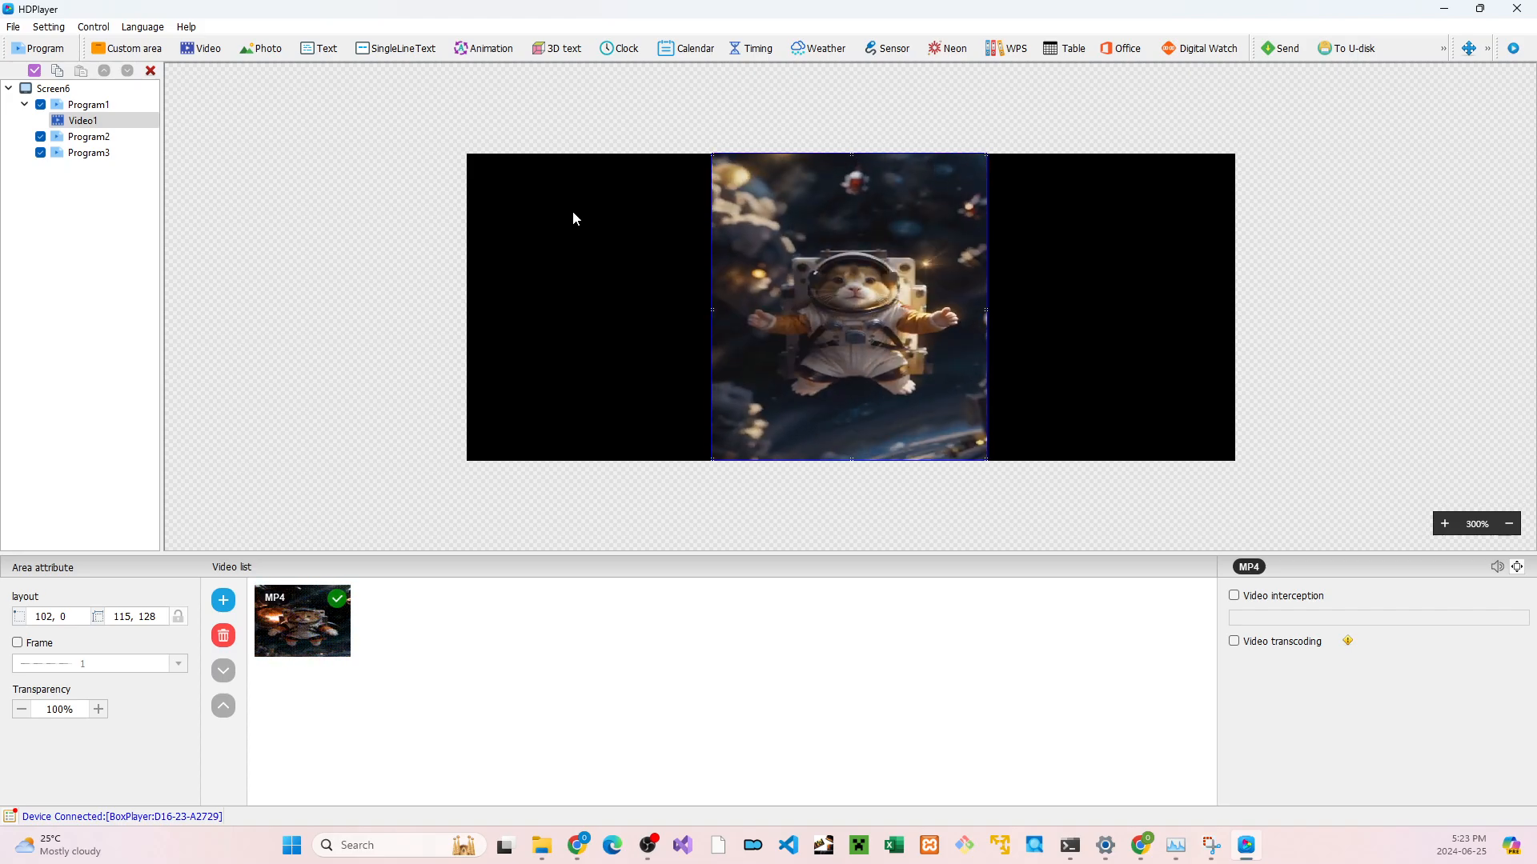
drag(806, 249, 1052, 248)
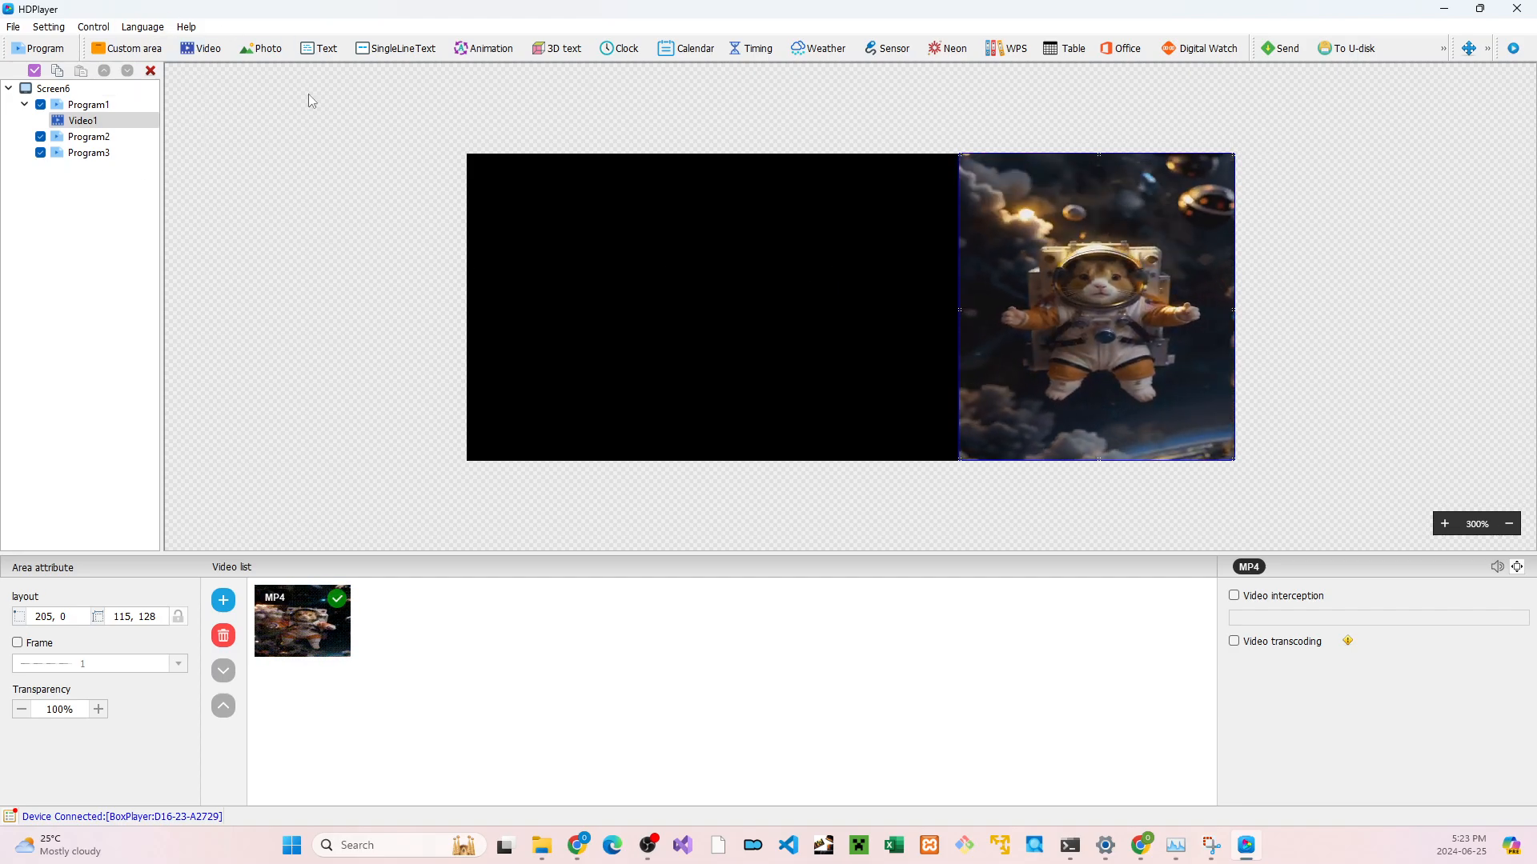
Add a 205 × 128 text area beside the video in Program1, reading "This is a video of a Space Hamster"
click(321, 48)
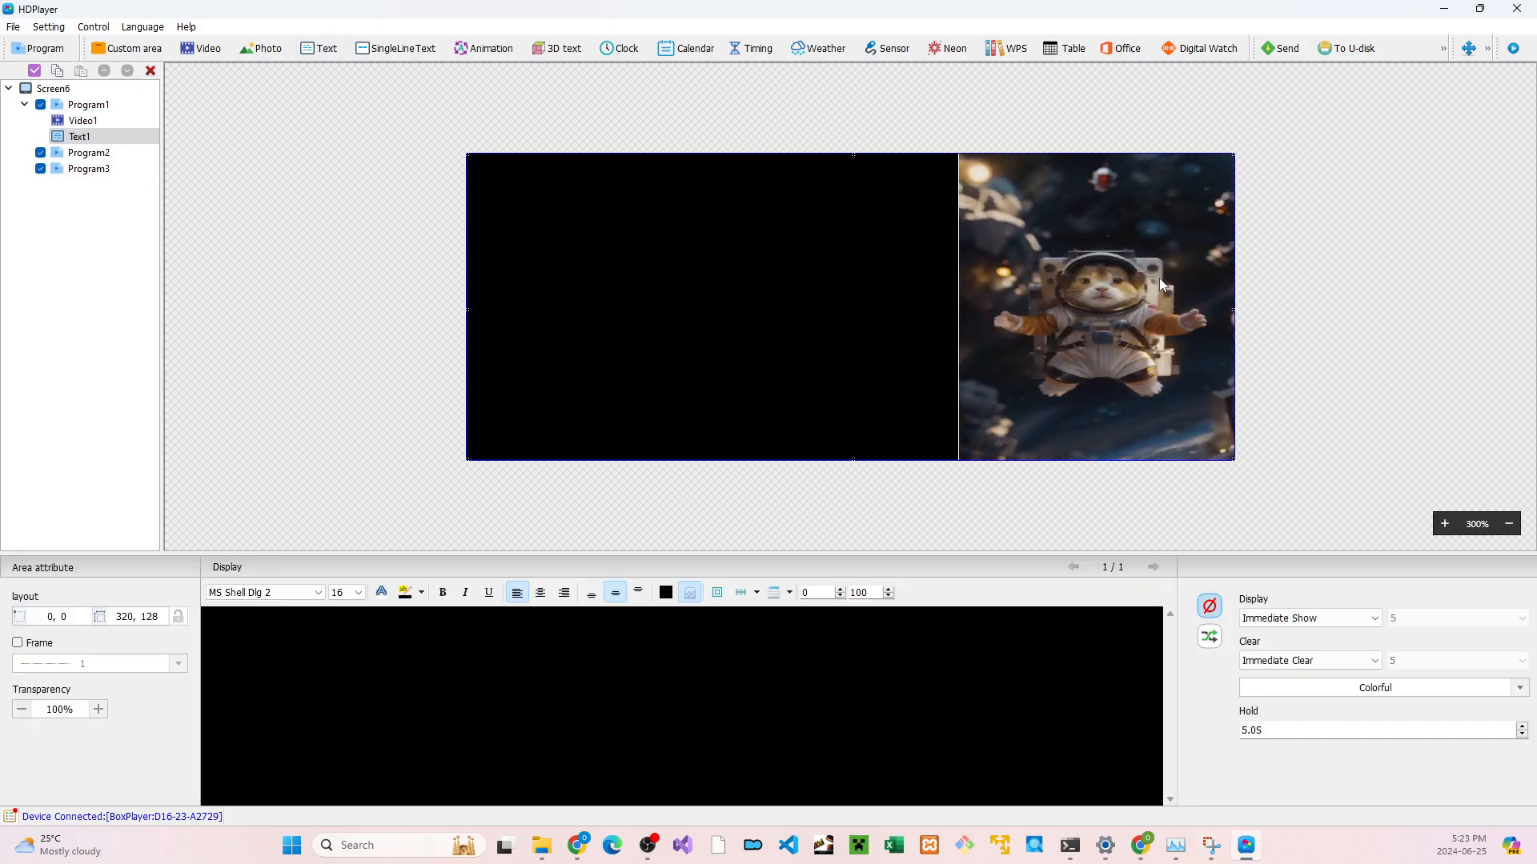
drag(1241, 314, 958, 309)
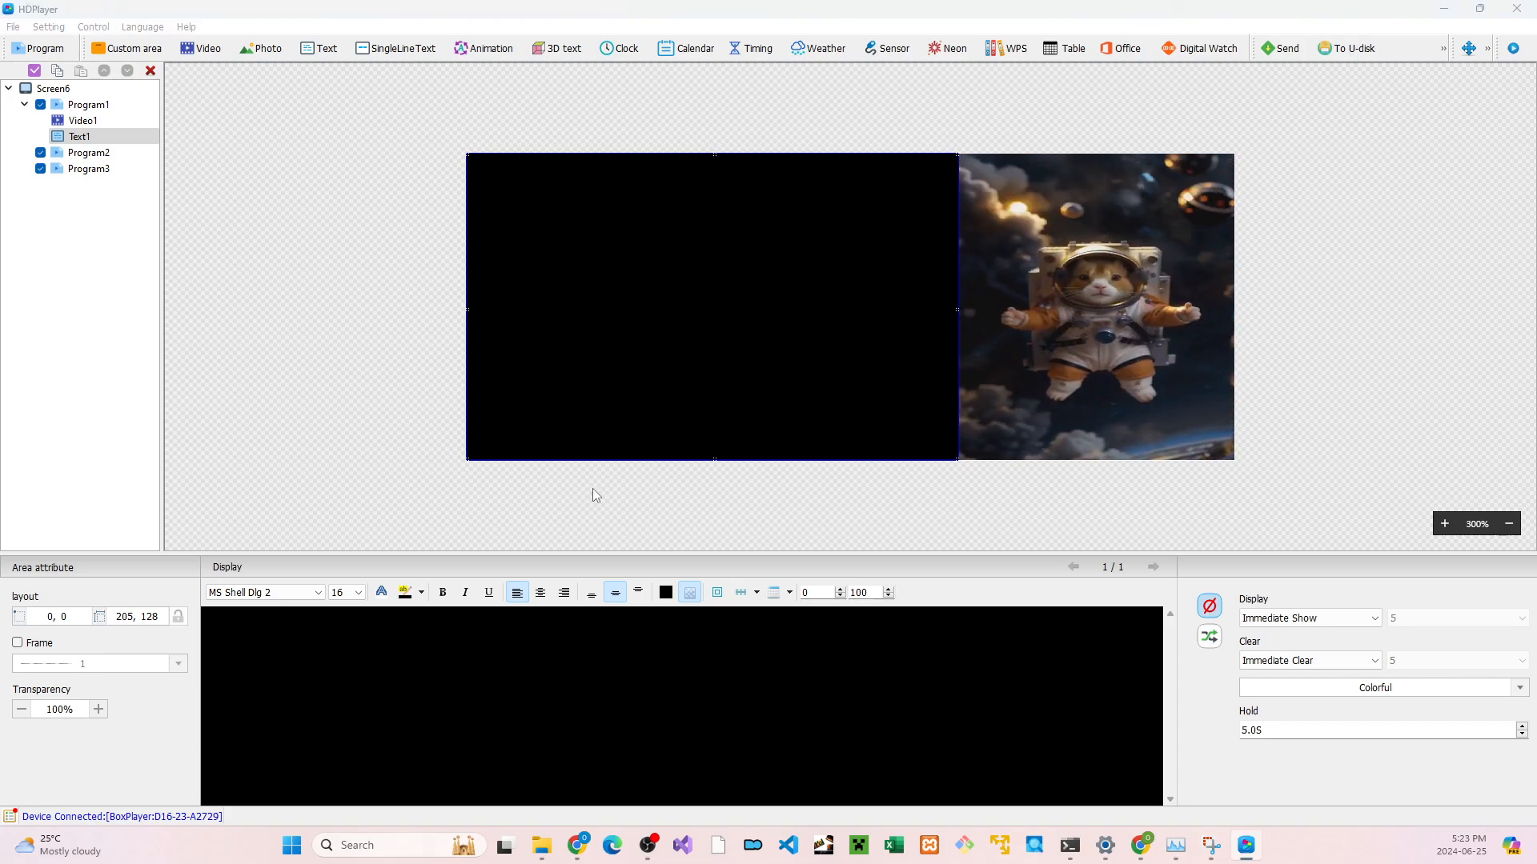
click(449, 665)
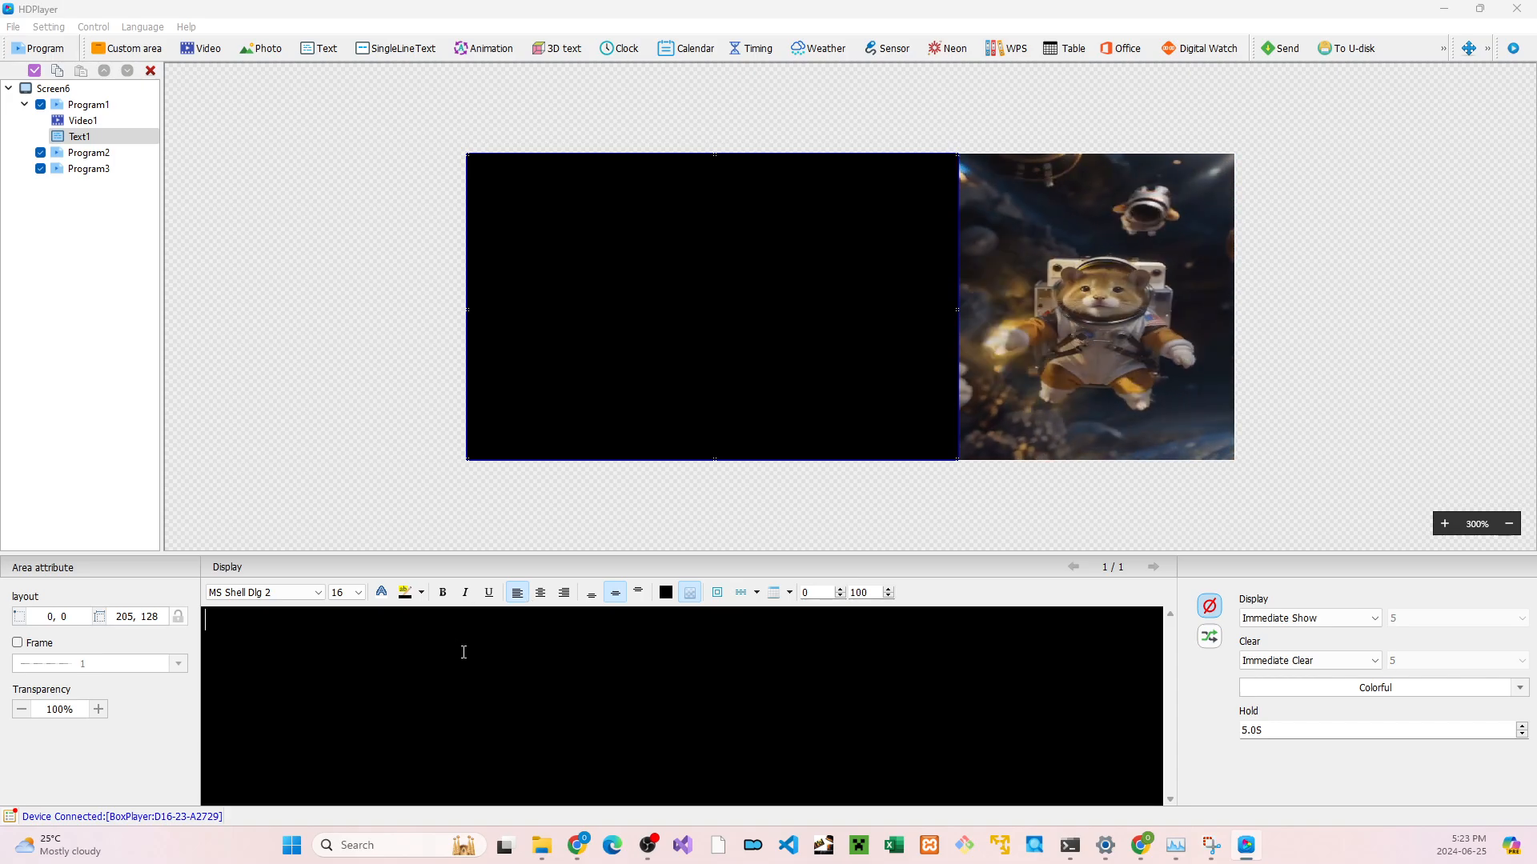
text(This is a )
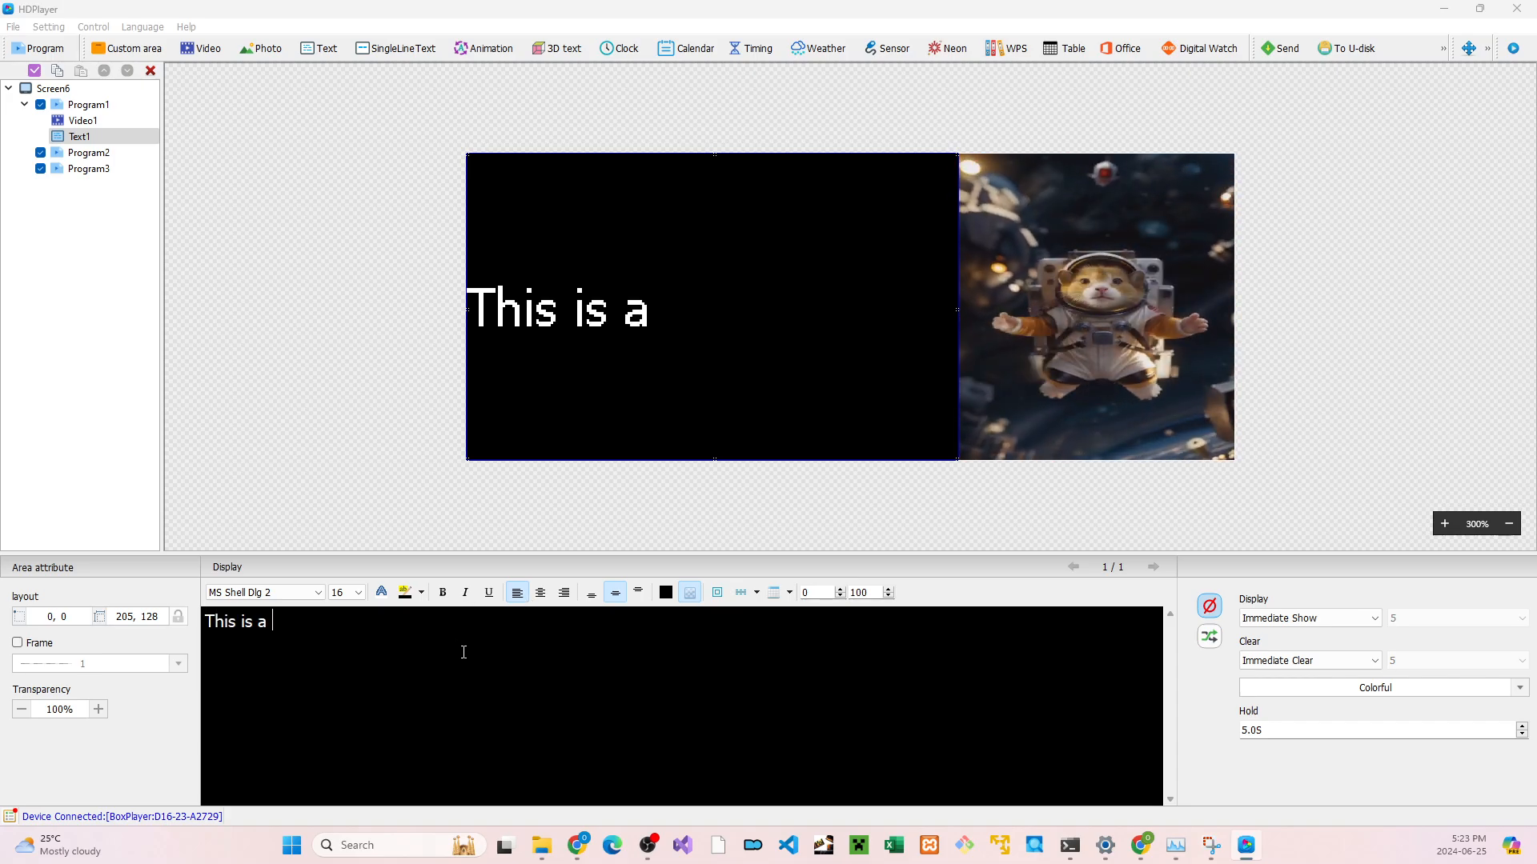
text(video of a h)
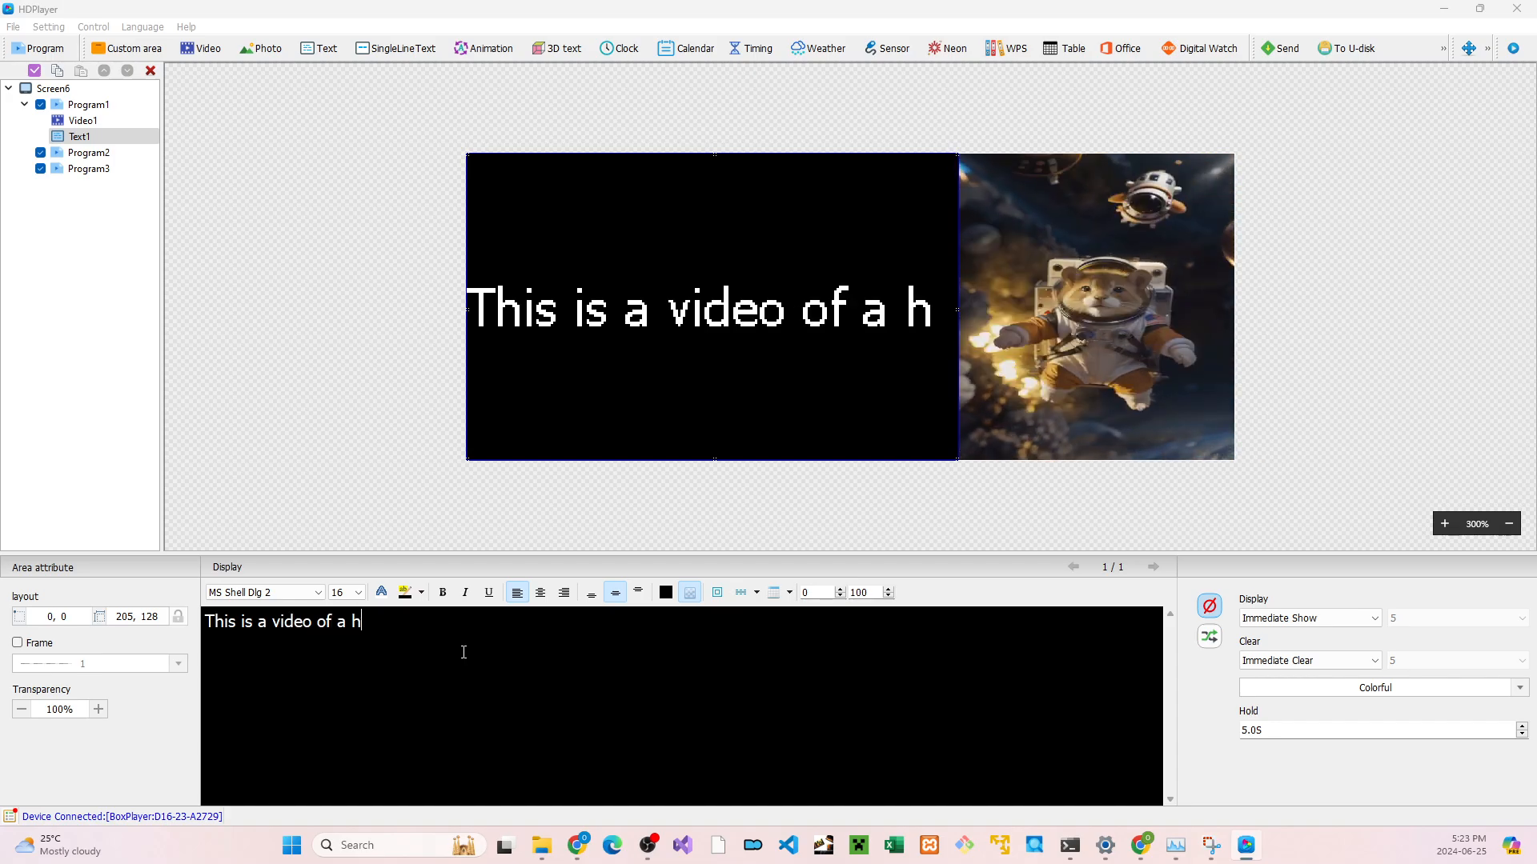
key(BackSpace)
text(S)
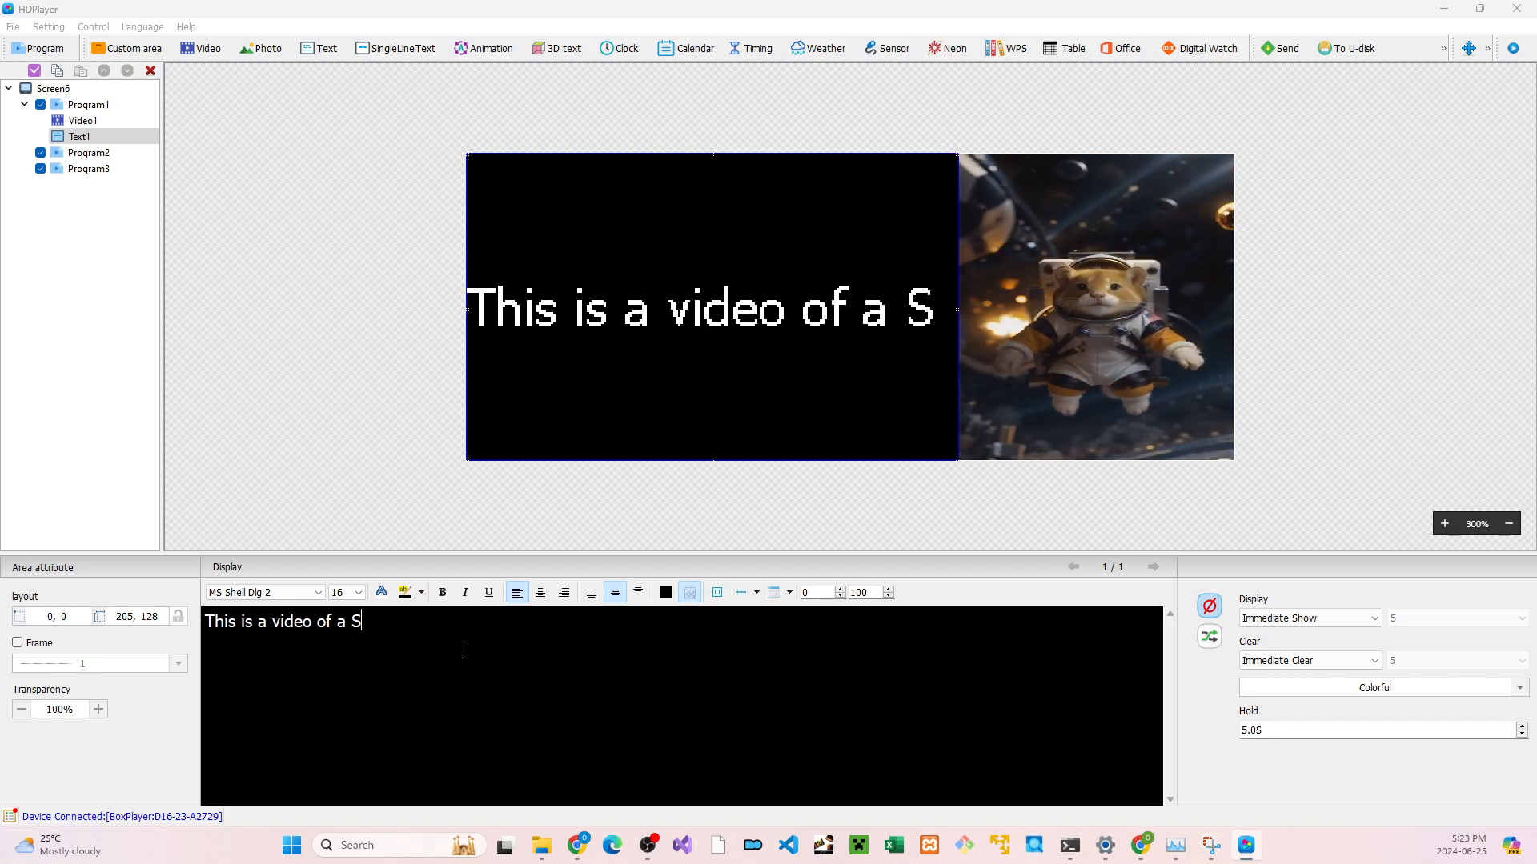
text(pace Hamster)
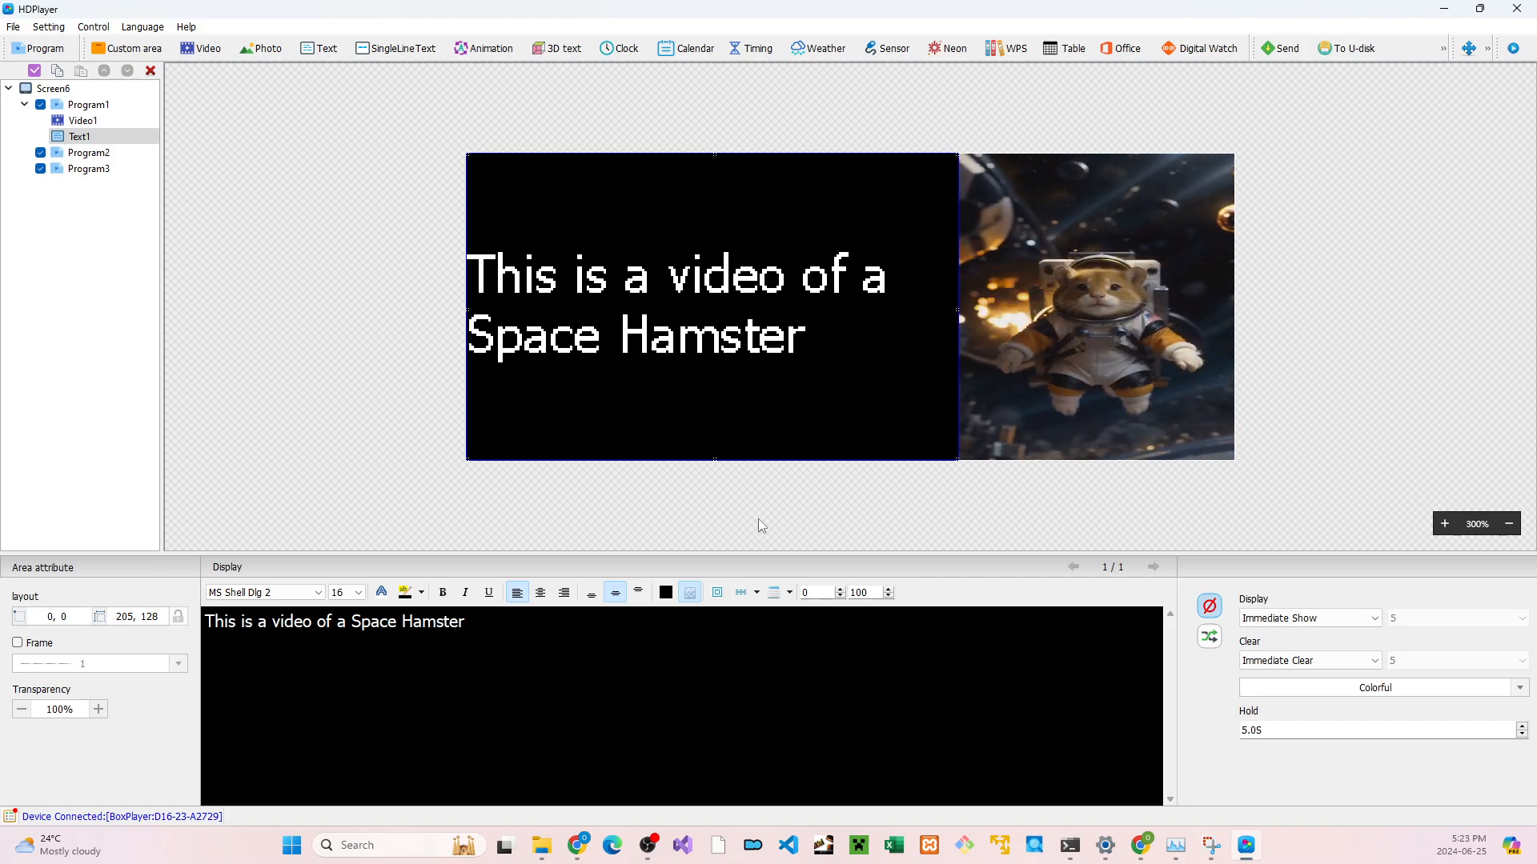
Add a photo area with the image D016 to Program2 and narrow it to 97 × 128 at 194, 0
click(105, 152)
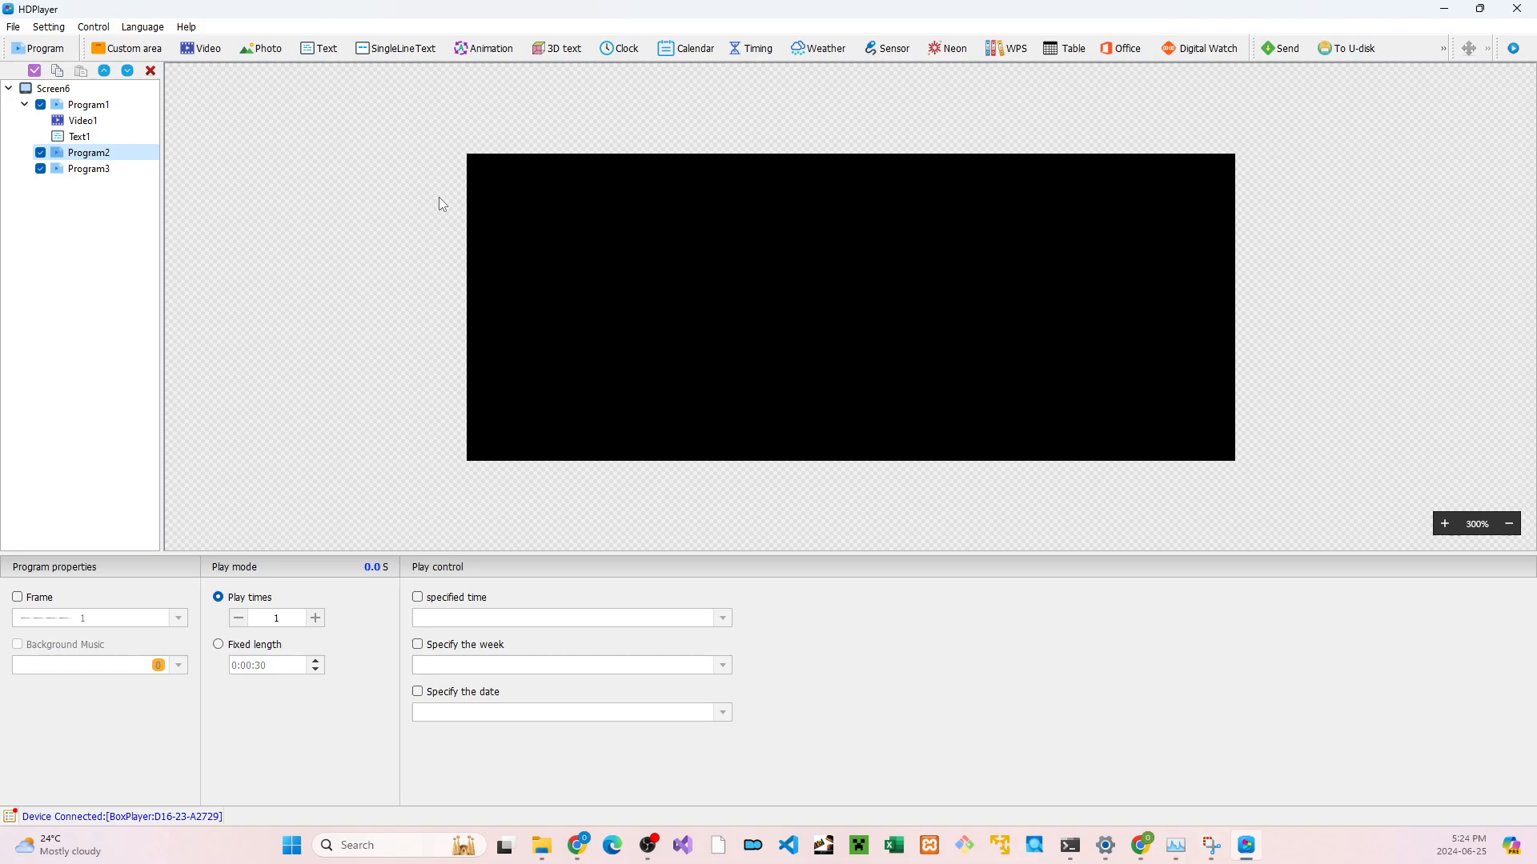
click(325, 189)
click(269, 50)
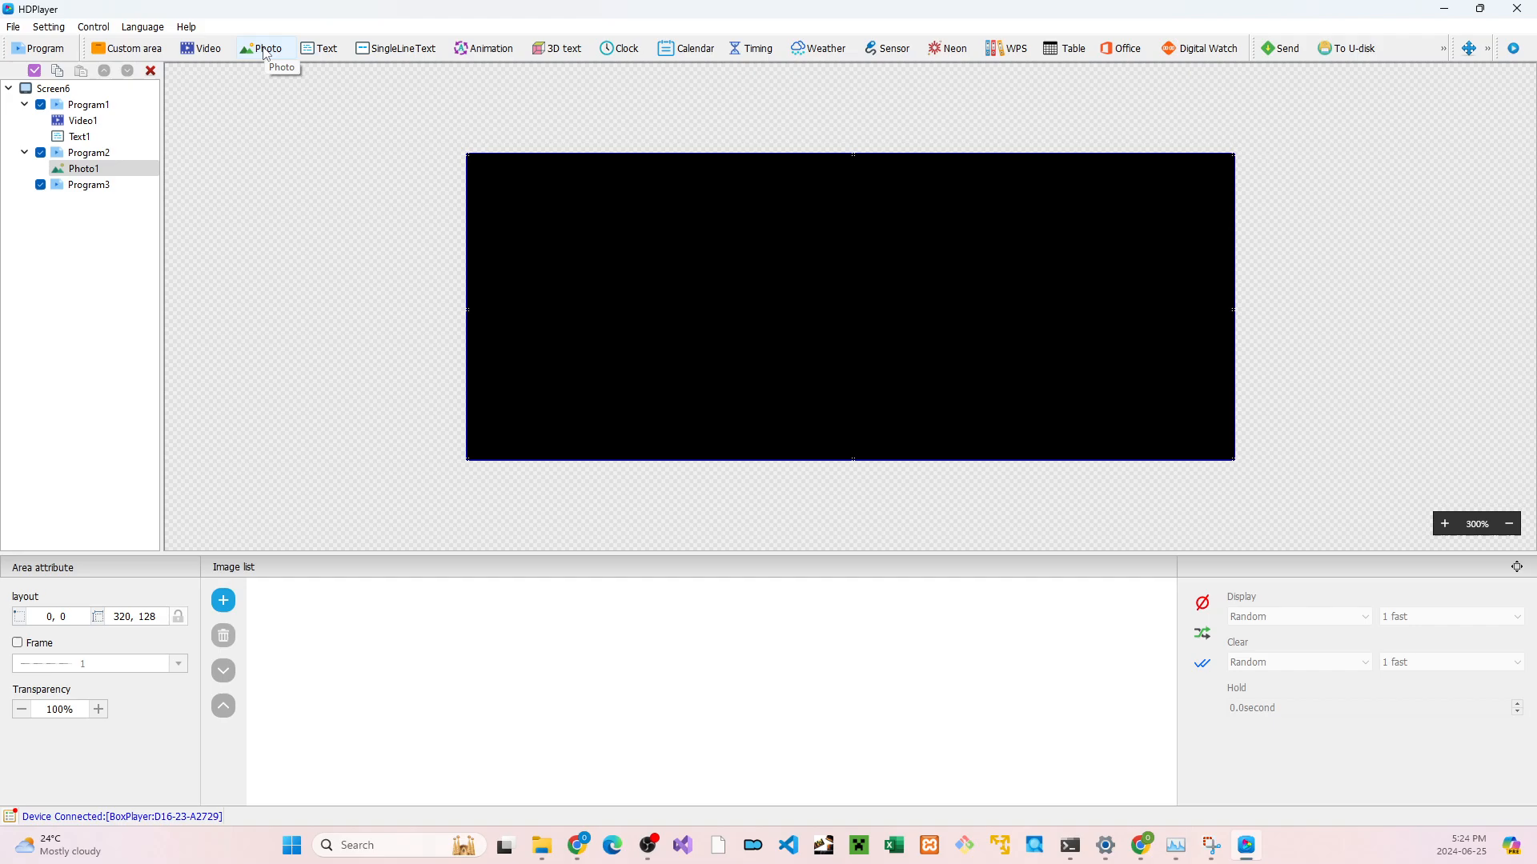
click(225, 601)
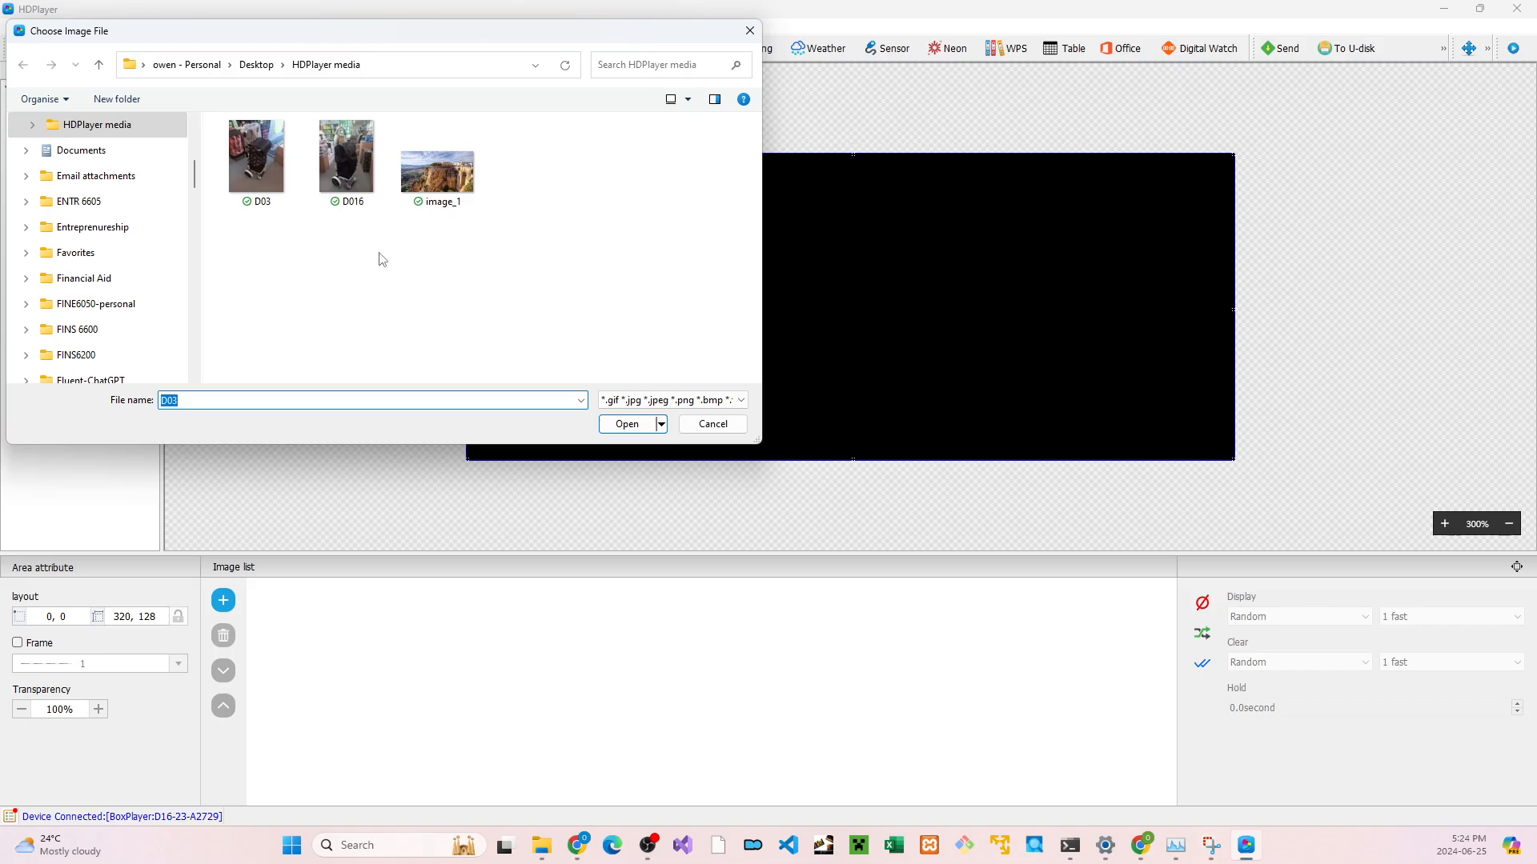
double_click(358, 203)
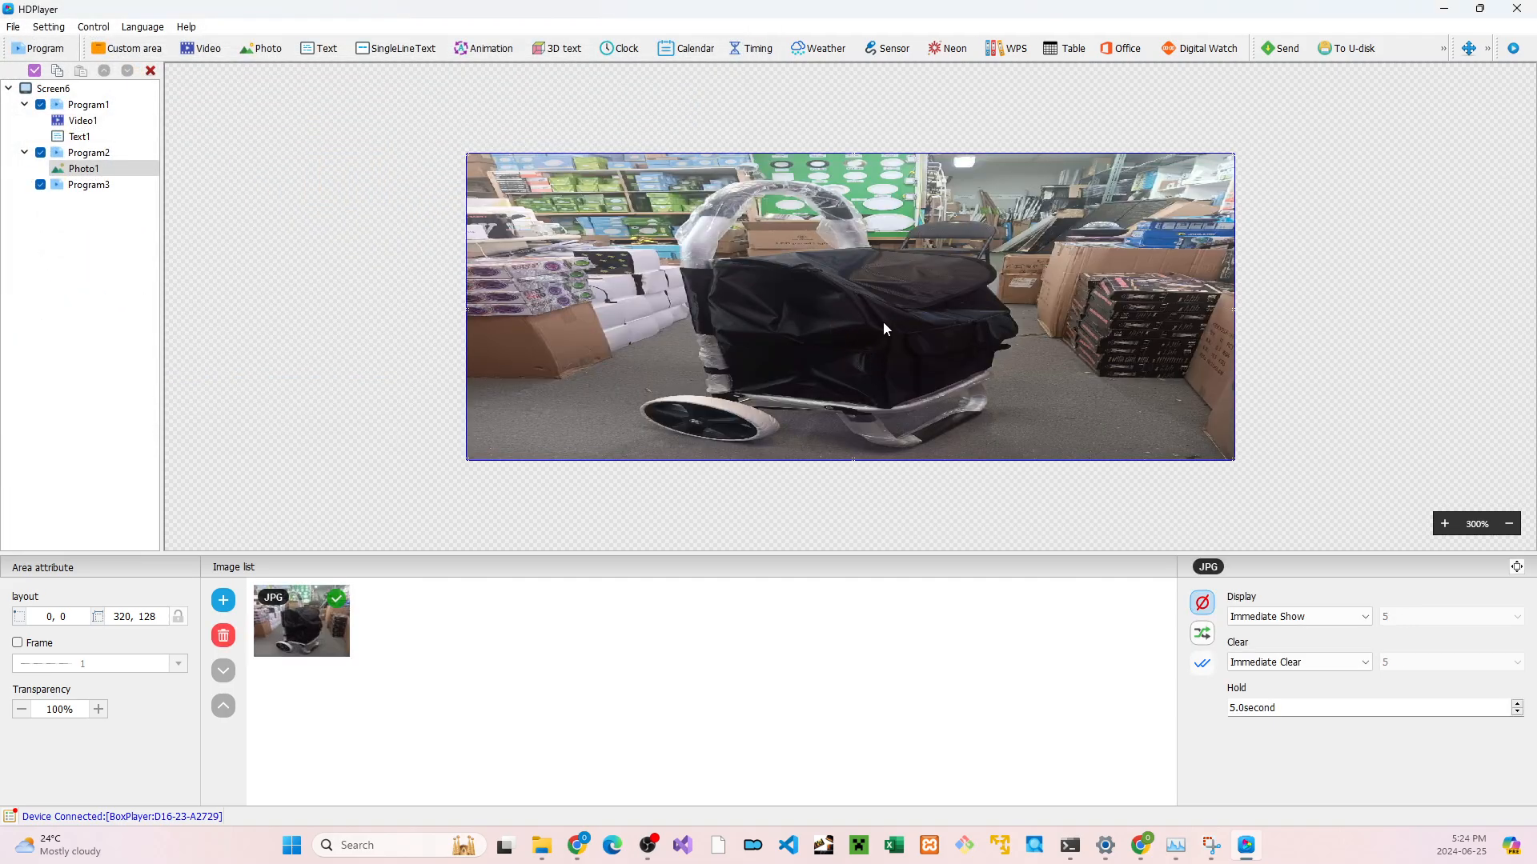
drag(607, 315, 1002, 308)
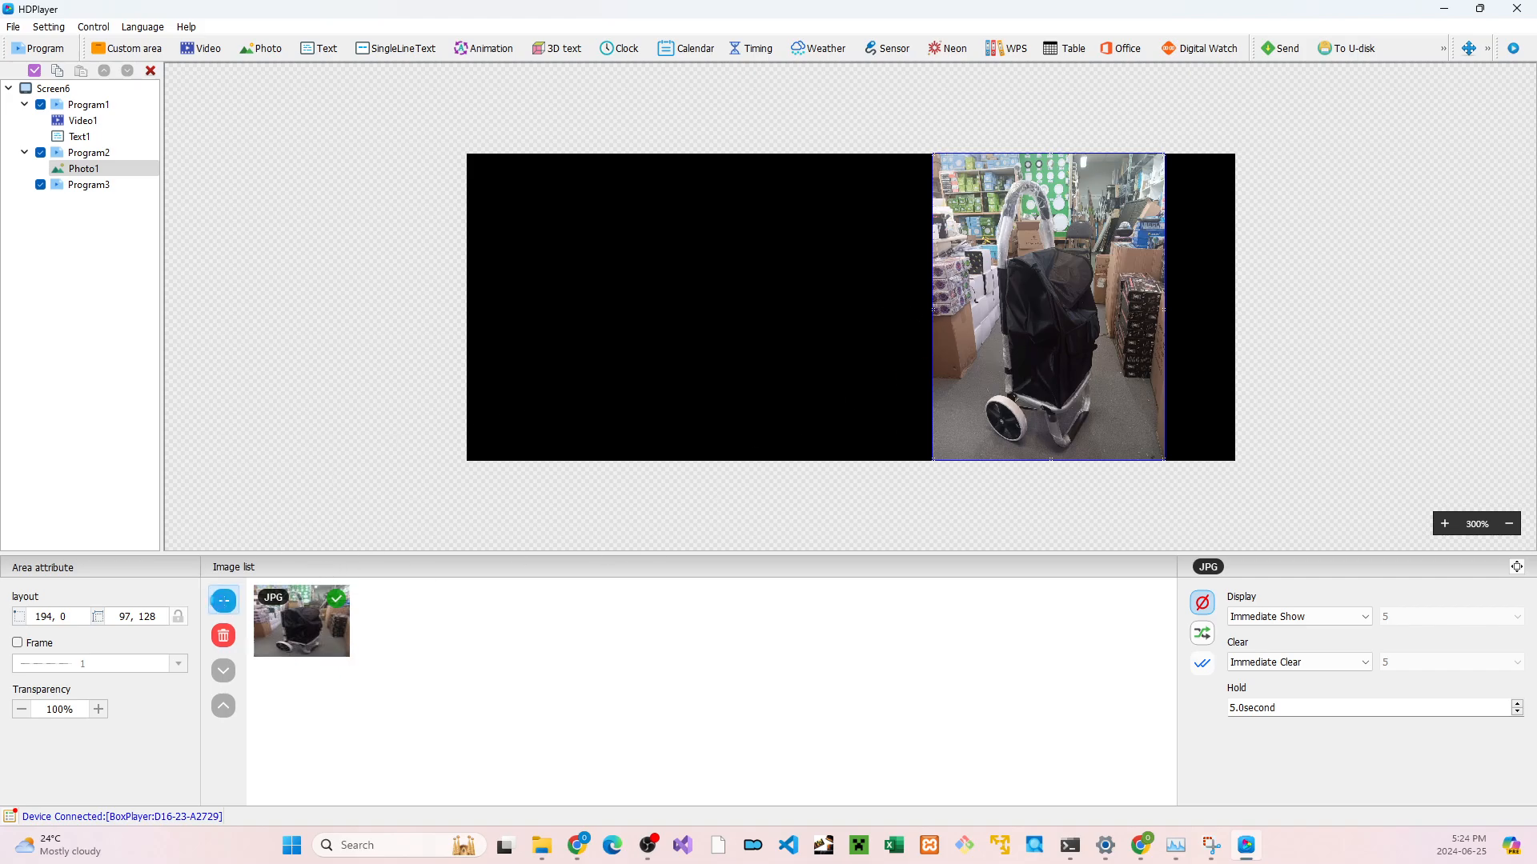
Add D03 to the same photo area, remove it again, and shift the area to 216, 0
click(224, 600)
double_click(261, 187)
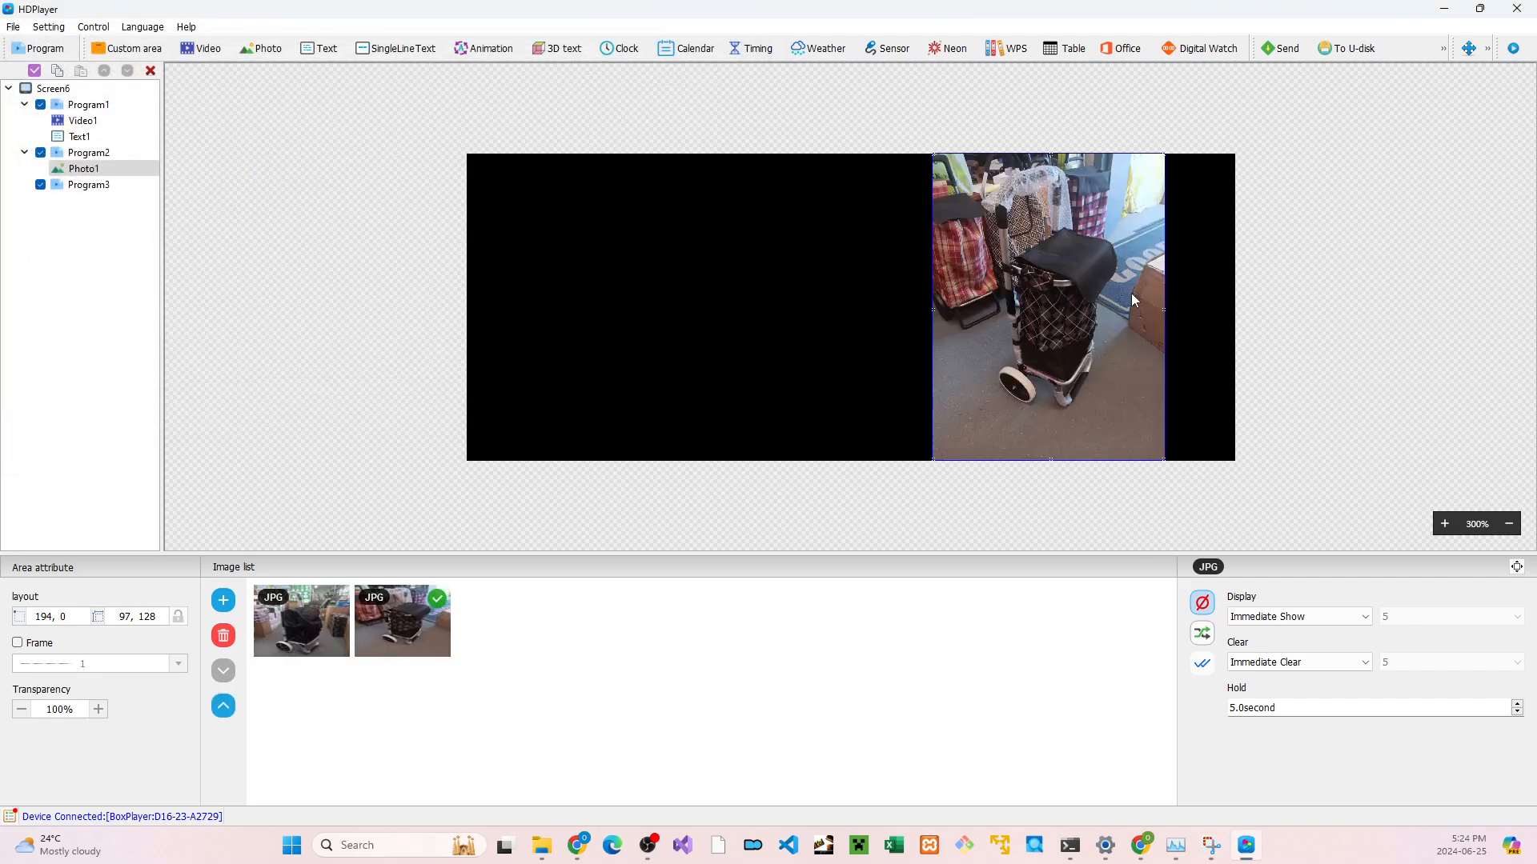
drag(1086, 310, 1134, 296)
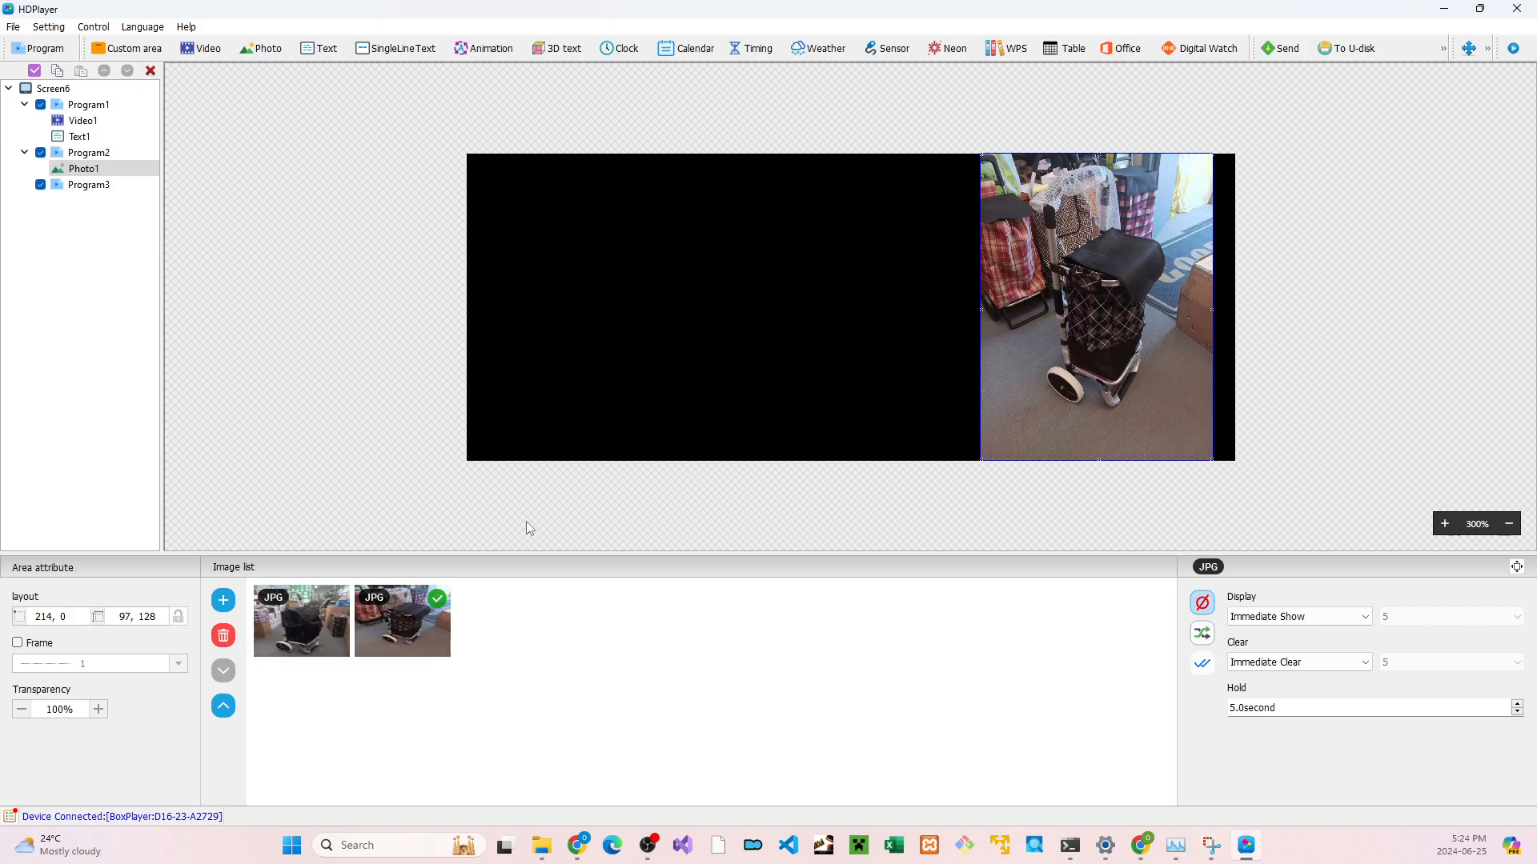
click(440, 645)
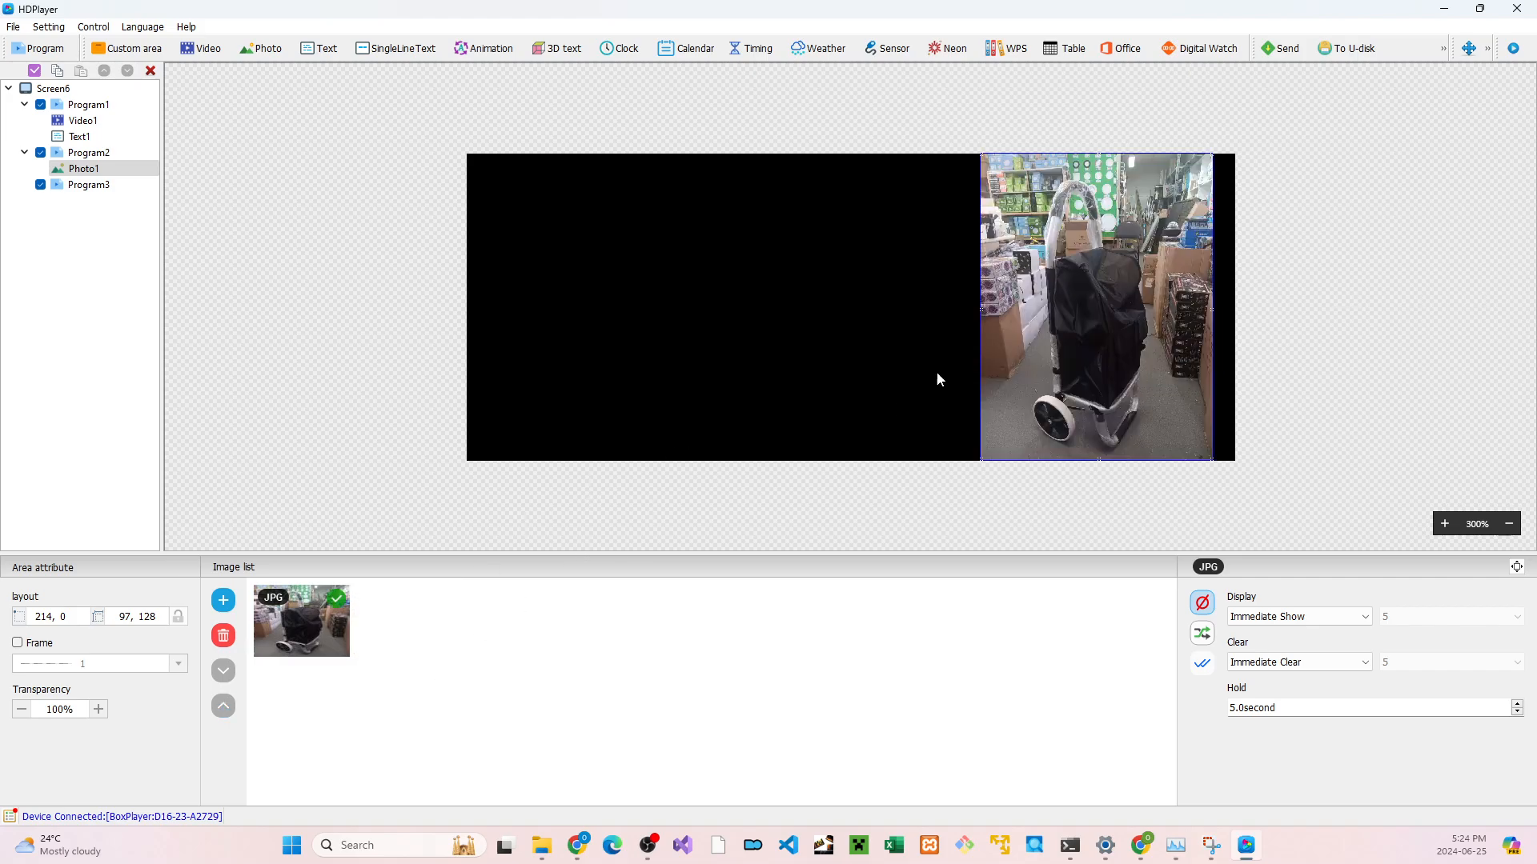
key(Right)
key(Right)
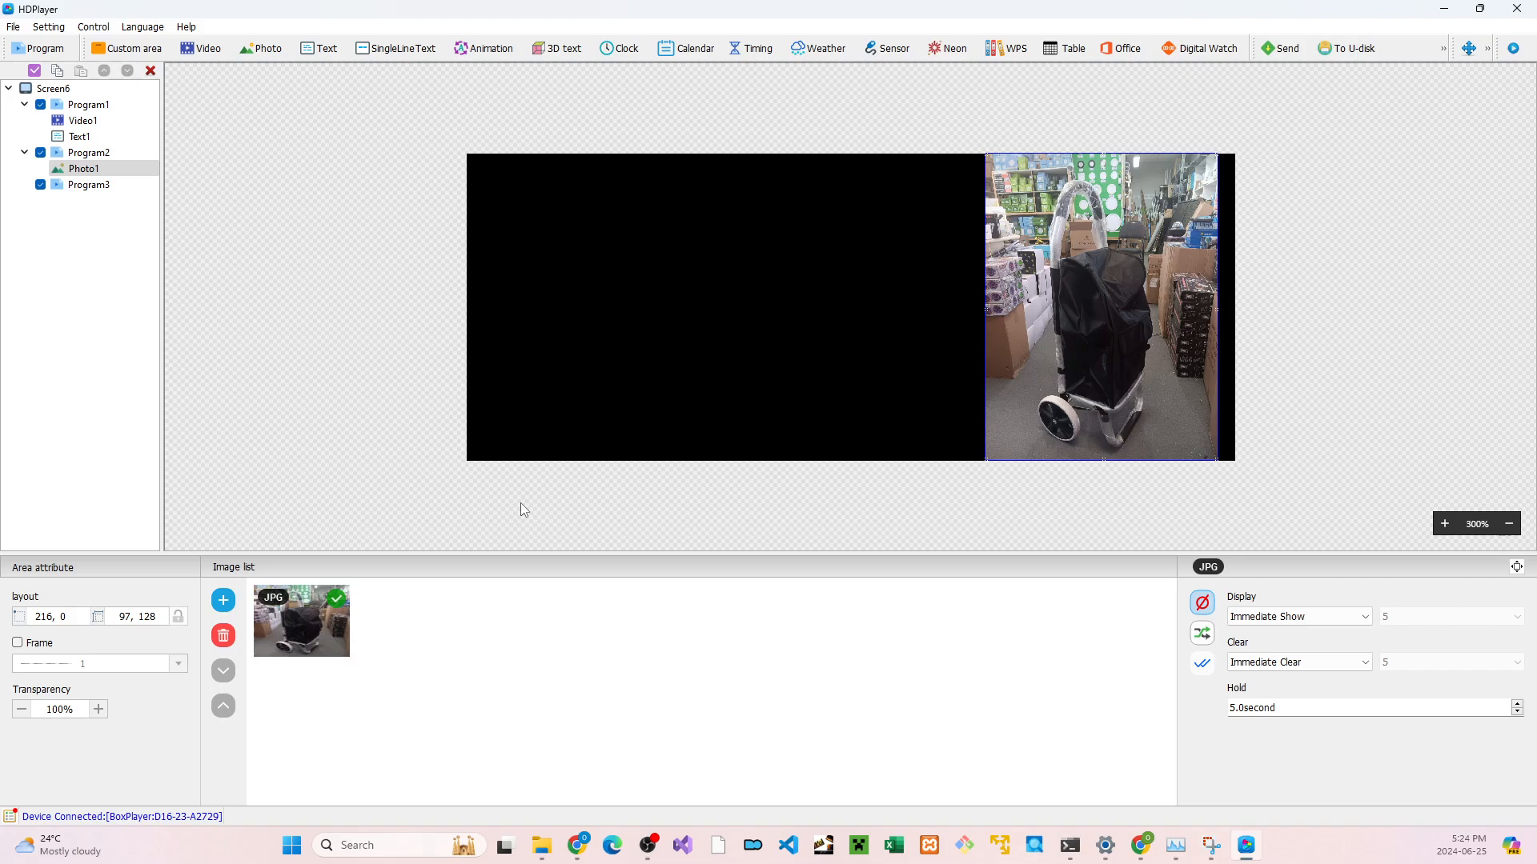
Add a second photo area to Program2 and load the image D03 into it
click(264, 56)
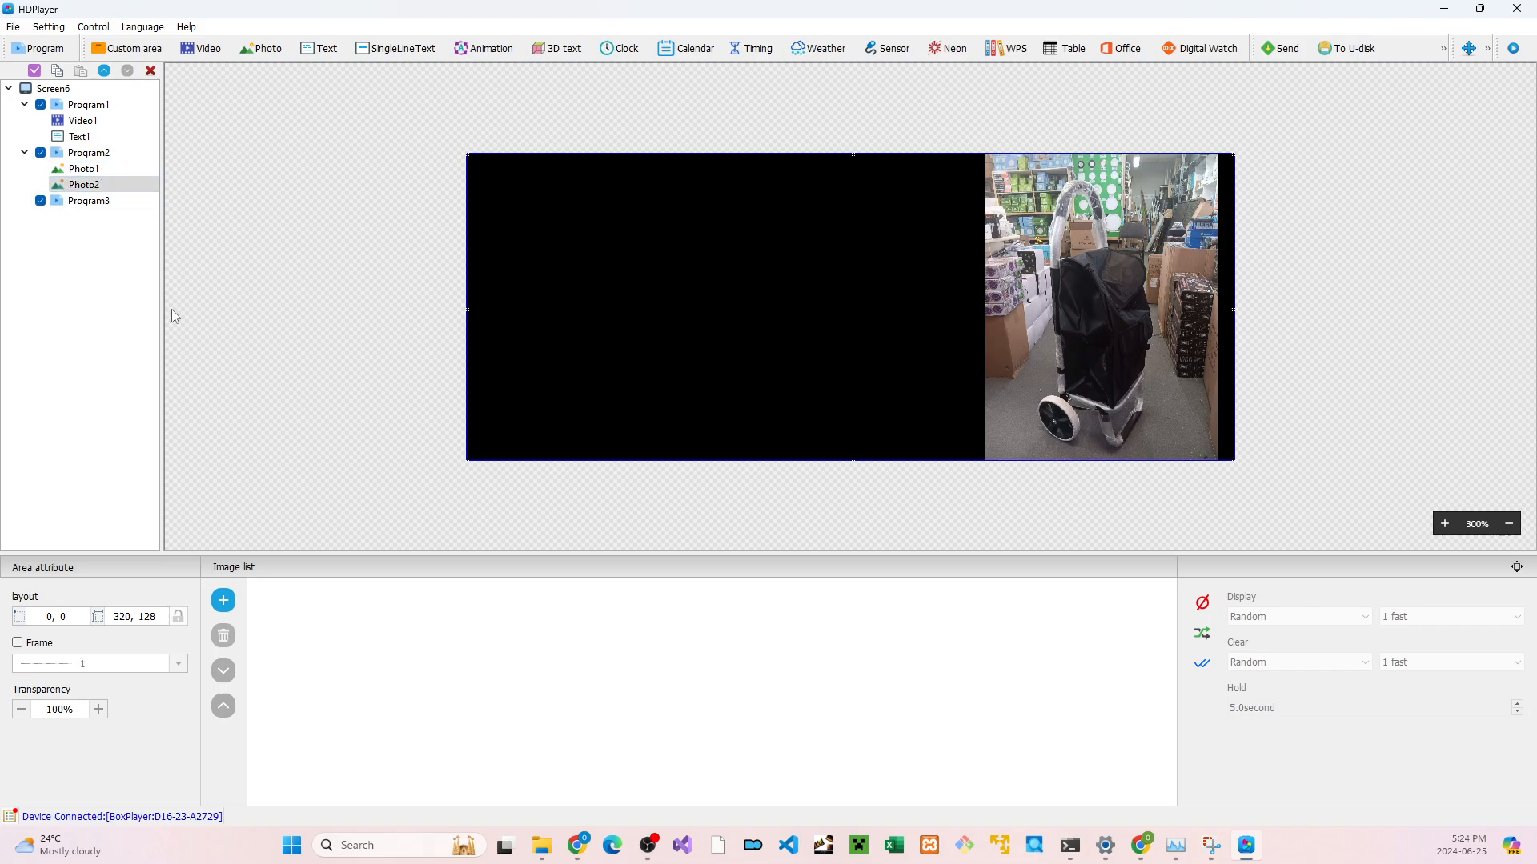
click(223, 600)
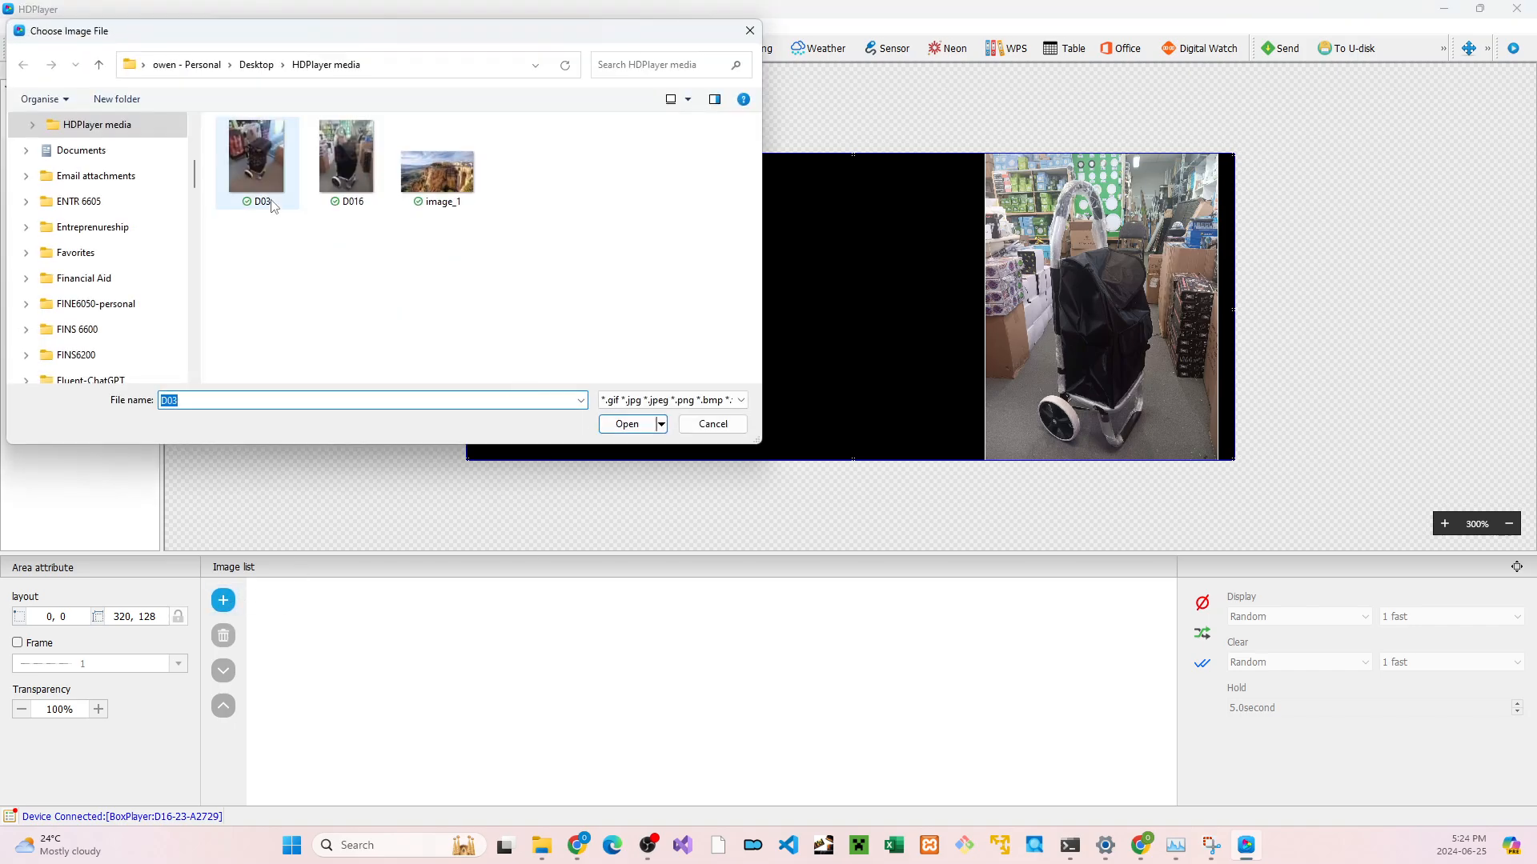
double_click(269, 189)
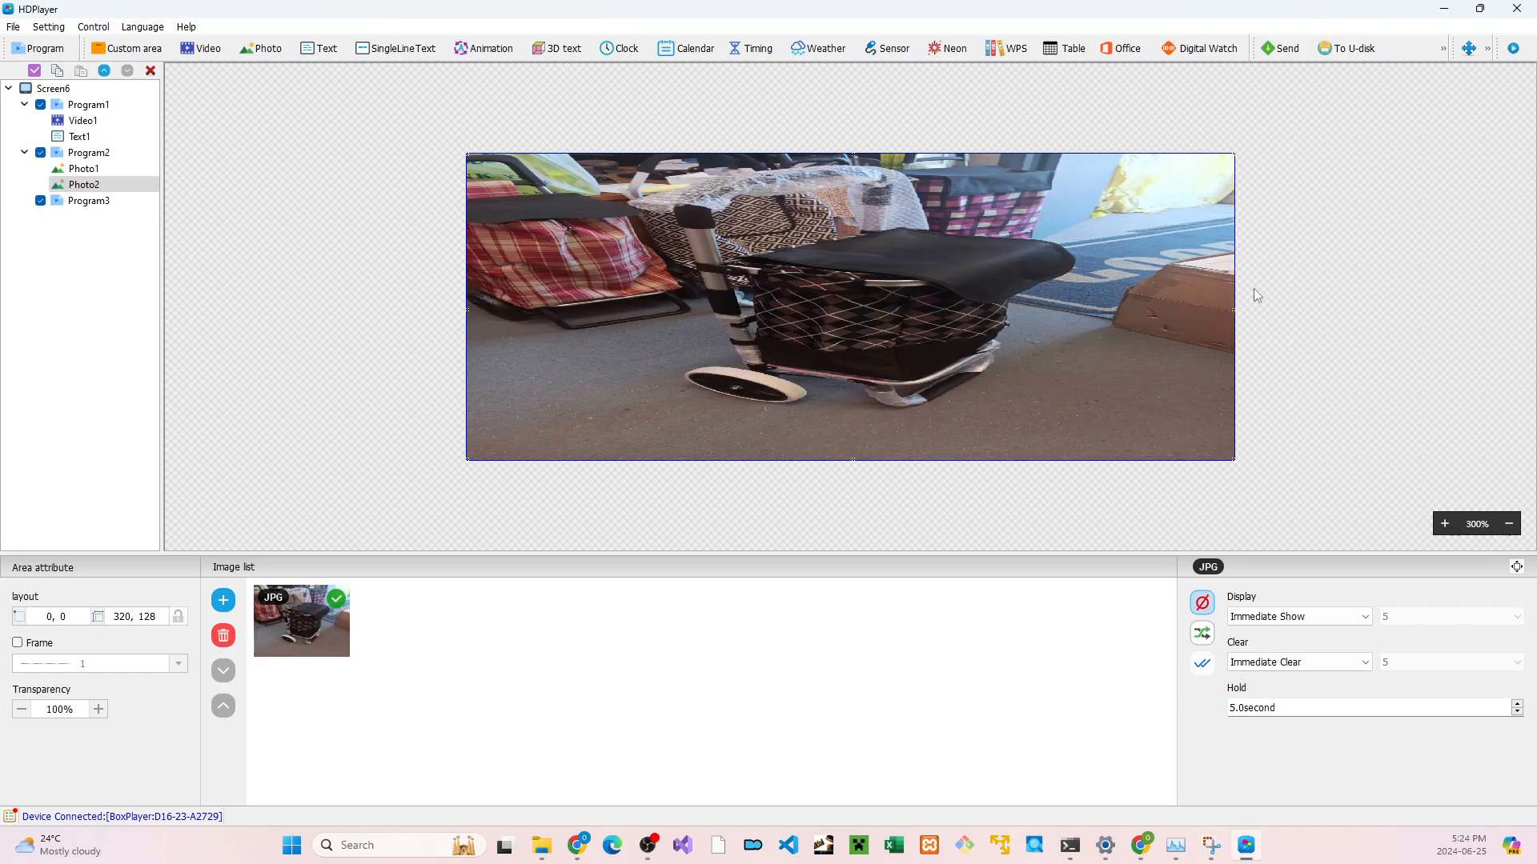
Narrow the D03 photo area and place it in the sign's left part, with the D016 area at 216, 0
drag(1233, 310, 643, 312)
drag(505, 327, 765, 327)
drag(1082, 309, 1006, 300)
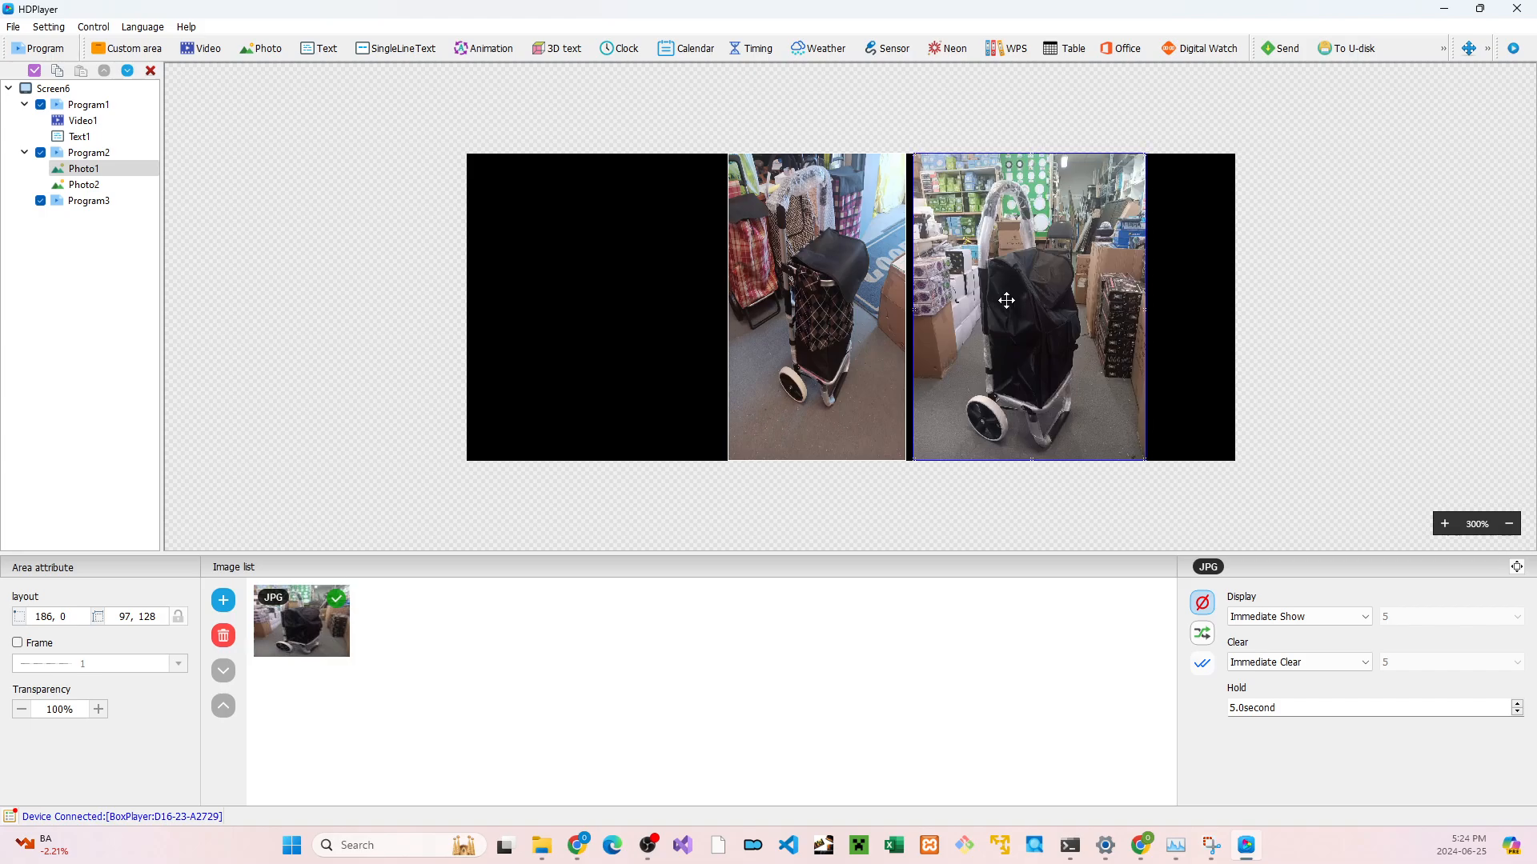
click(731, 330)
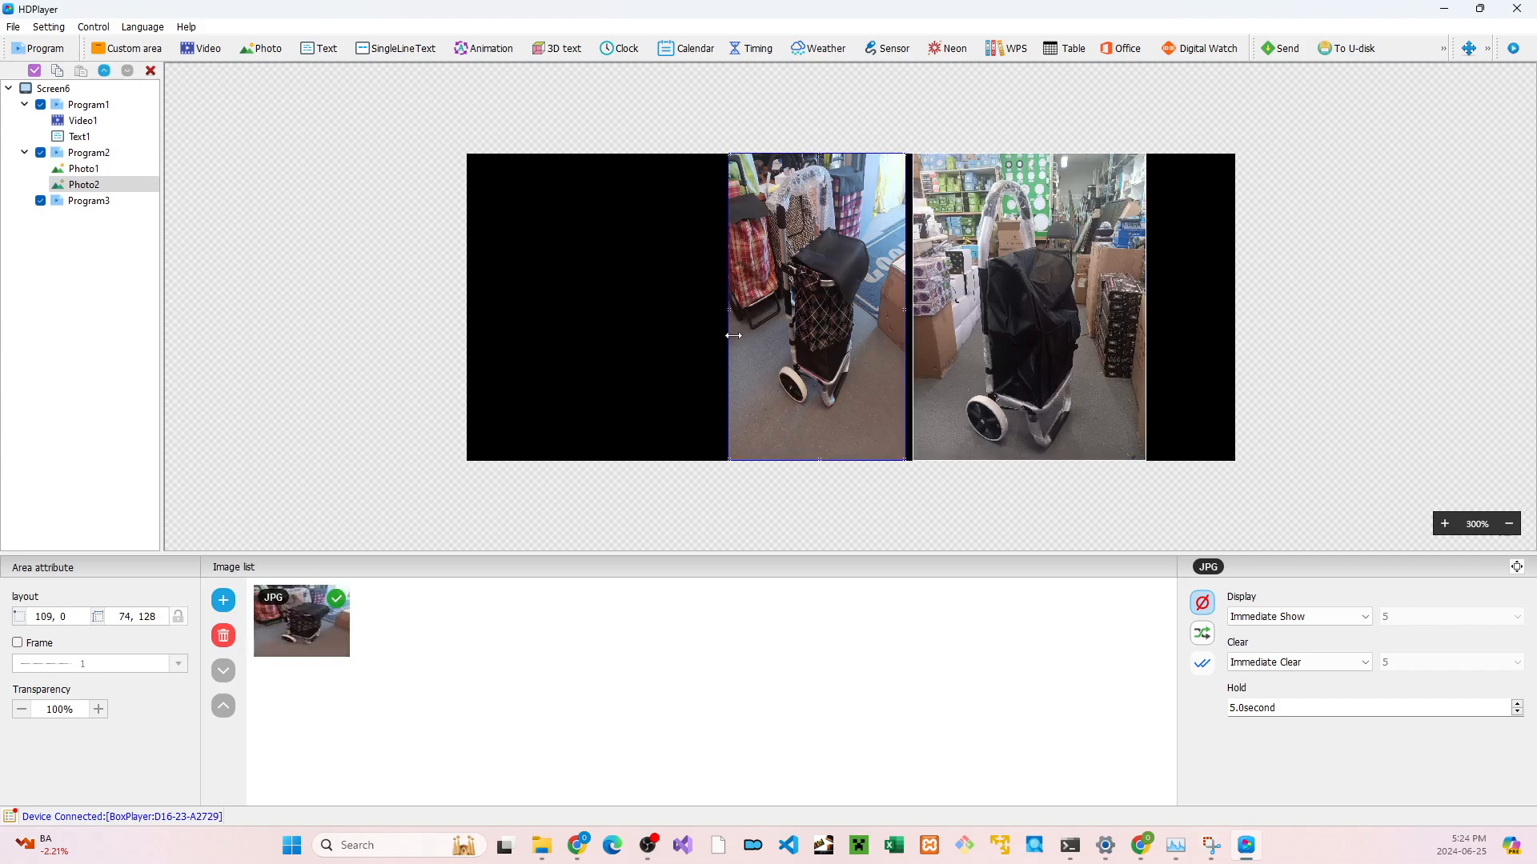
drag(728, 311, 546, 302)
drag(1004, 277, 1076, 286)
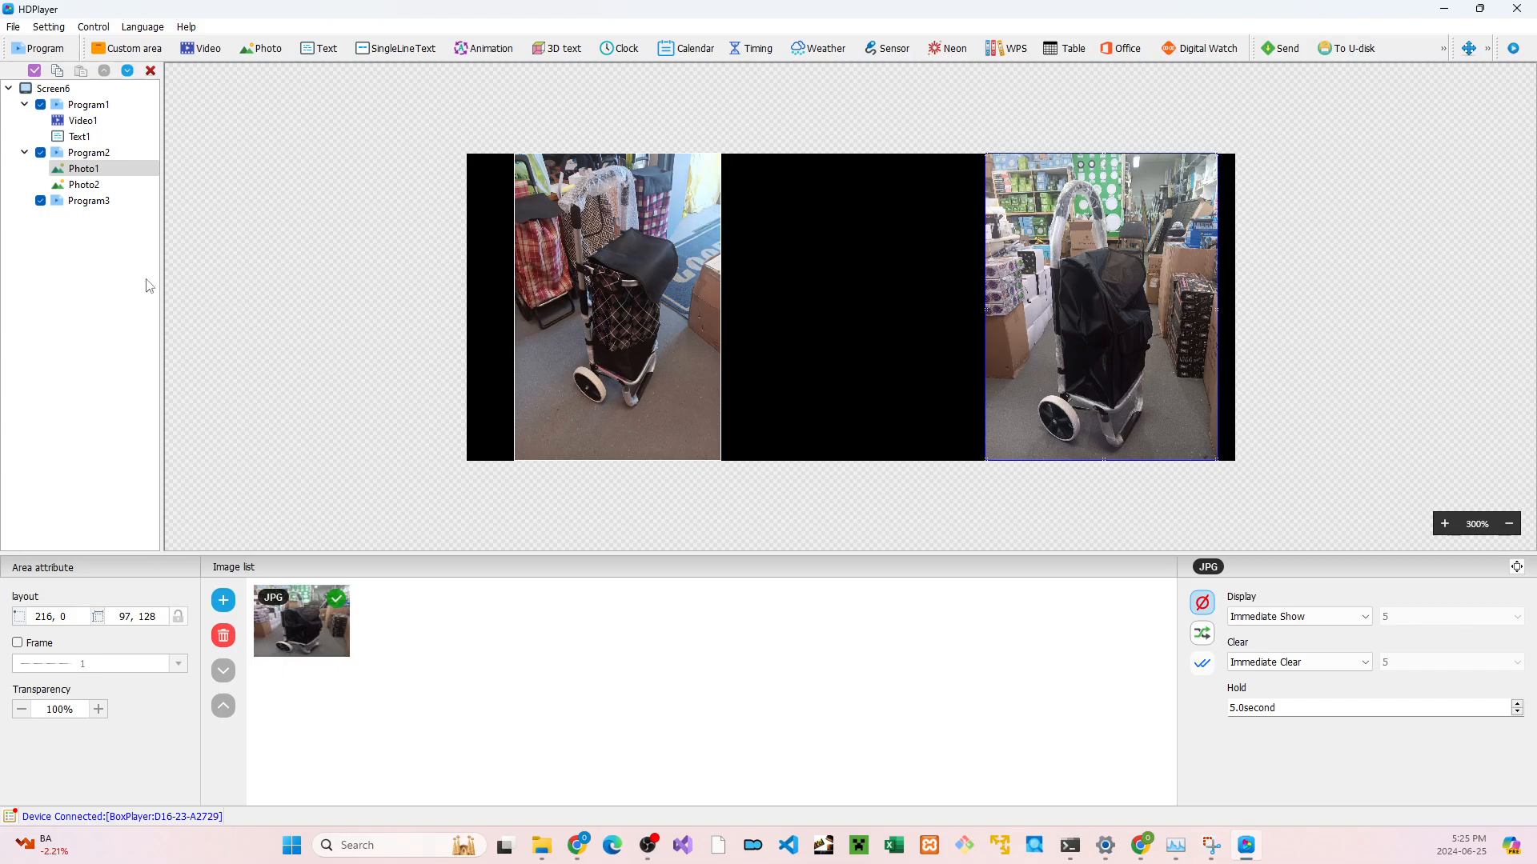
Add an analog clock area to Program3 and narrow it to 153 × 128 at the sign's left edge
click(108, 201)
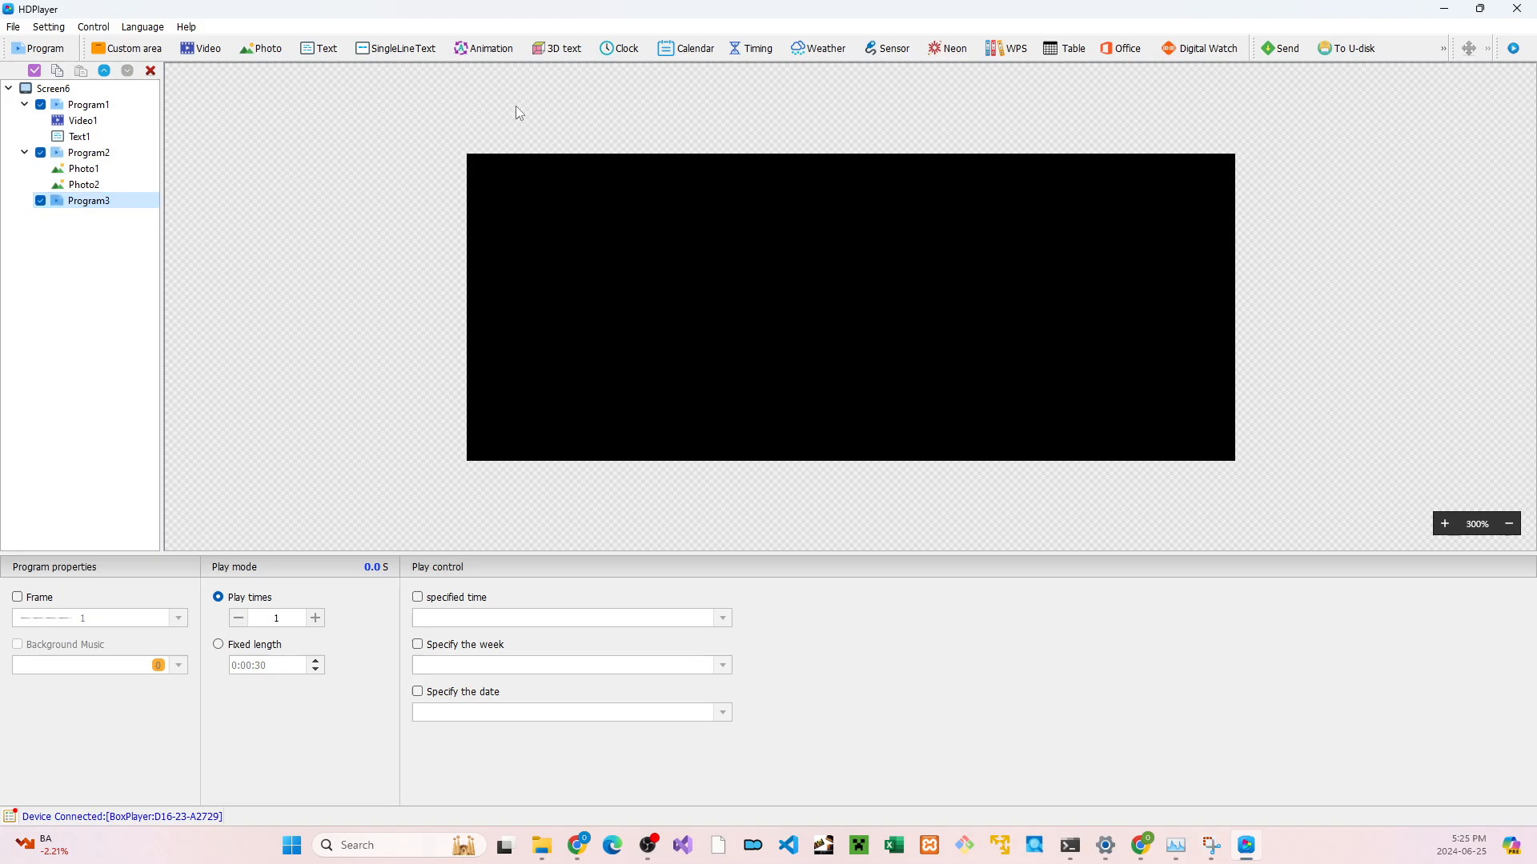
click(631, 51)
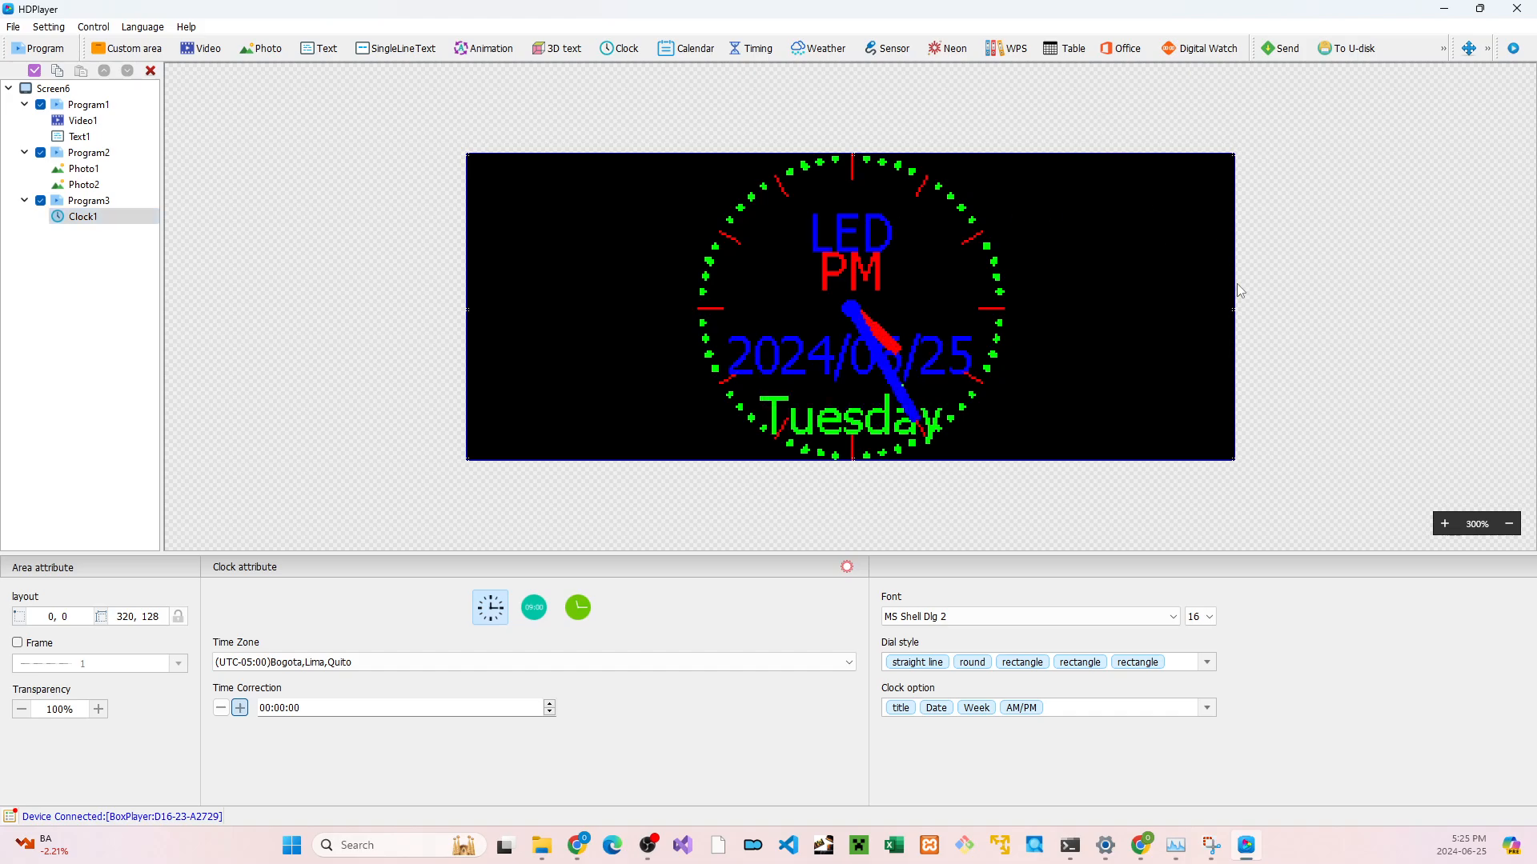
drag(1238, 285, 835, 346)
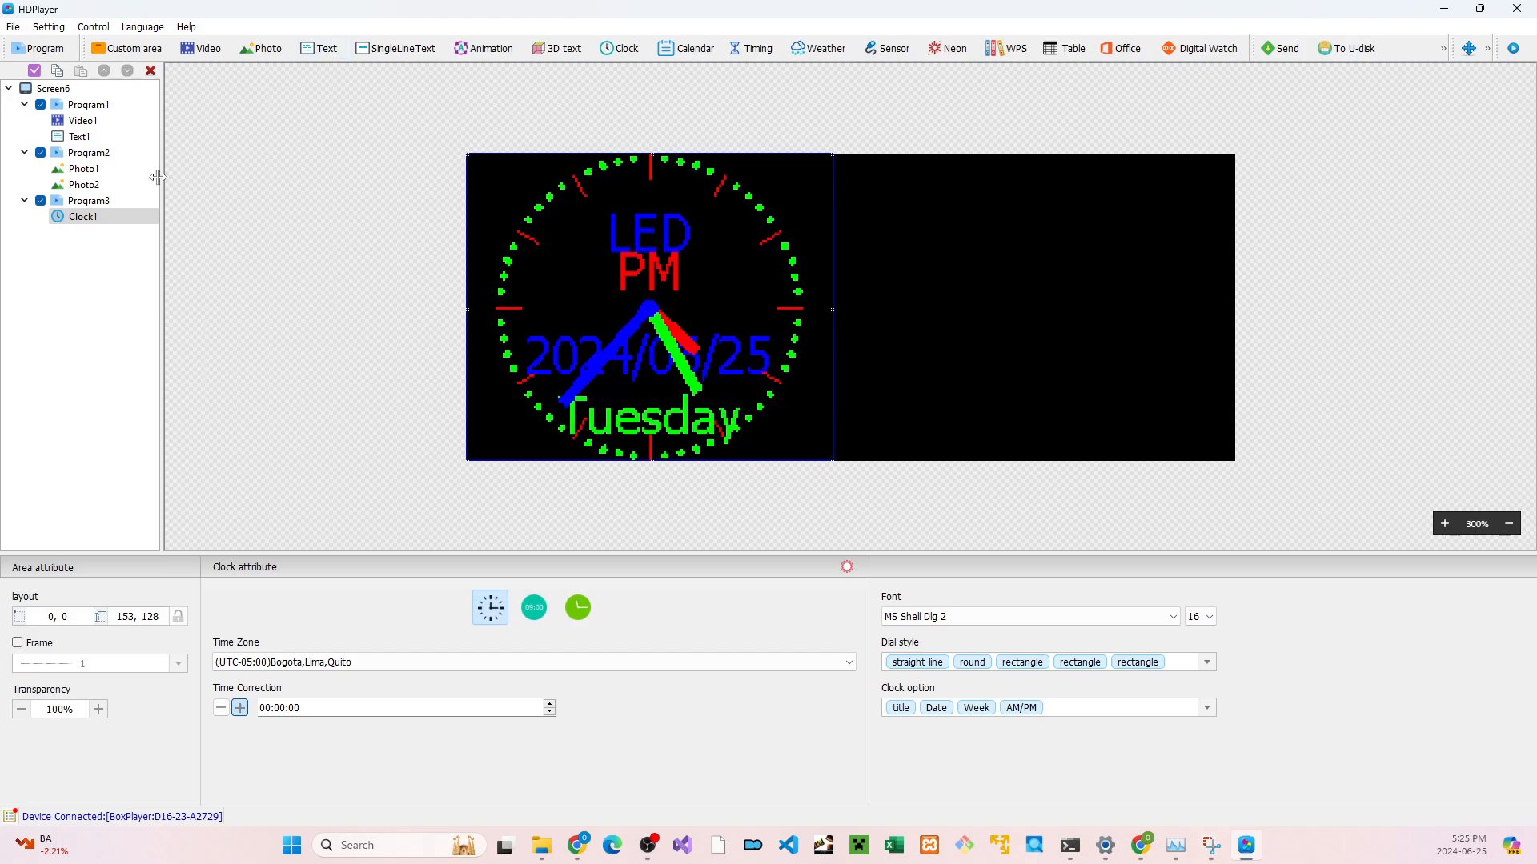
Add a text area to Program3 and fit it beside the clock at 154, 0, sized 166 × 128
click(90, 202)
click(320, 48)
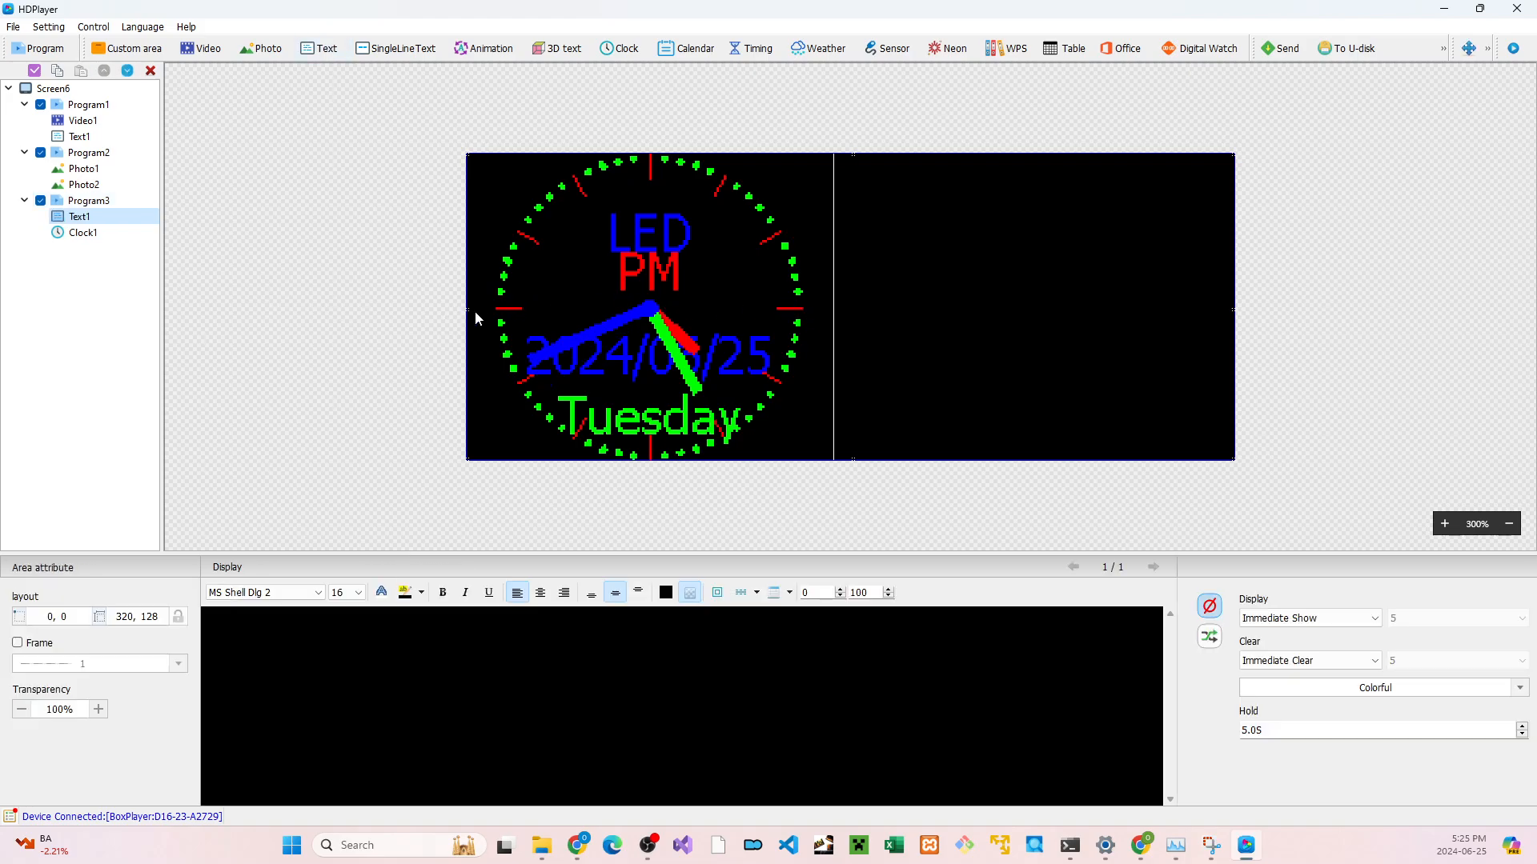
drag(470, 312, 835, 300)
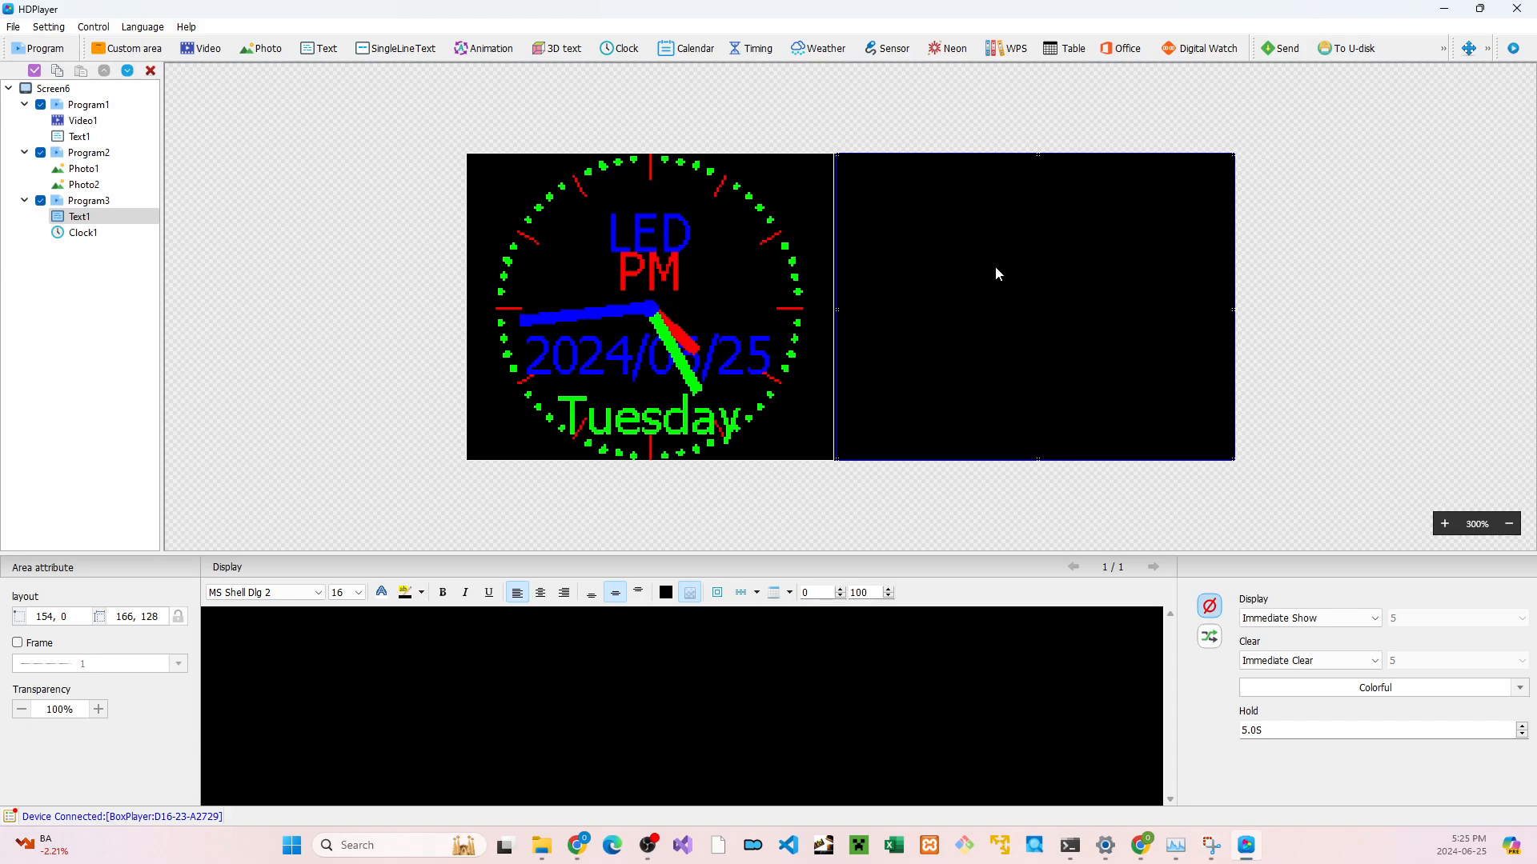
Enter "Come in to check out our new stocks!" in Program3's text area
click(728, 694)
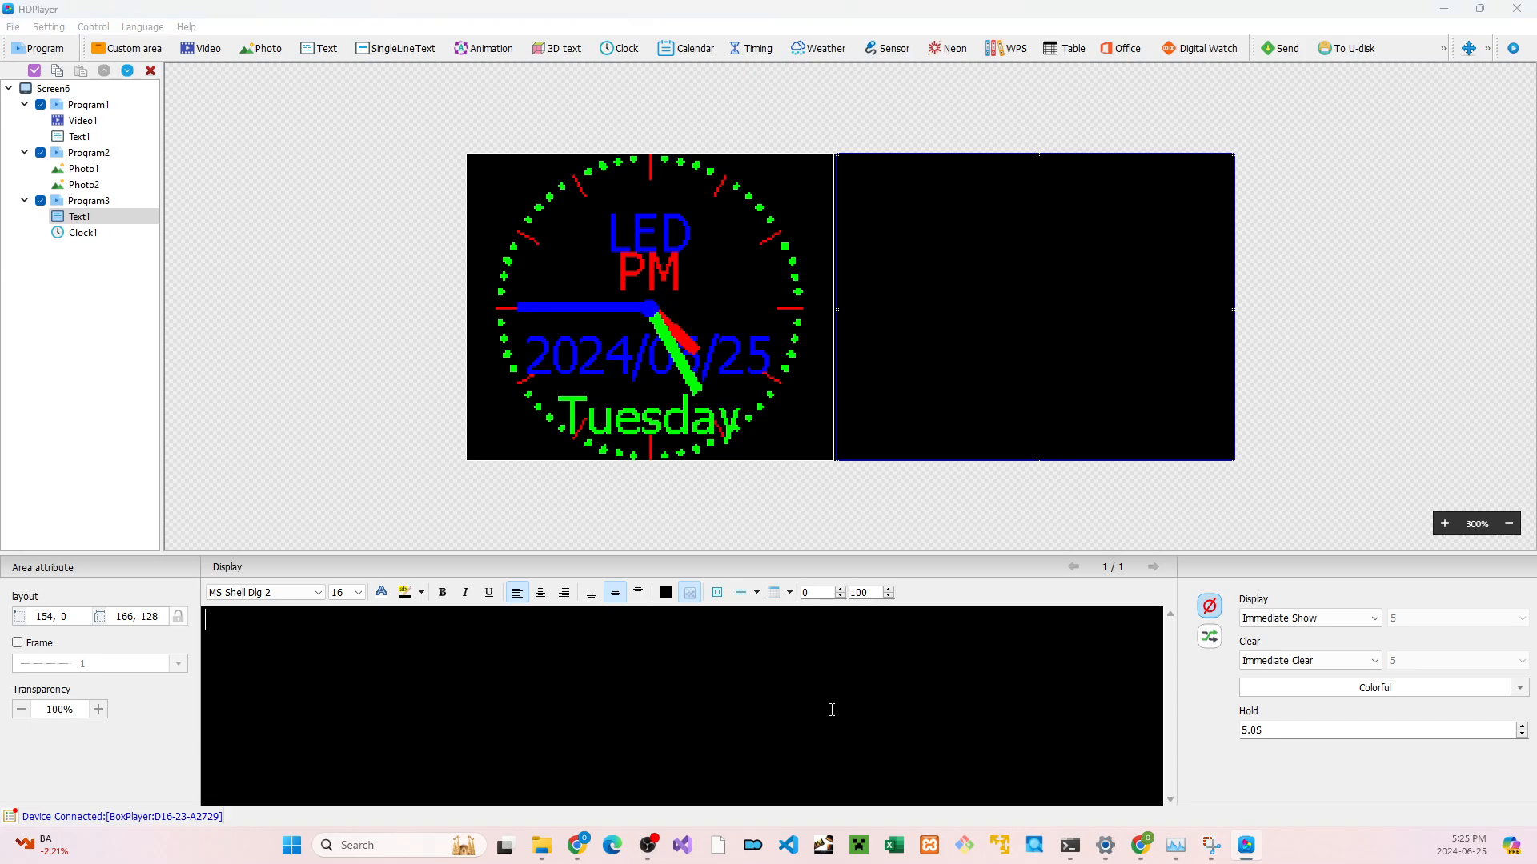
text(W)
key(BackSpace)
text(W)
key(BackSpace)
text(Come)
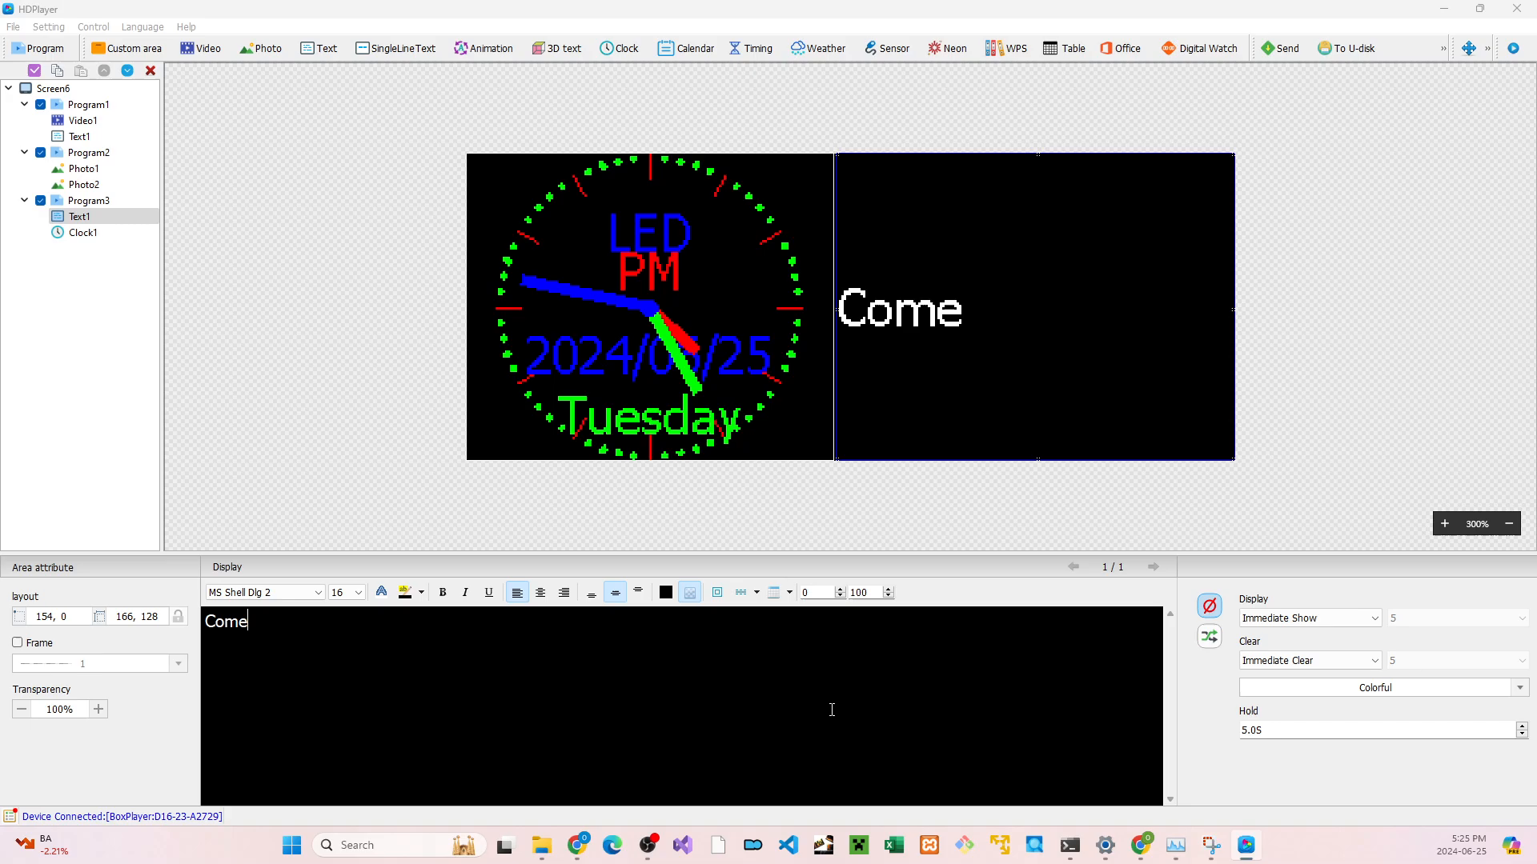
text( to)
key(BackSpace)
key(BackSpace)
text(in)
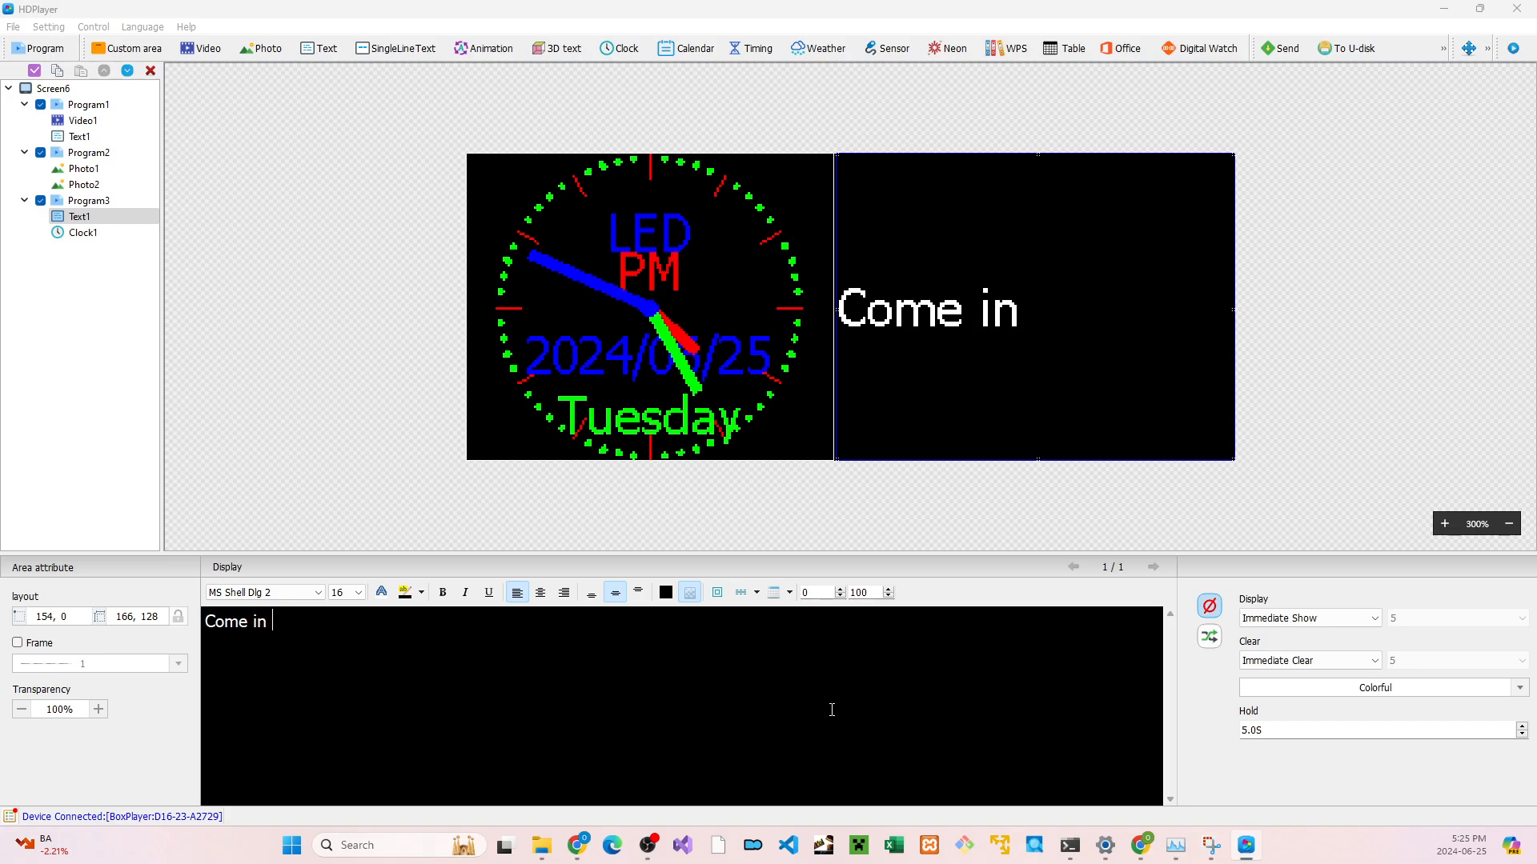
text( to check o)
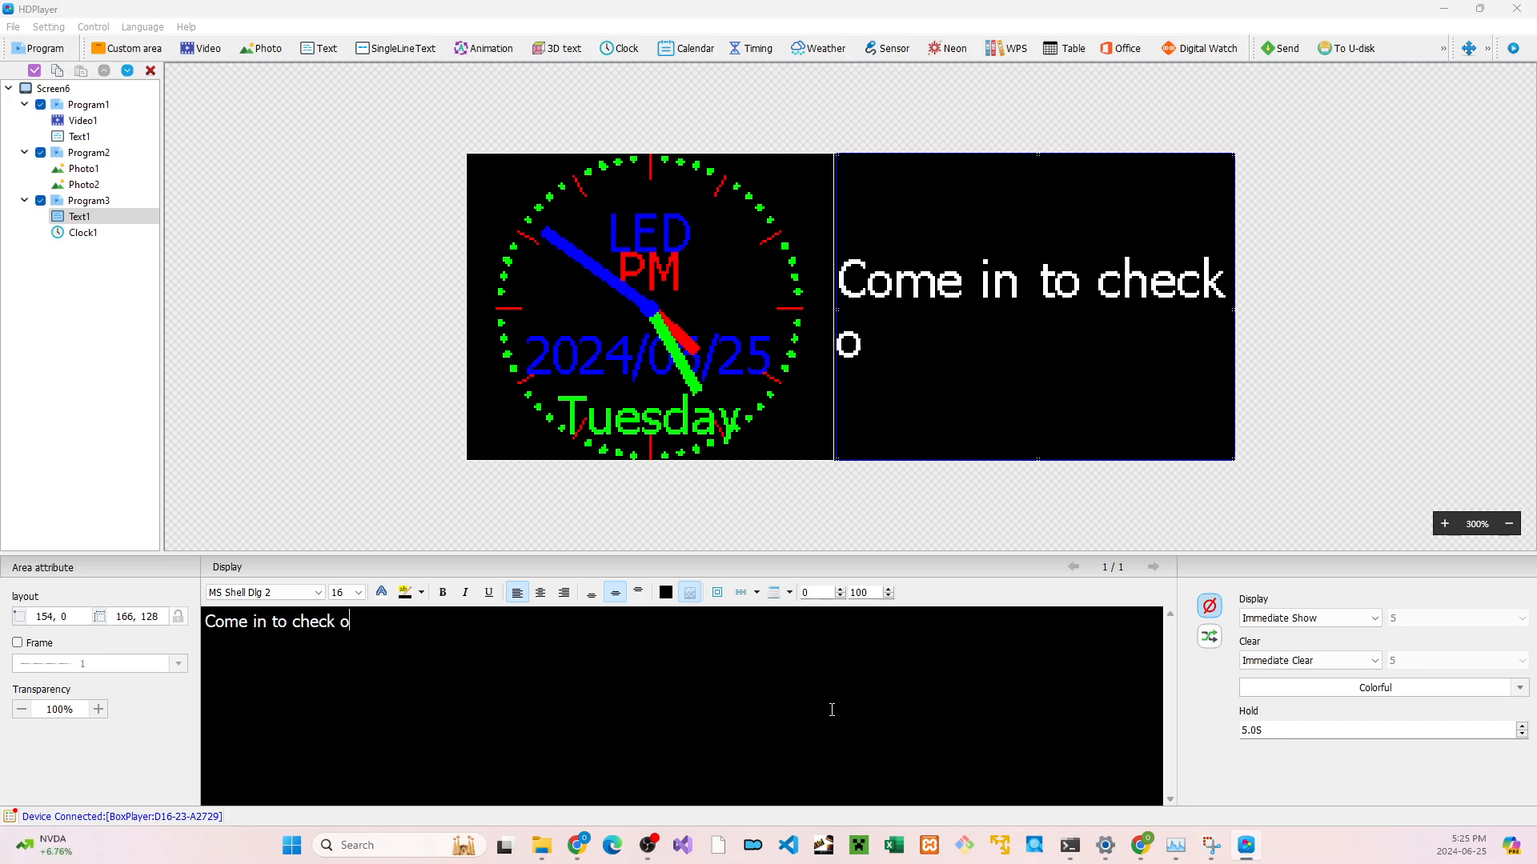
text(ut o)
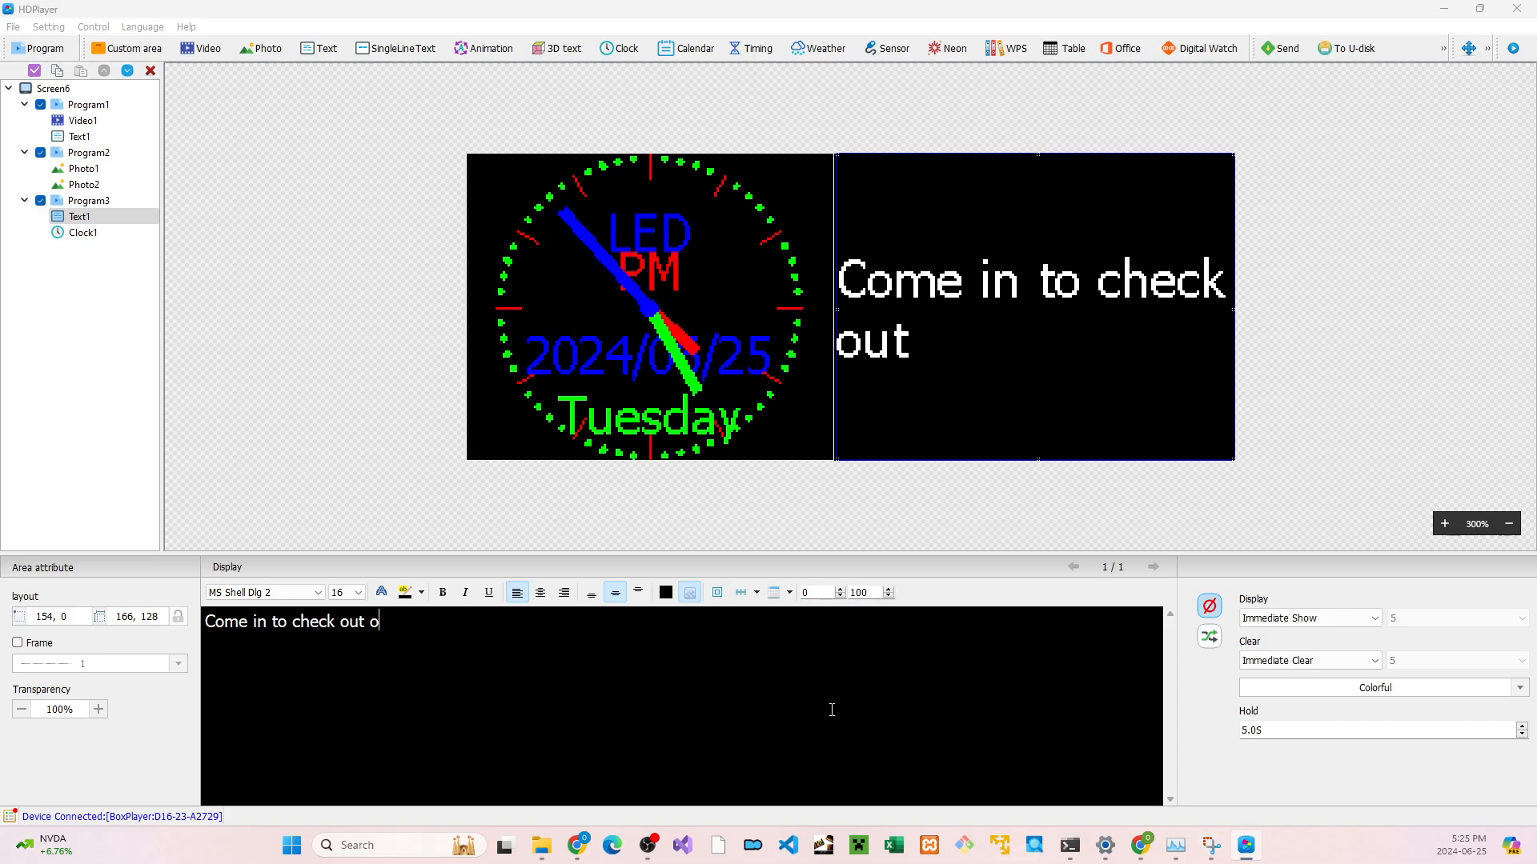
text(ur new st)
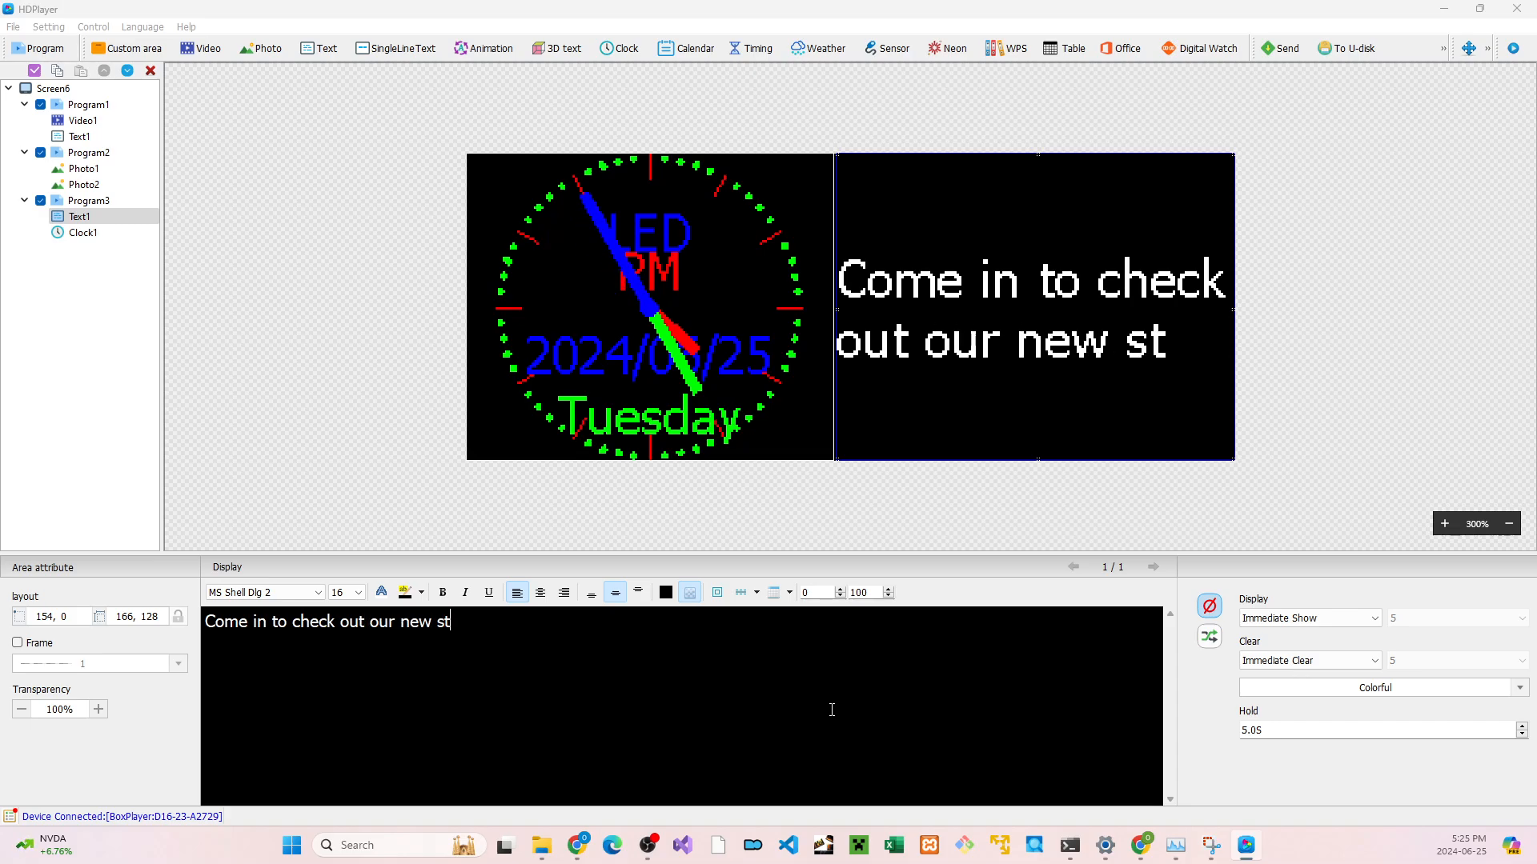
text(ocks!)
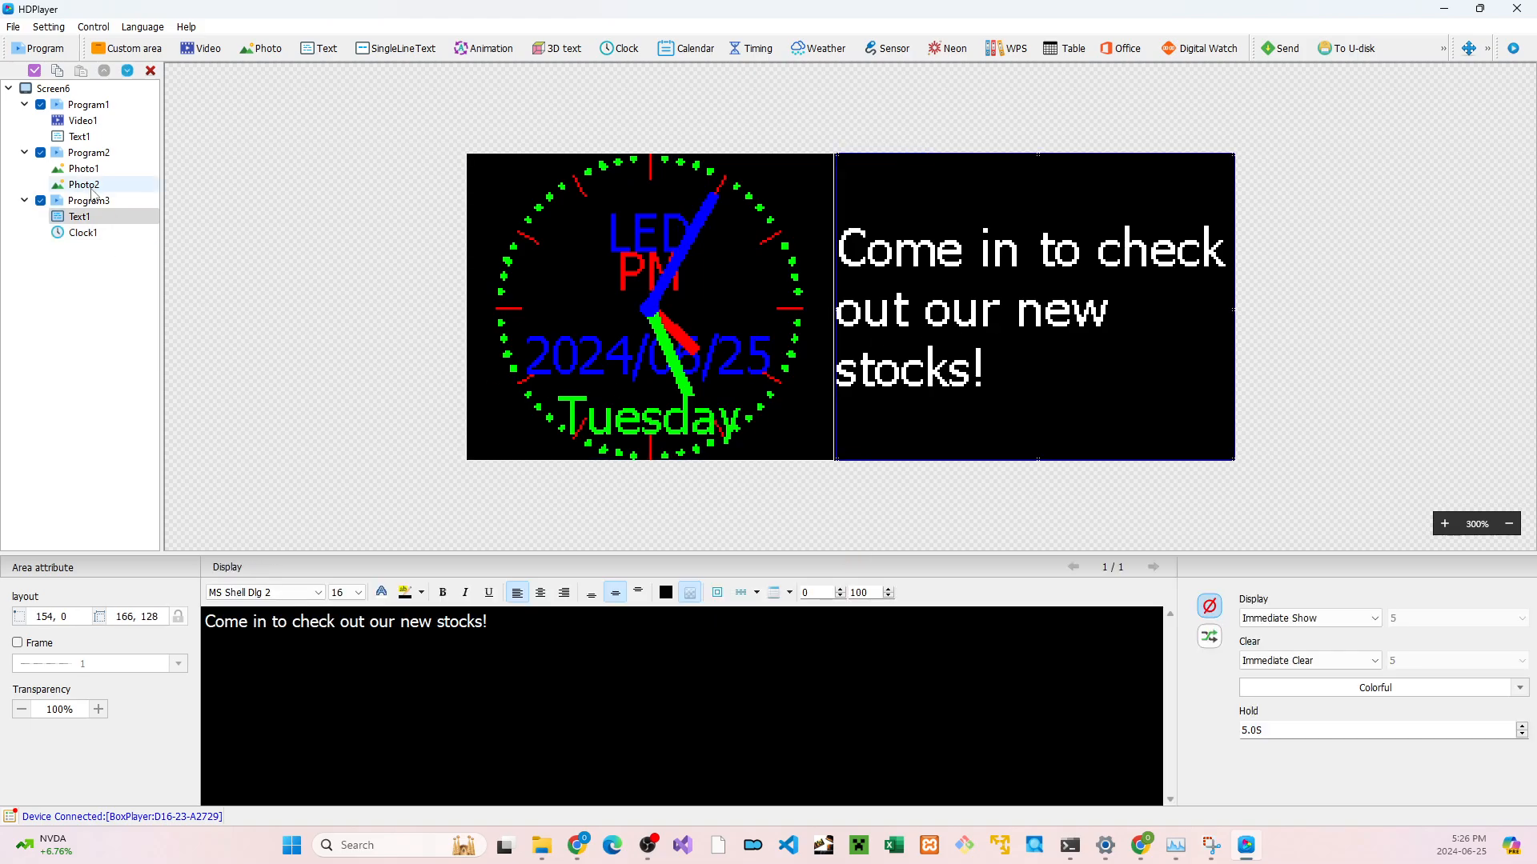
Set Program1 to play for a fixed length of 30 seconds
click(104, 106)
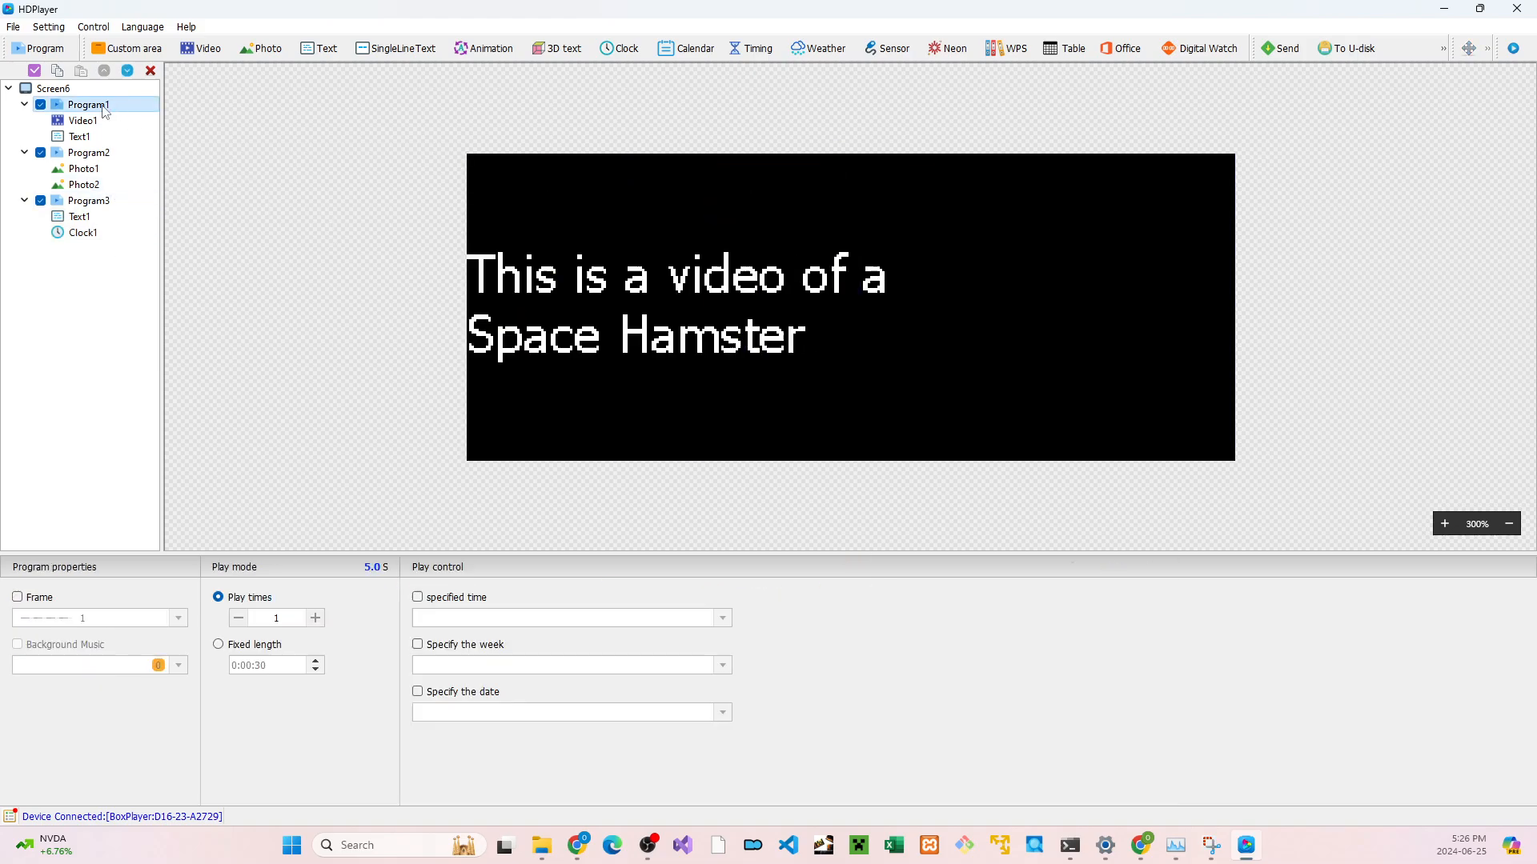
click(146, 152)
click(120, 200)
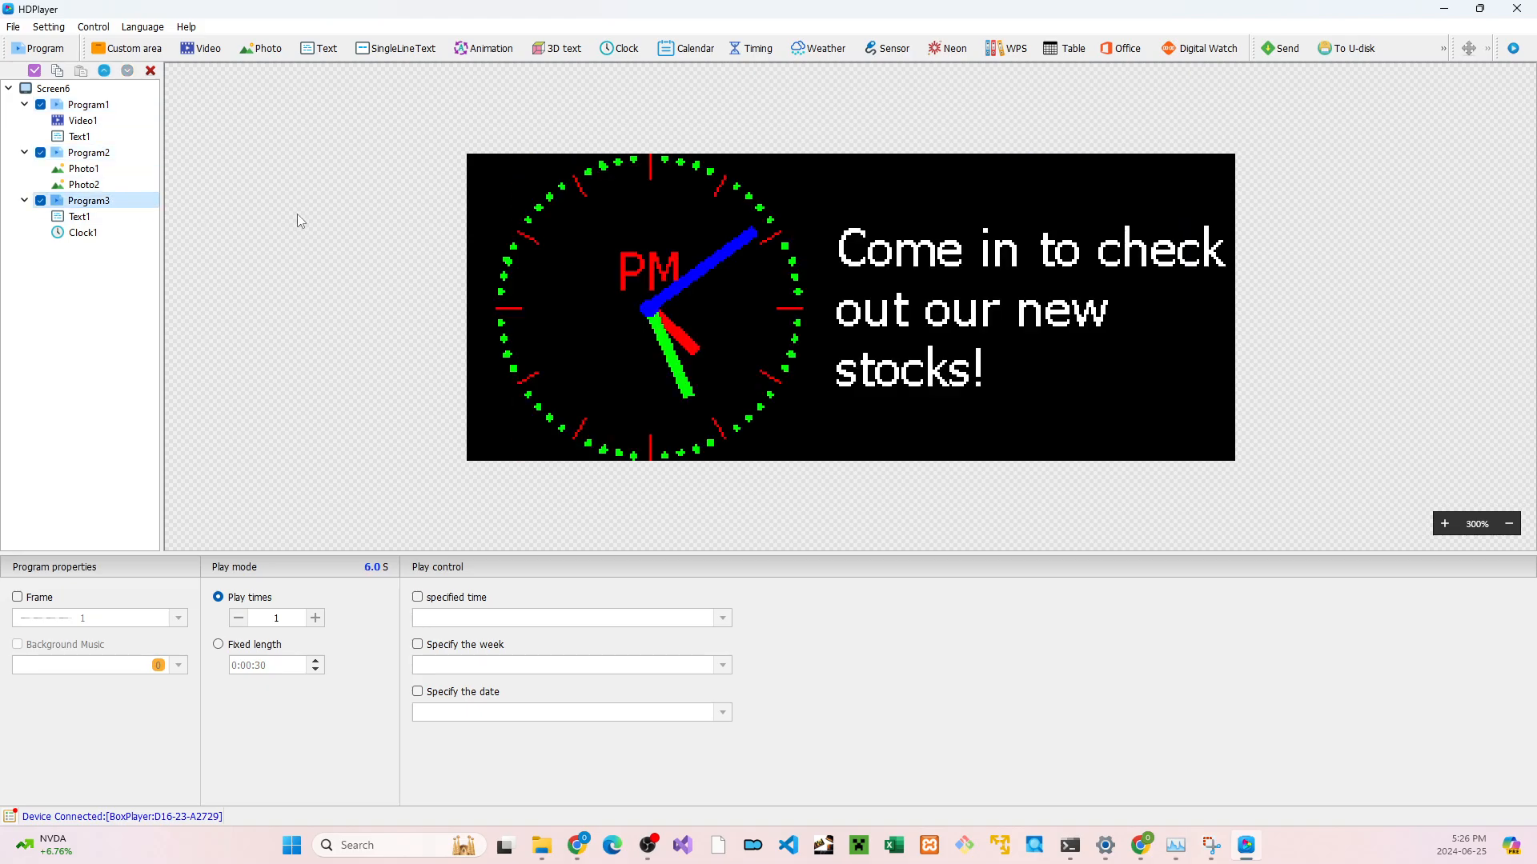
click(99, 110)
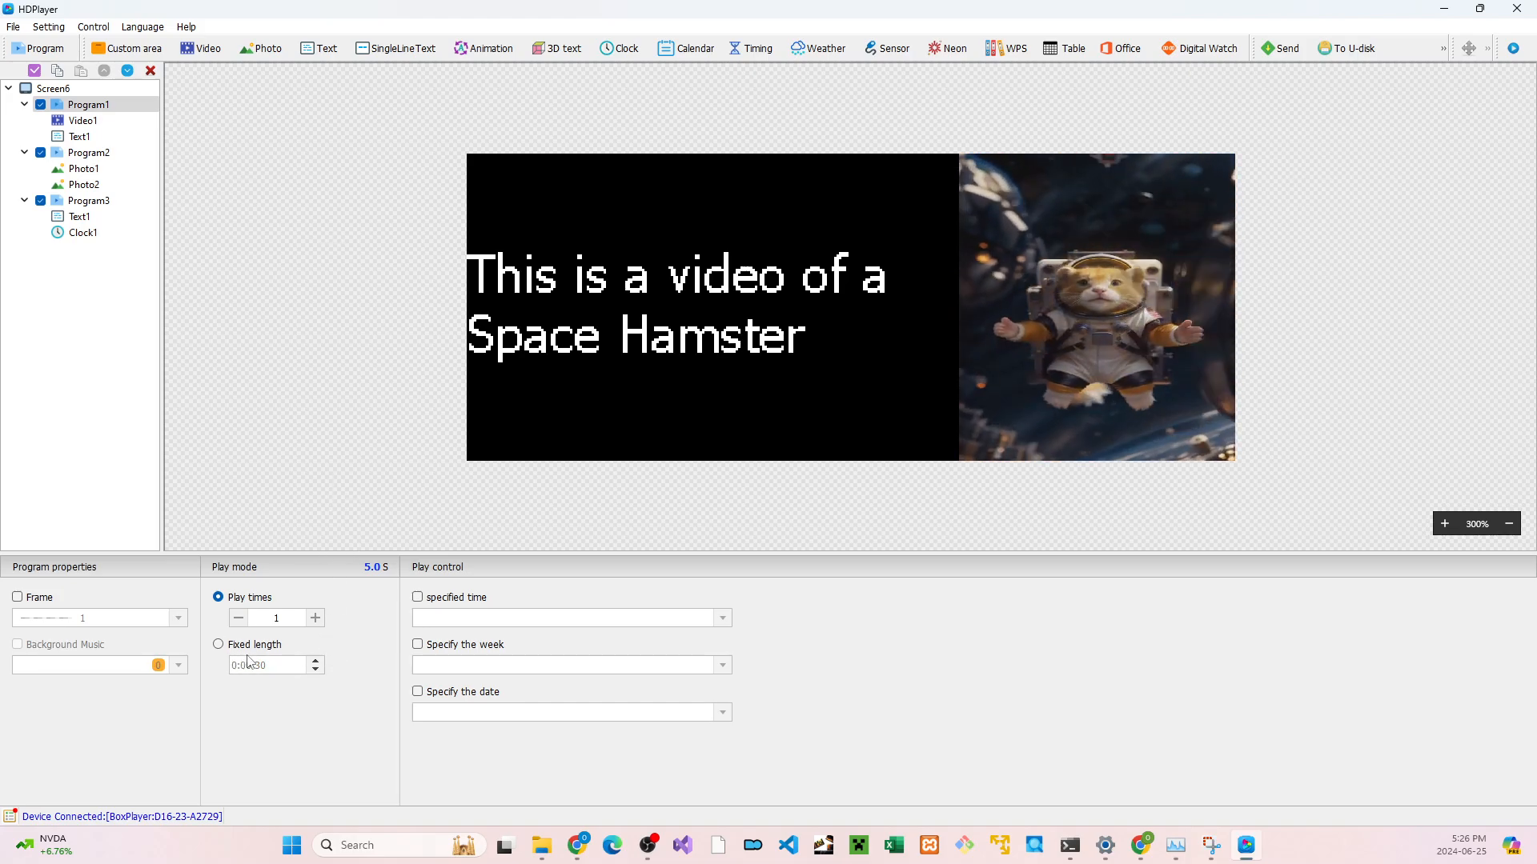
click(273, 648)
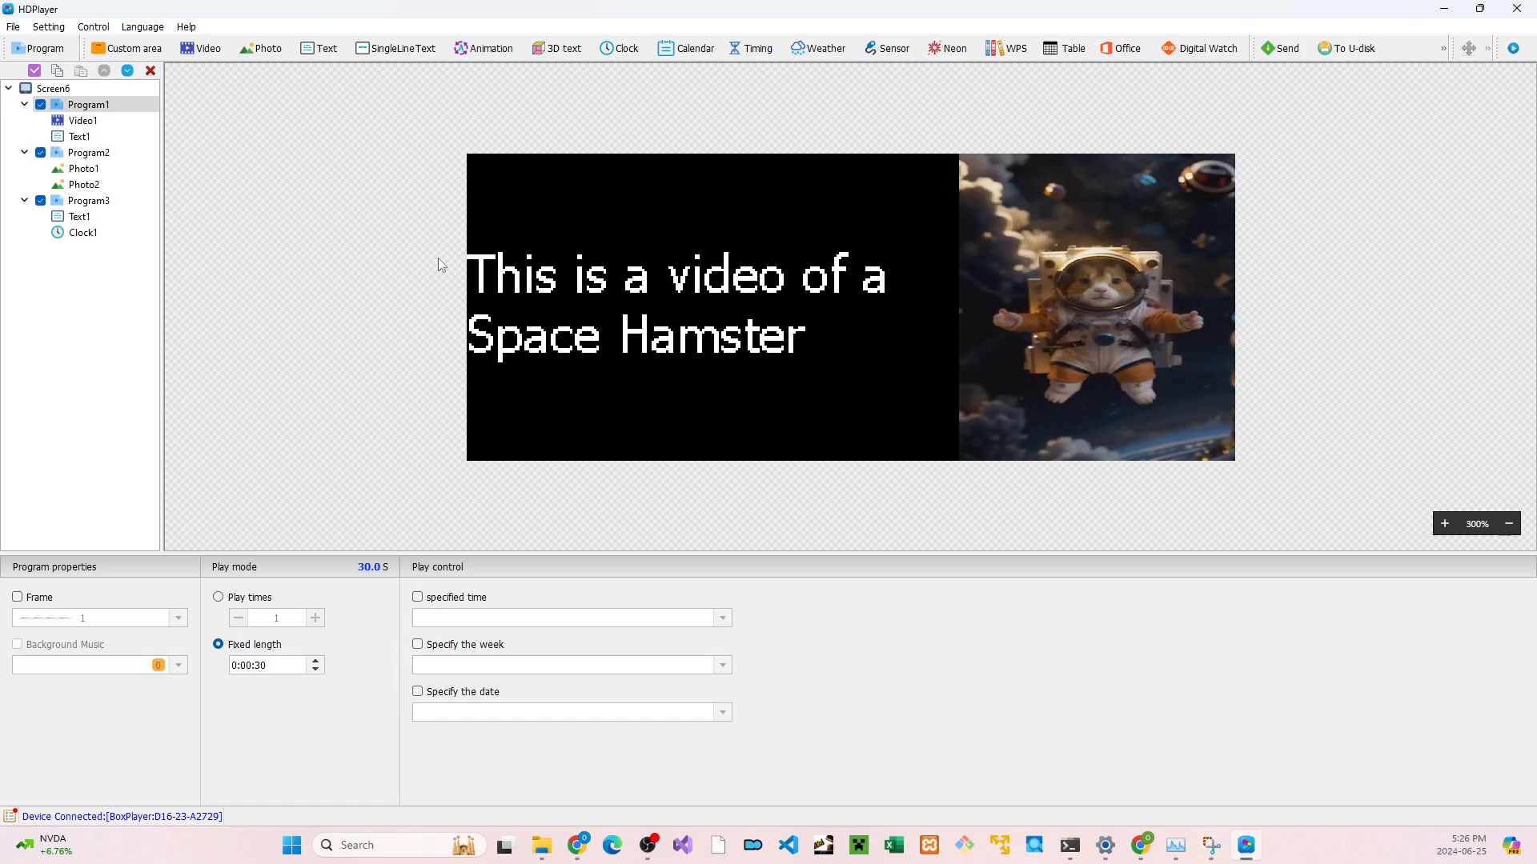
Set Program2 to play for a fixed length of 45 seconds
click(88, 152)
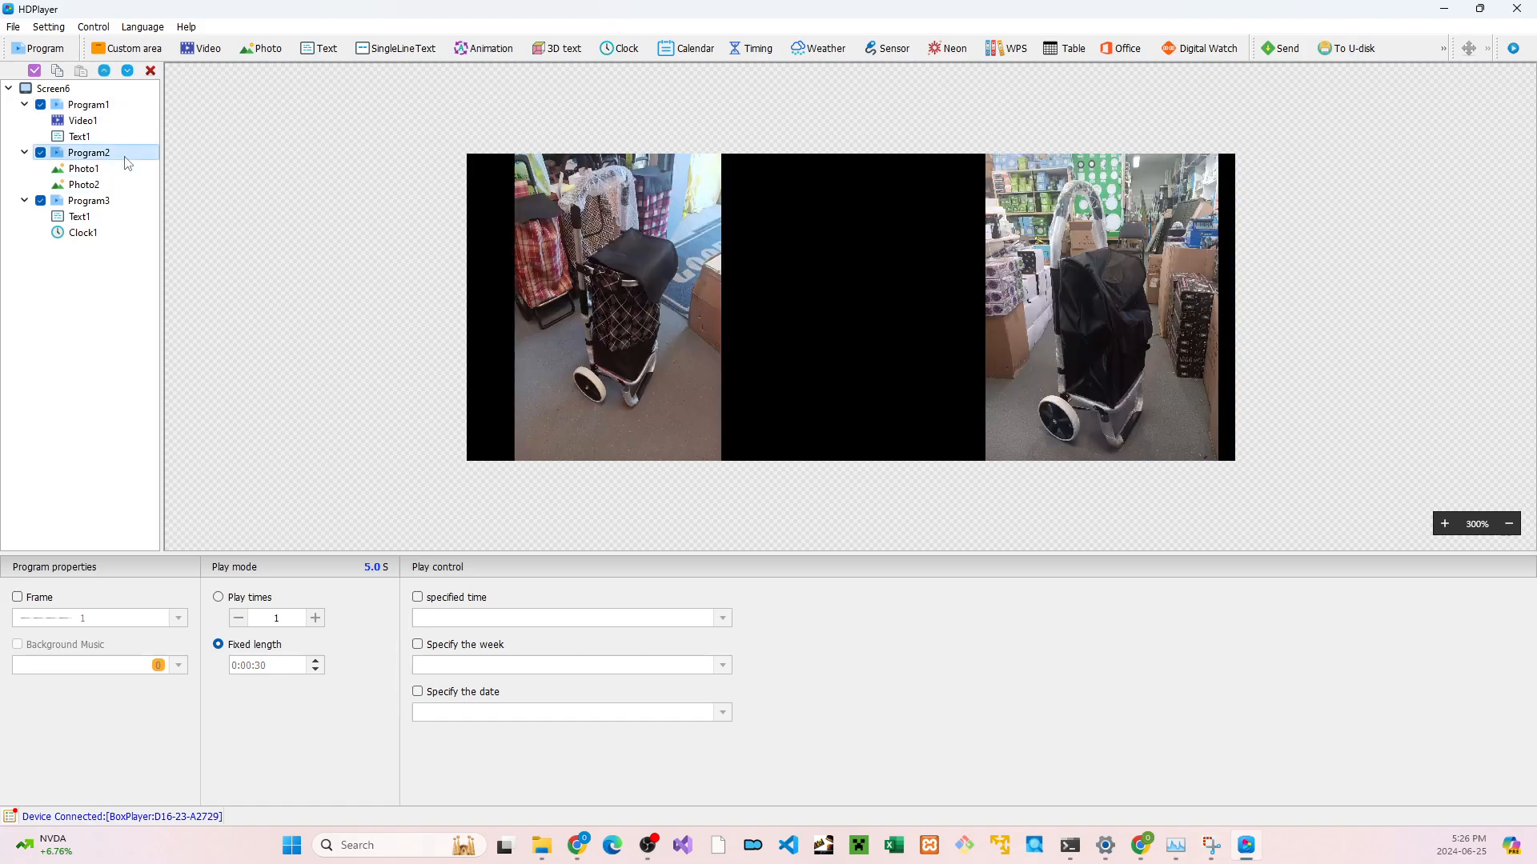
click(240, 643)
click(279, 666)
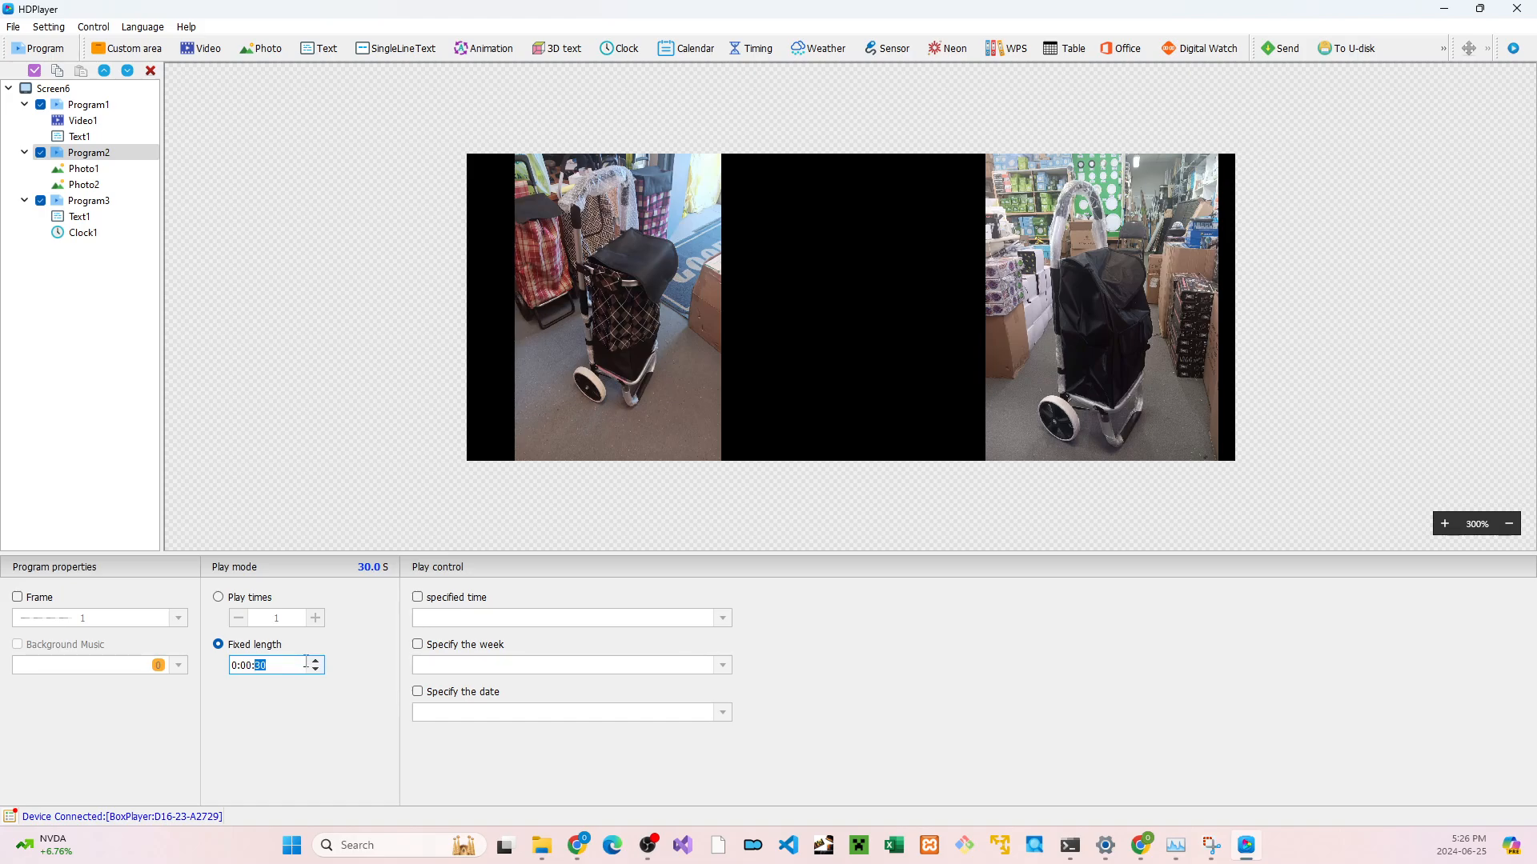
click(300, 466)
Set Program3 to play for a fixed length of 10 seconds
click(88, 201)
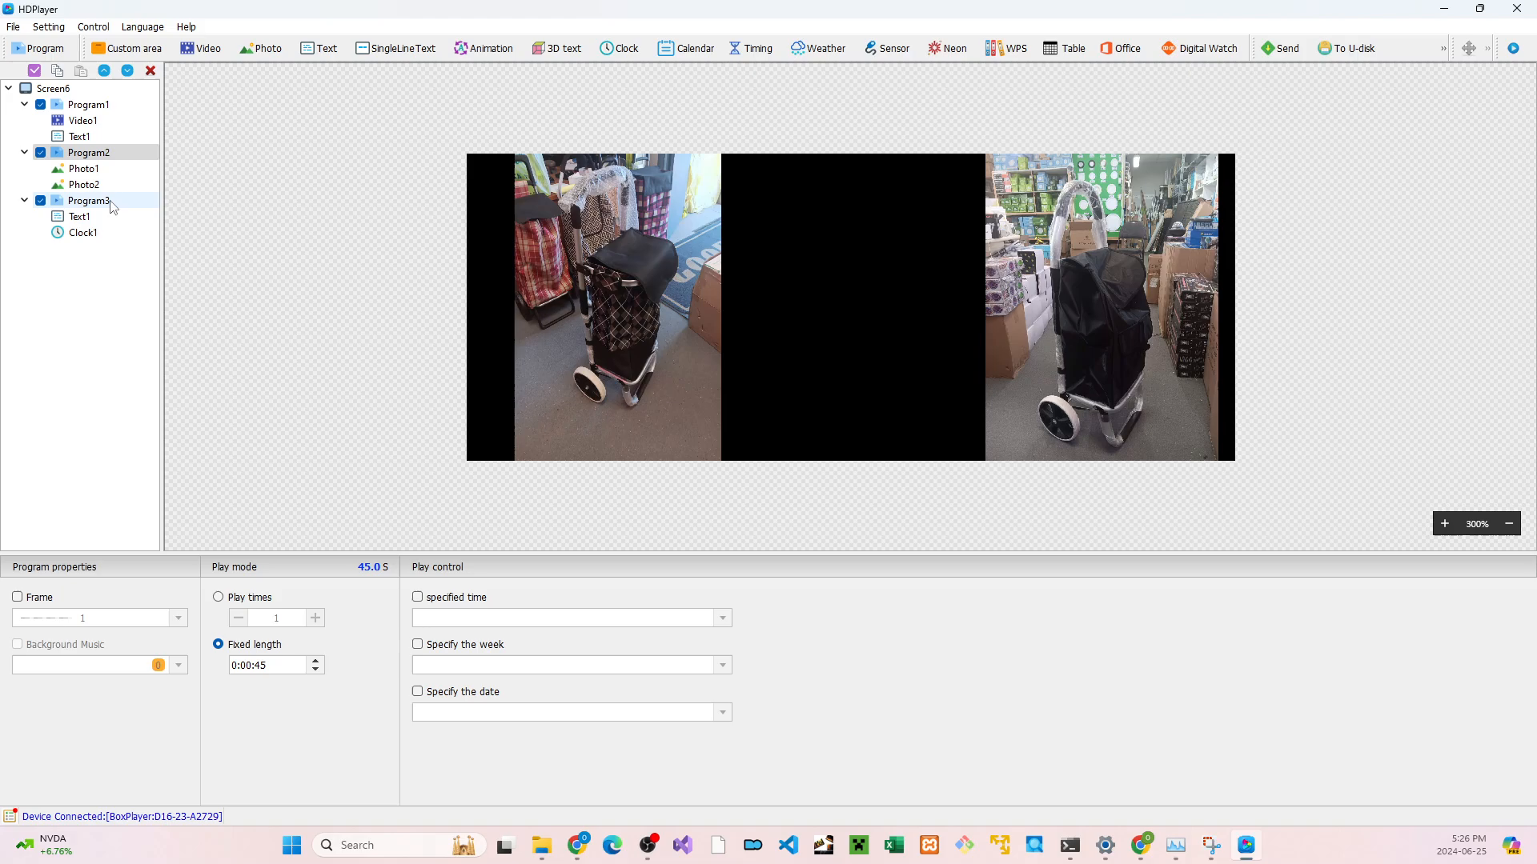
click(253, 645)
double_click(260, 669)
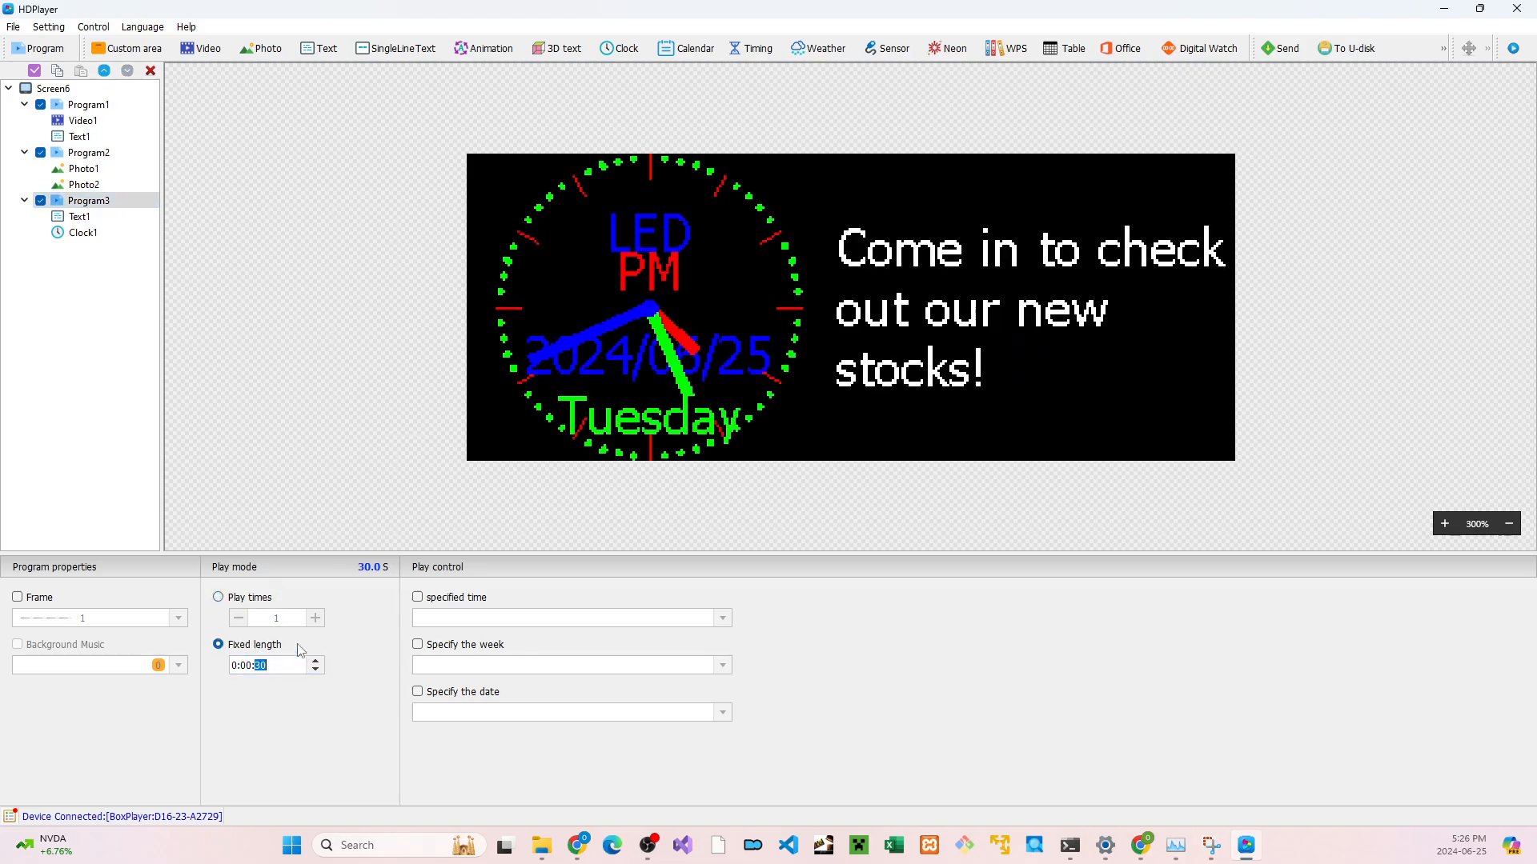
text(10)
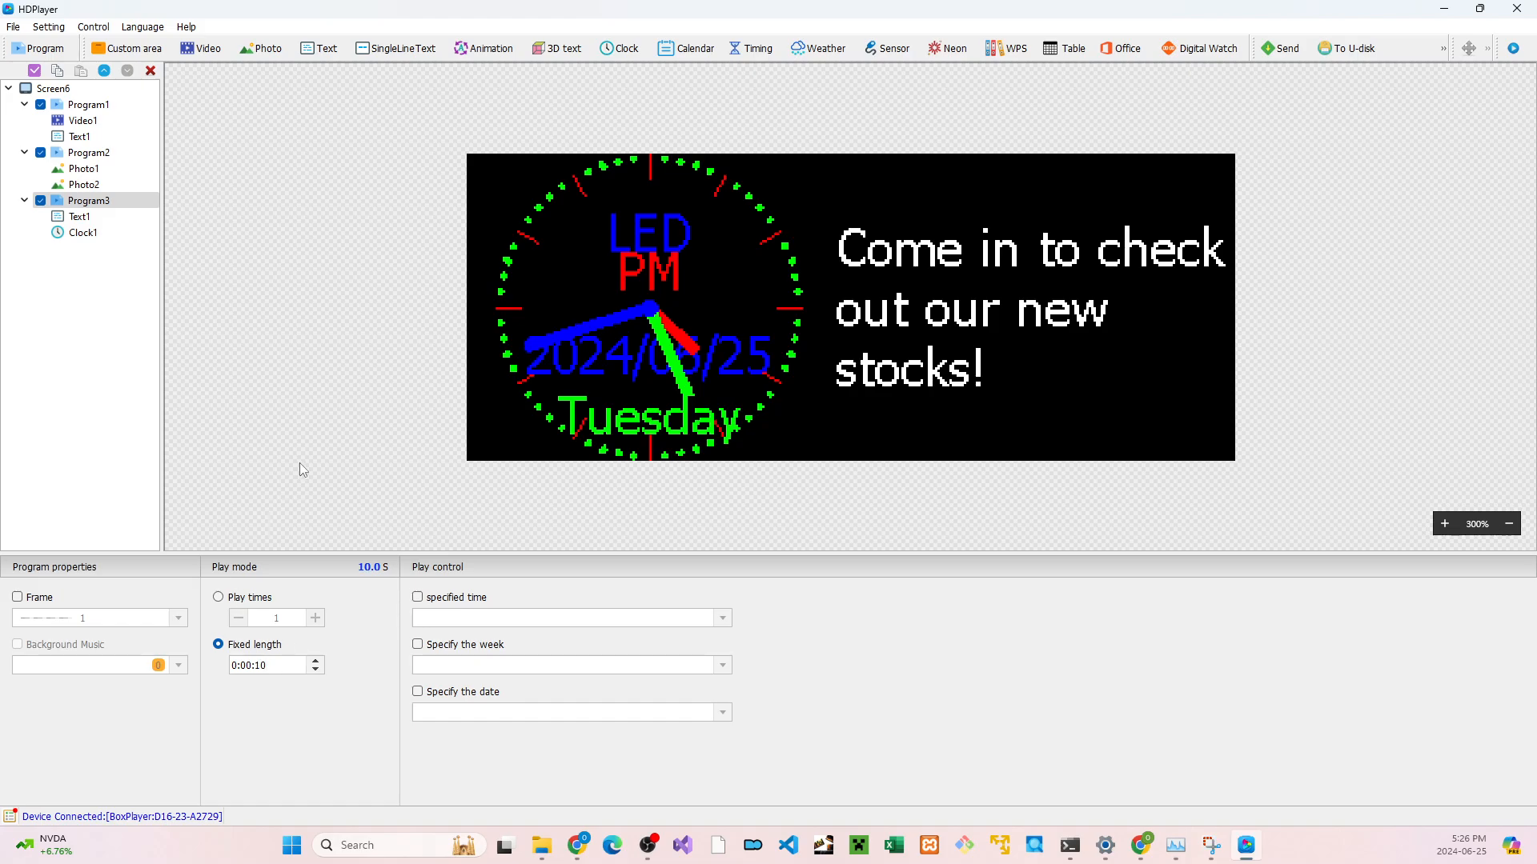
Review the three programs' play lengths, and enable the specified time for Program1 with one play period
click(118, 112)
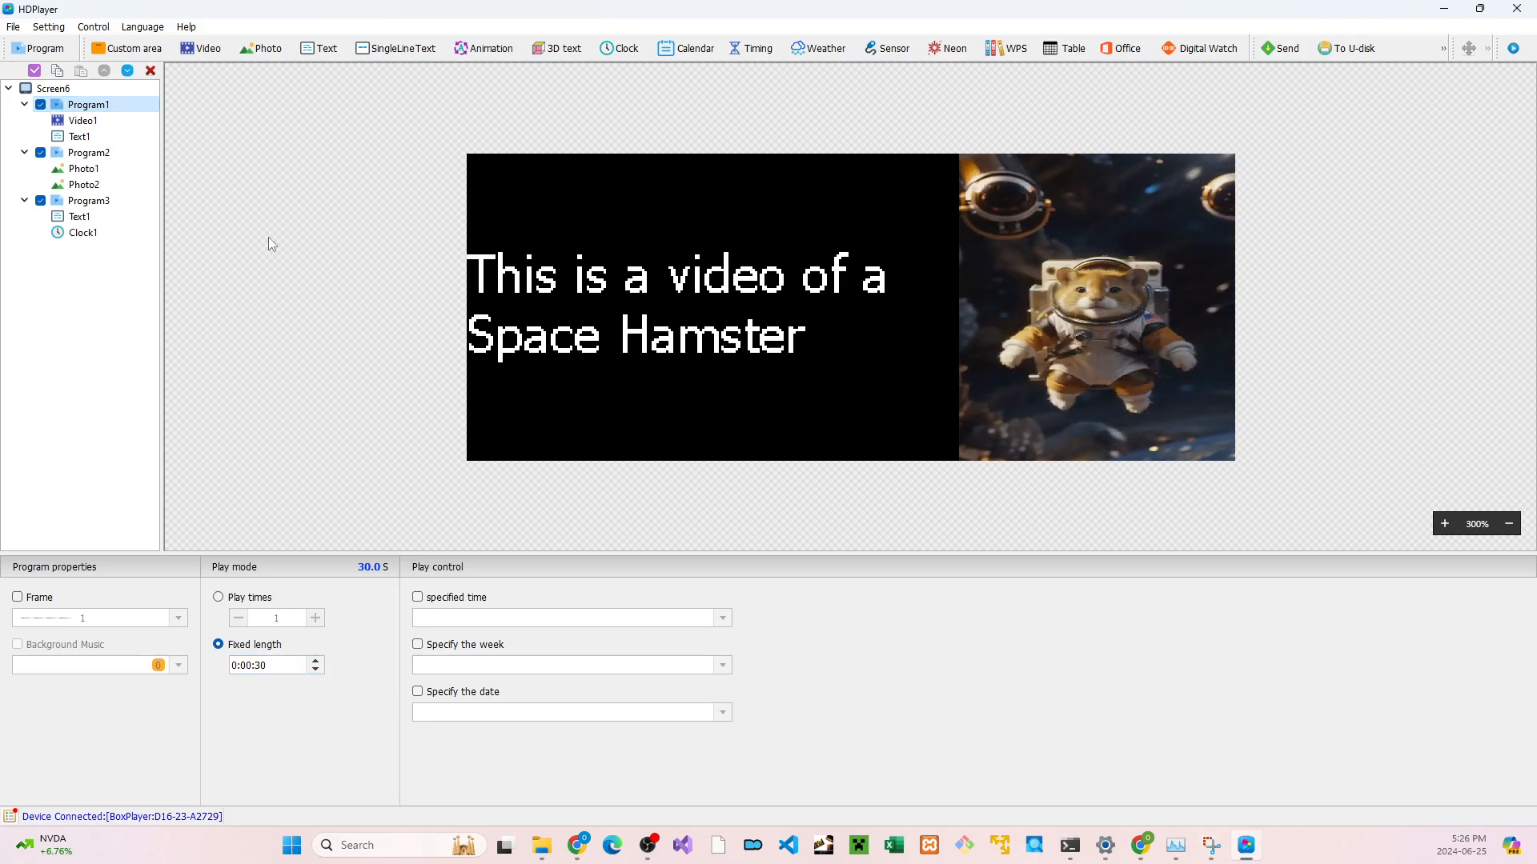
click(122, 154)
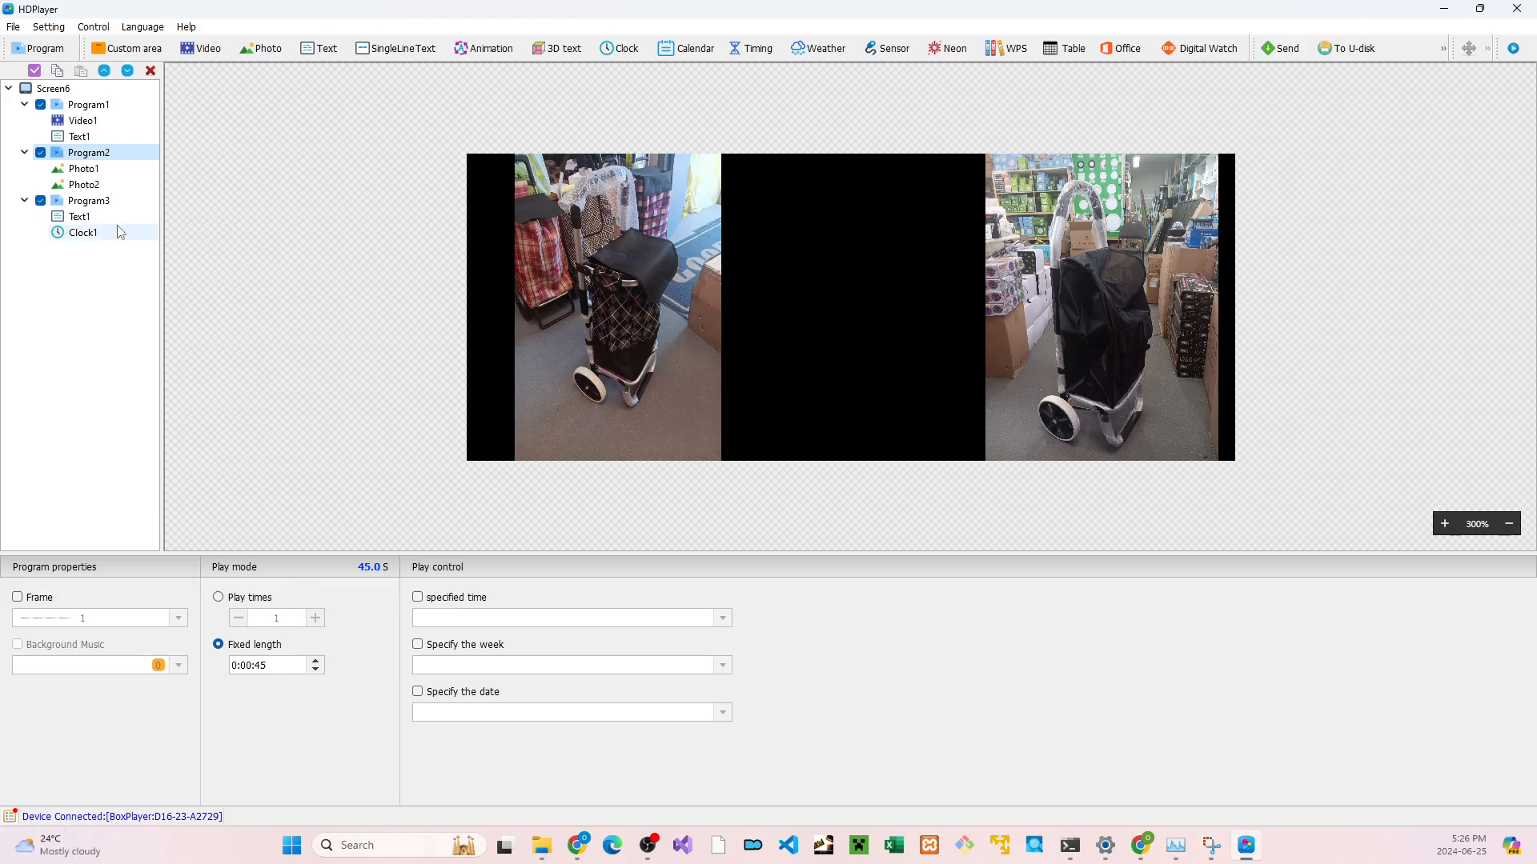
click(110, 201)
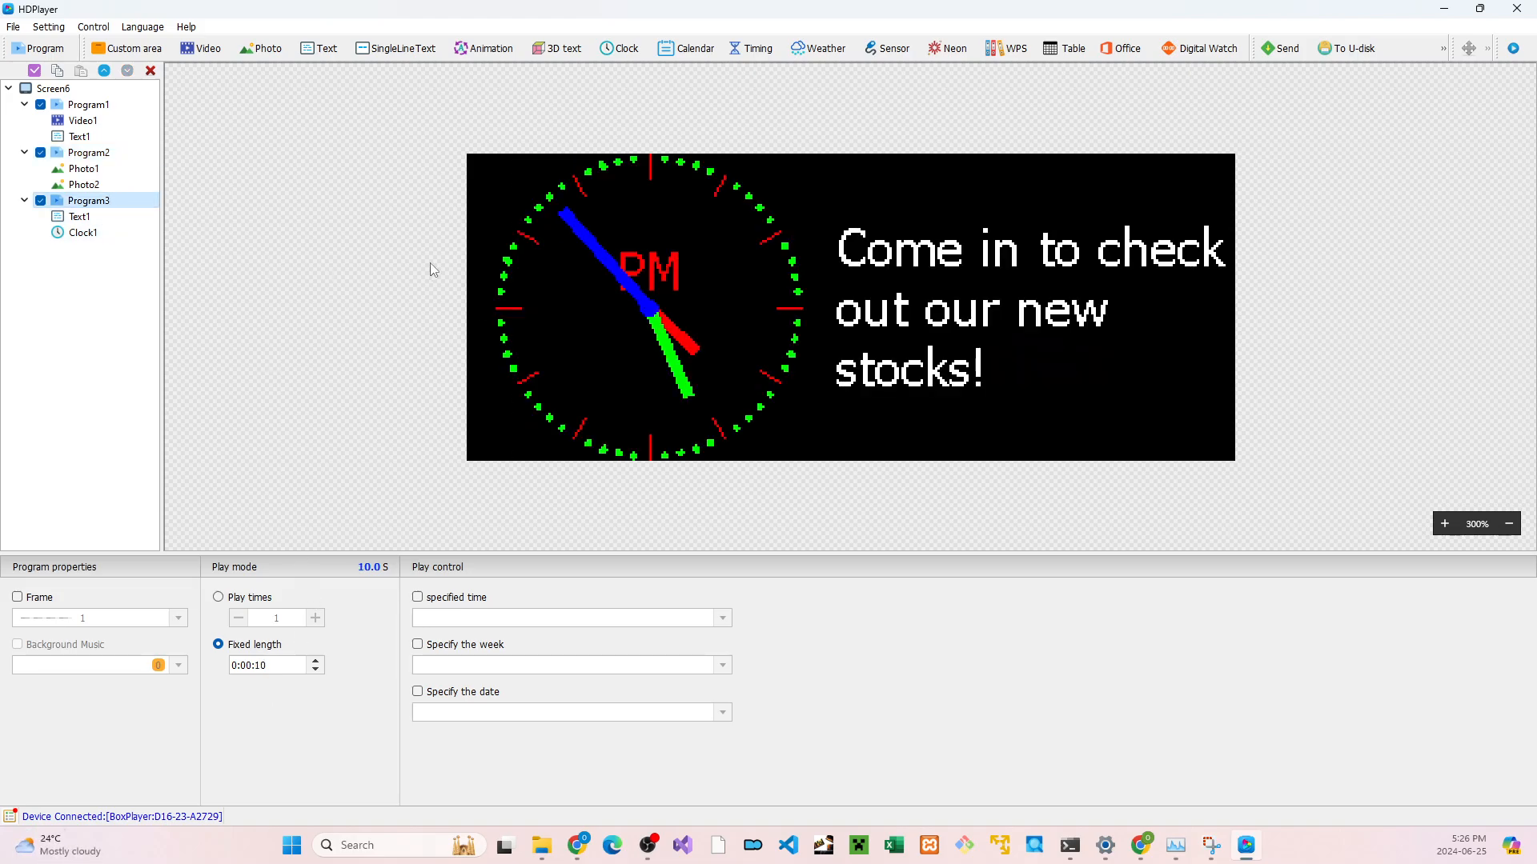
click(88, 105)
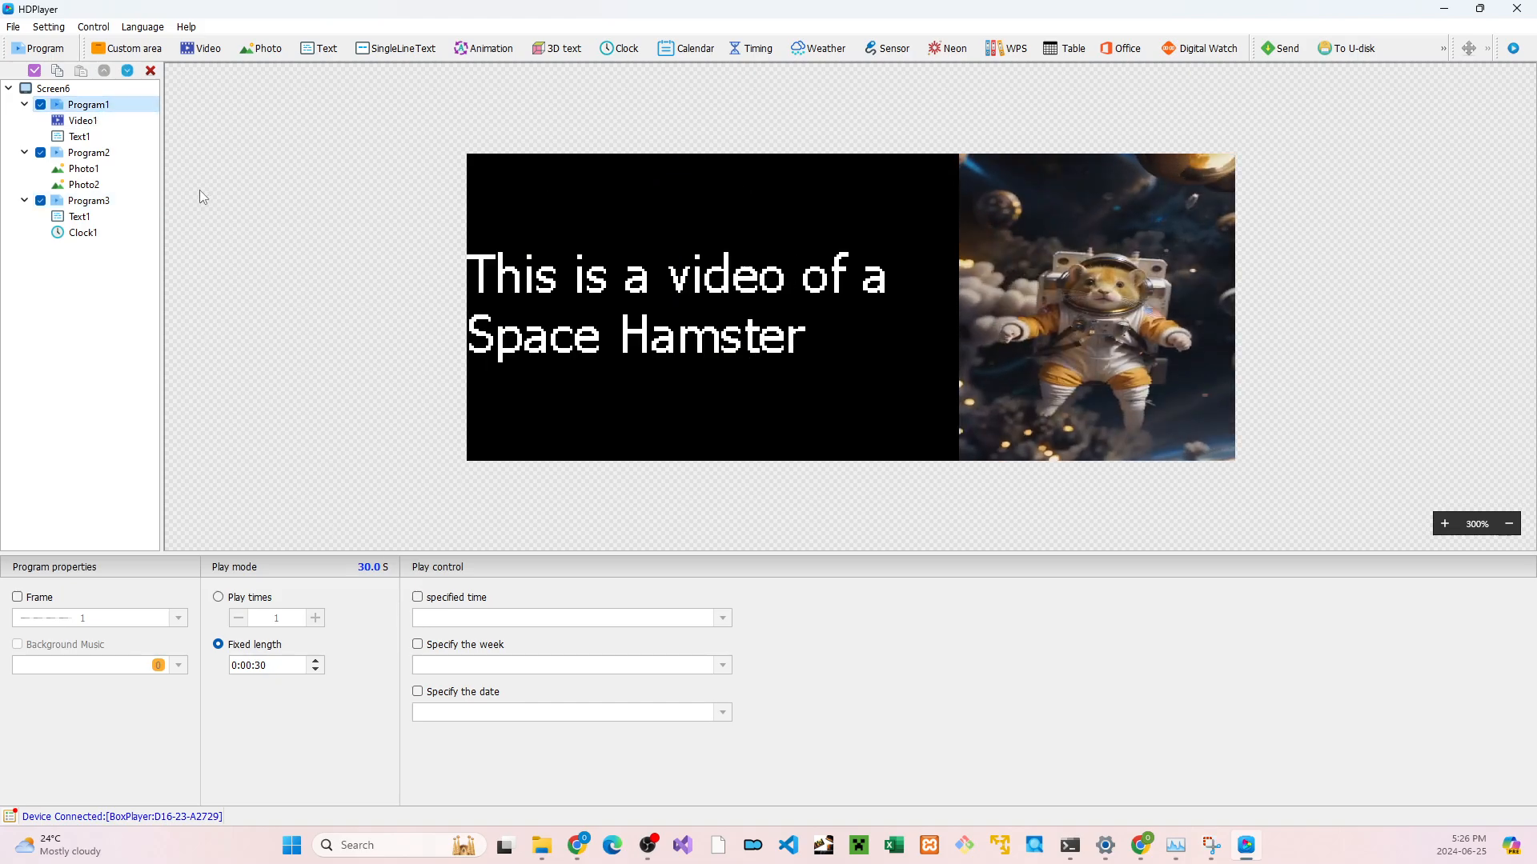
click(417, 598)
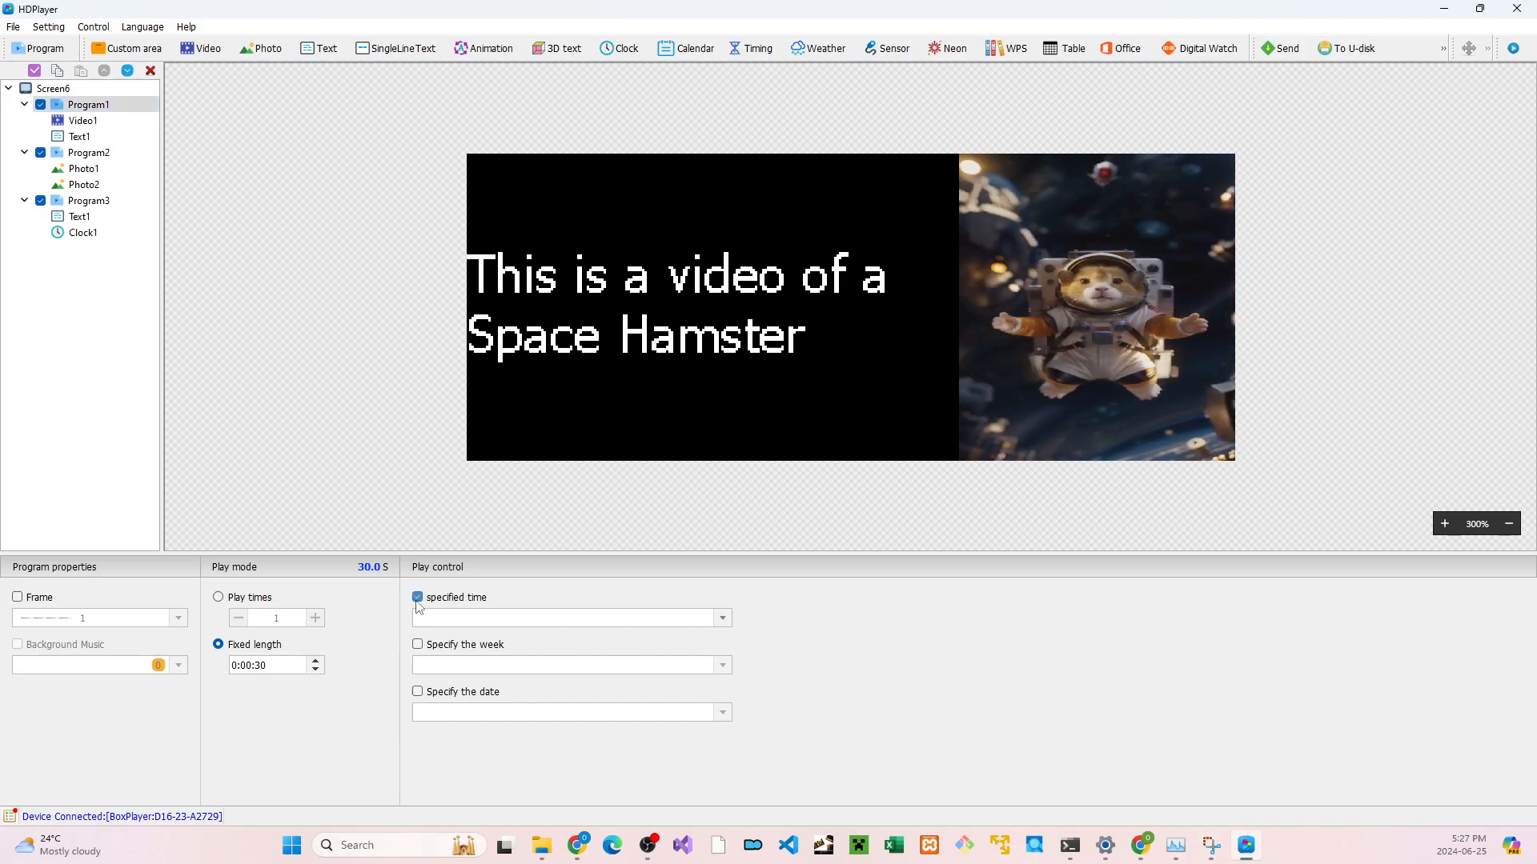
click(497, 618)
click(714, 647)
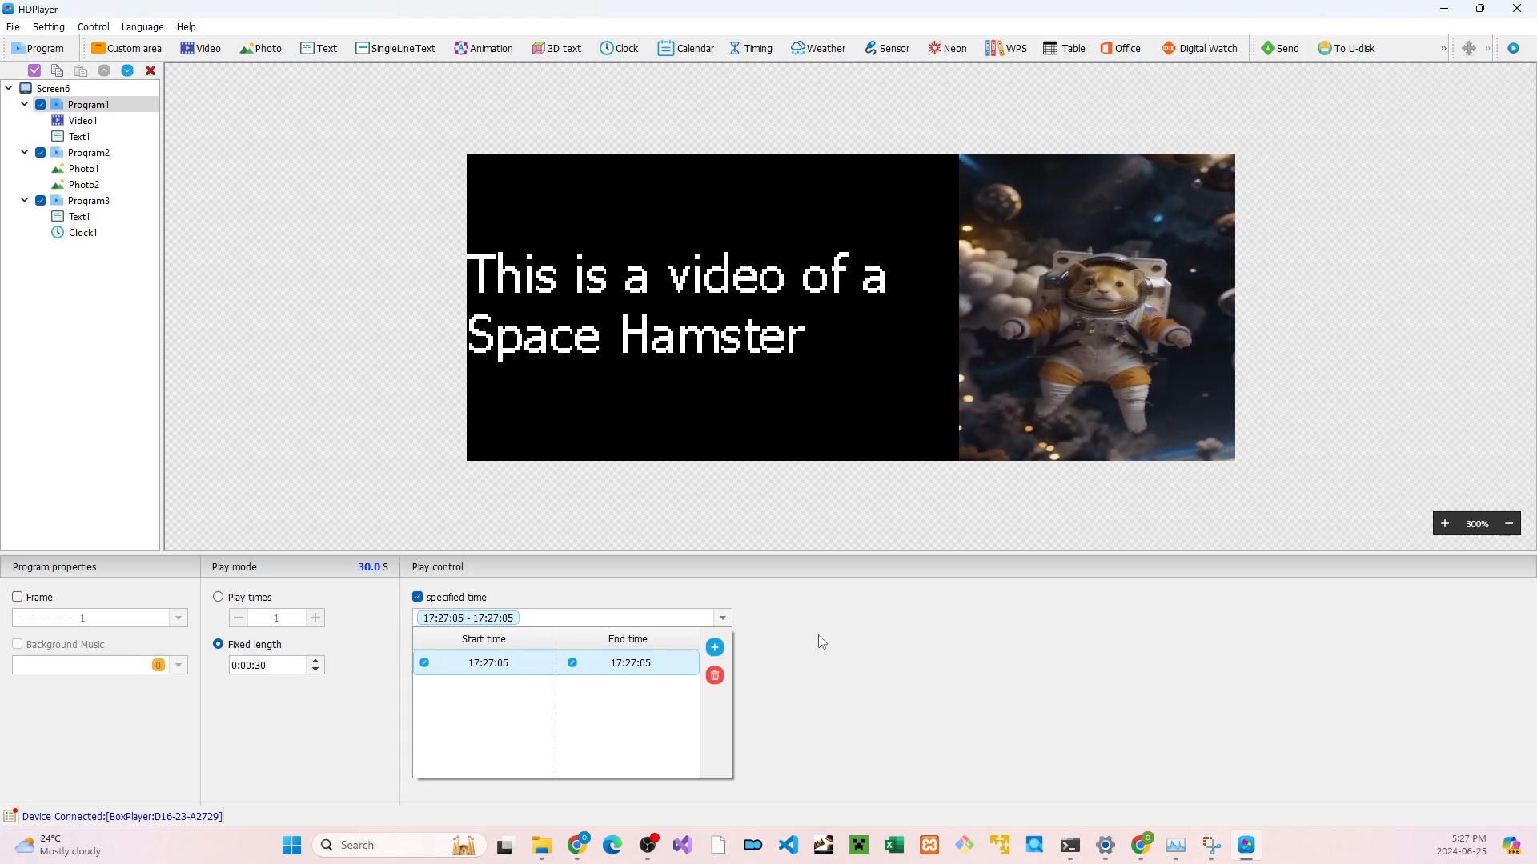
Add a second play period to Program1's specified times and open its start time for editing
click(715, 648)
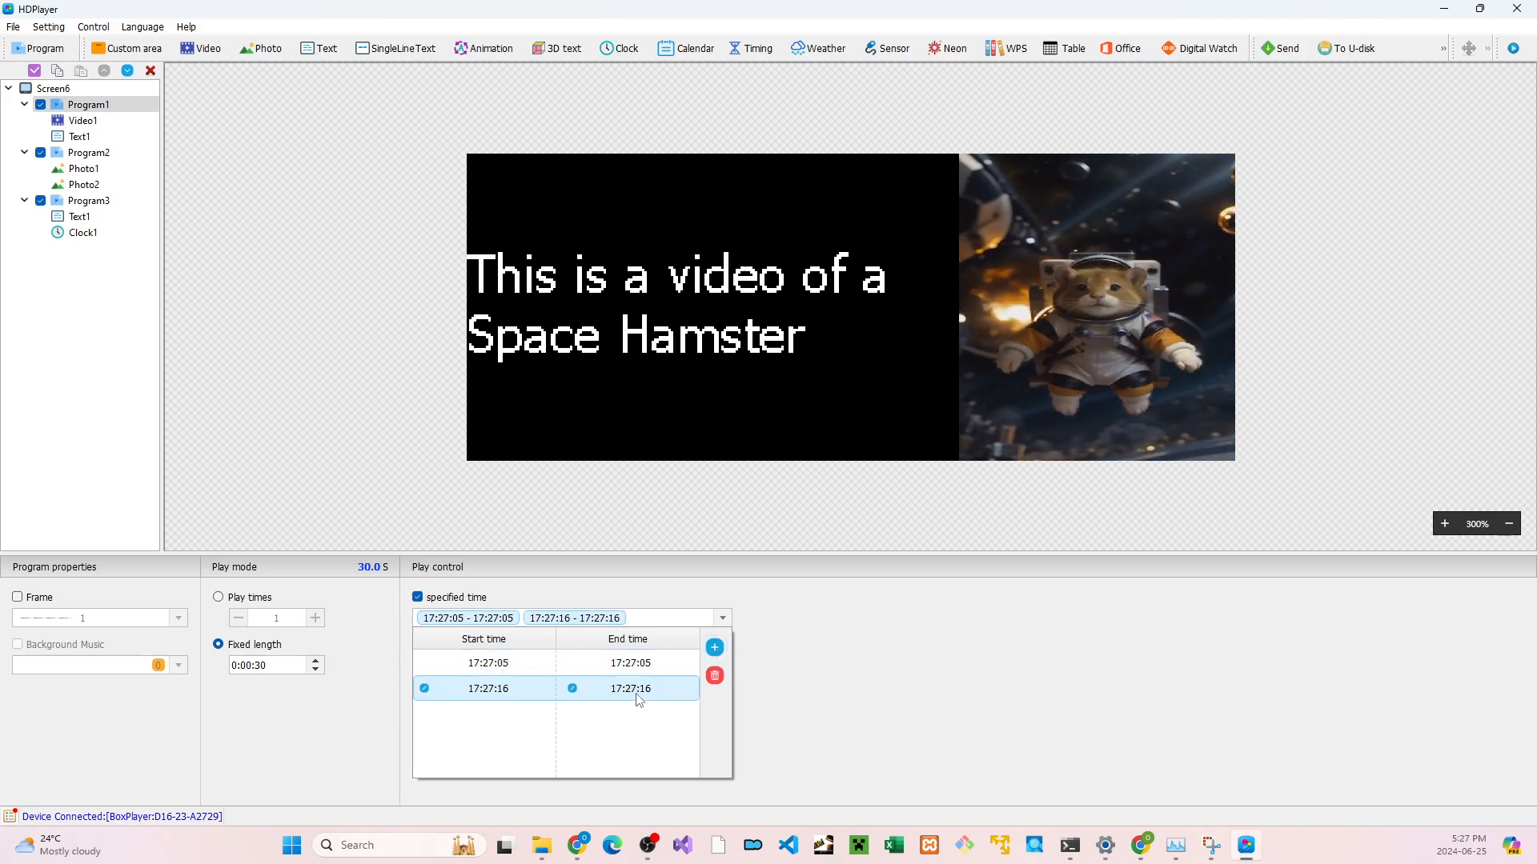
click(424, 689)
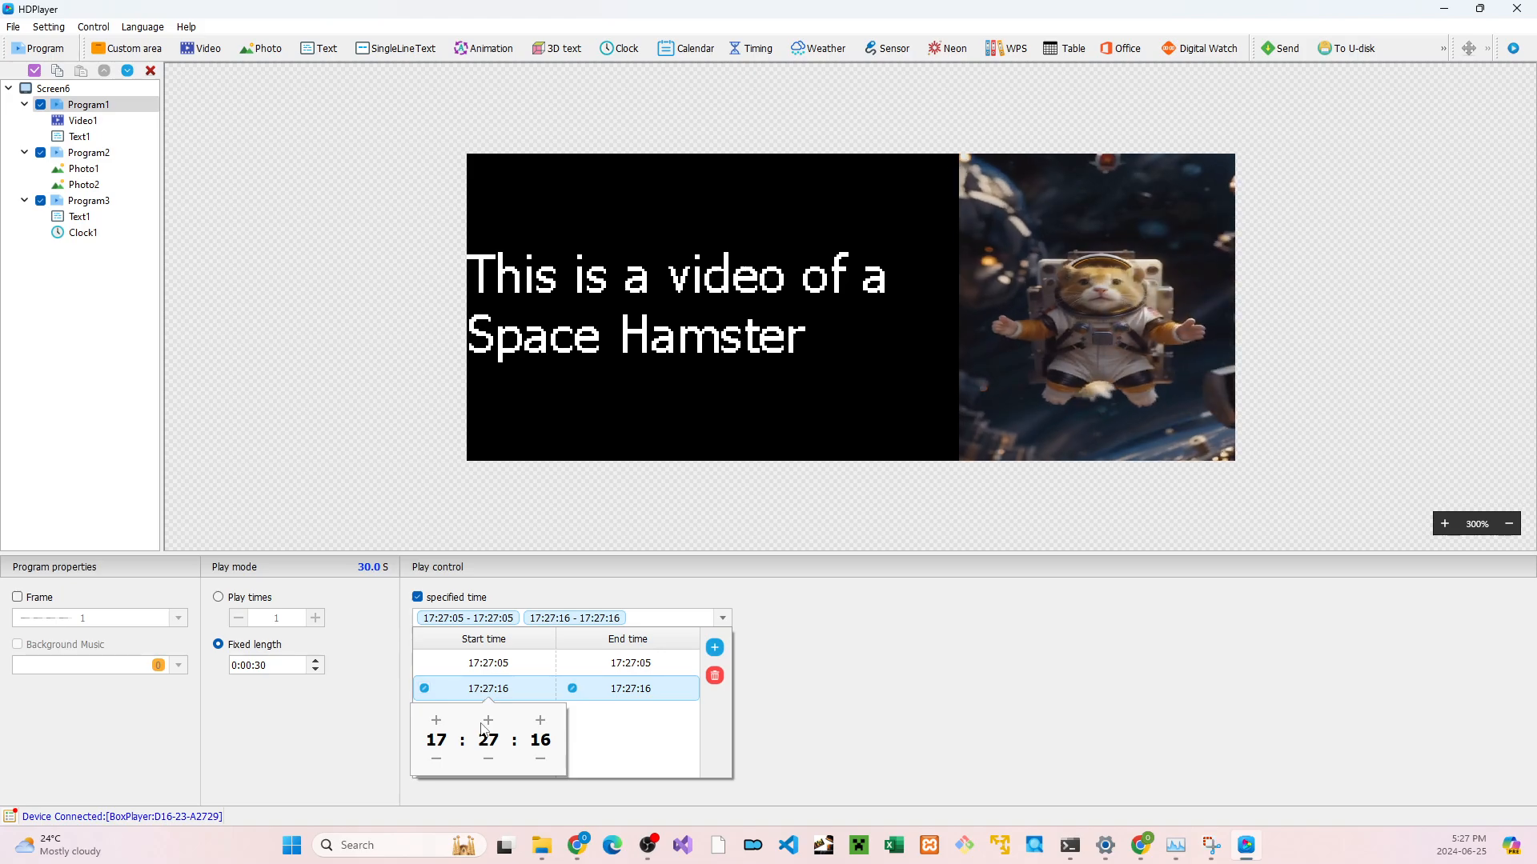
click(686, 699)
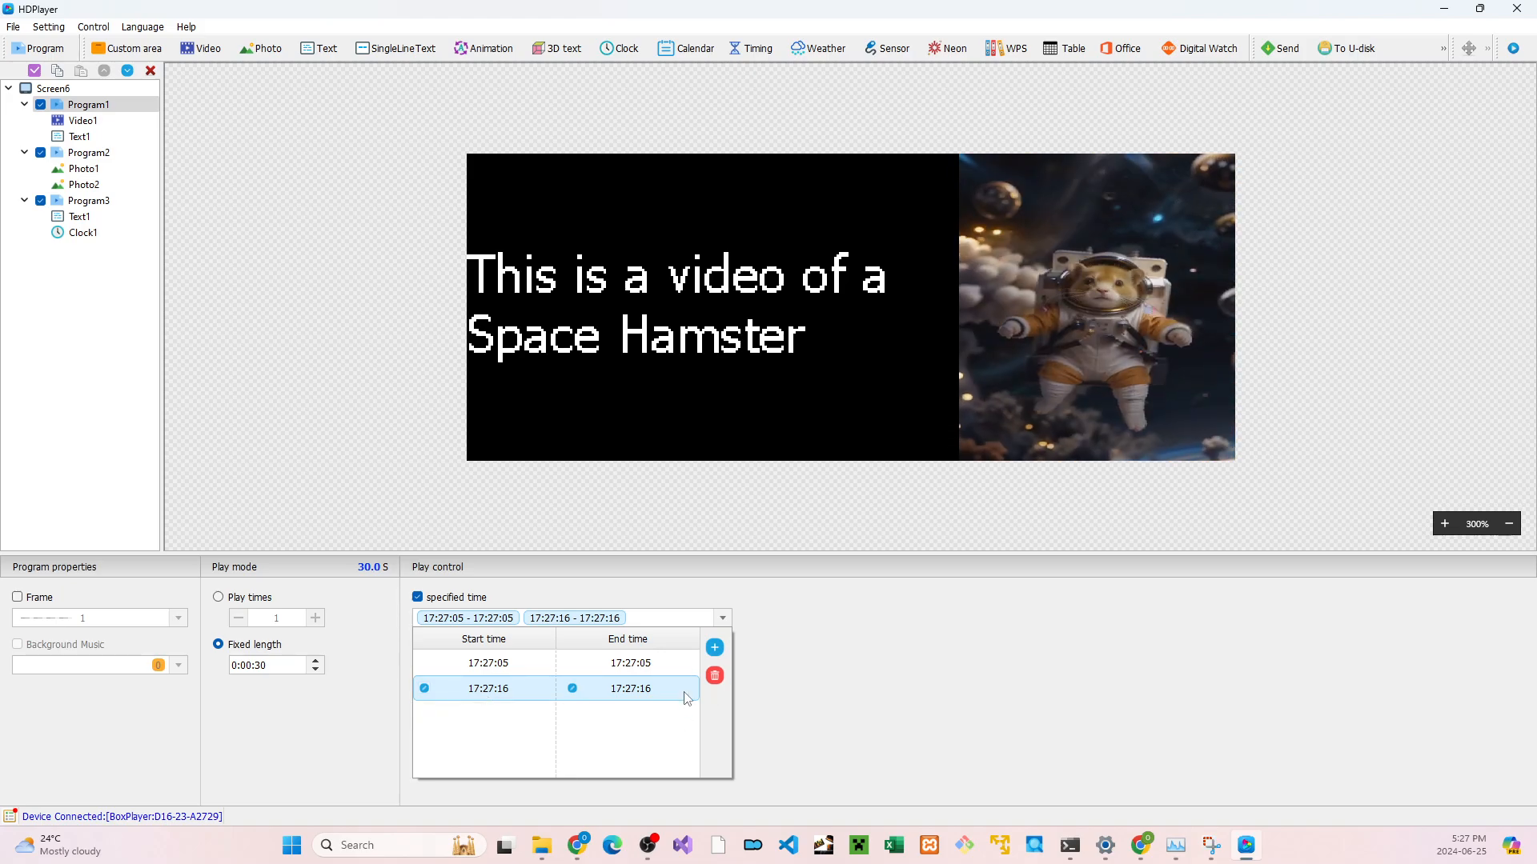
Set the end time of Program1's first play period to 18:28:06
click(574, 666)
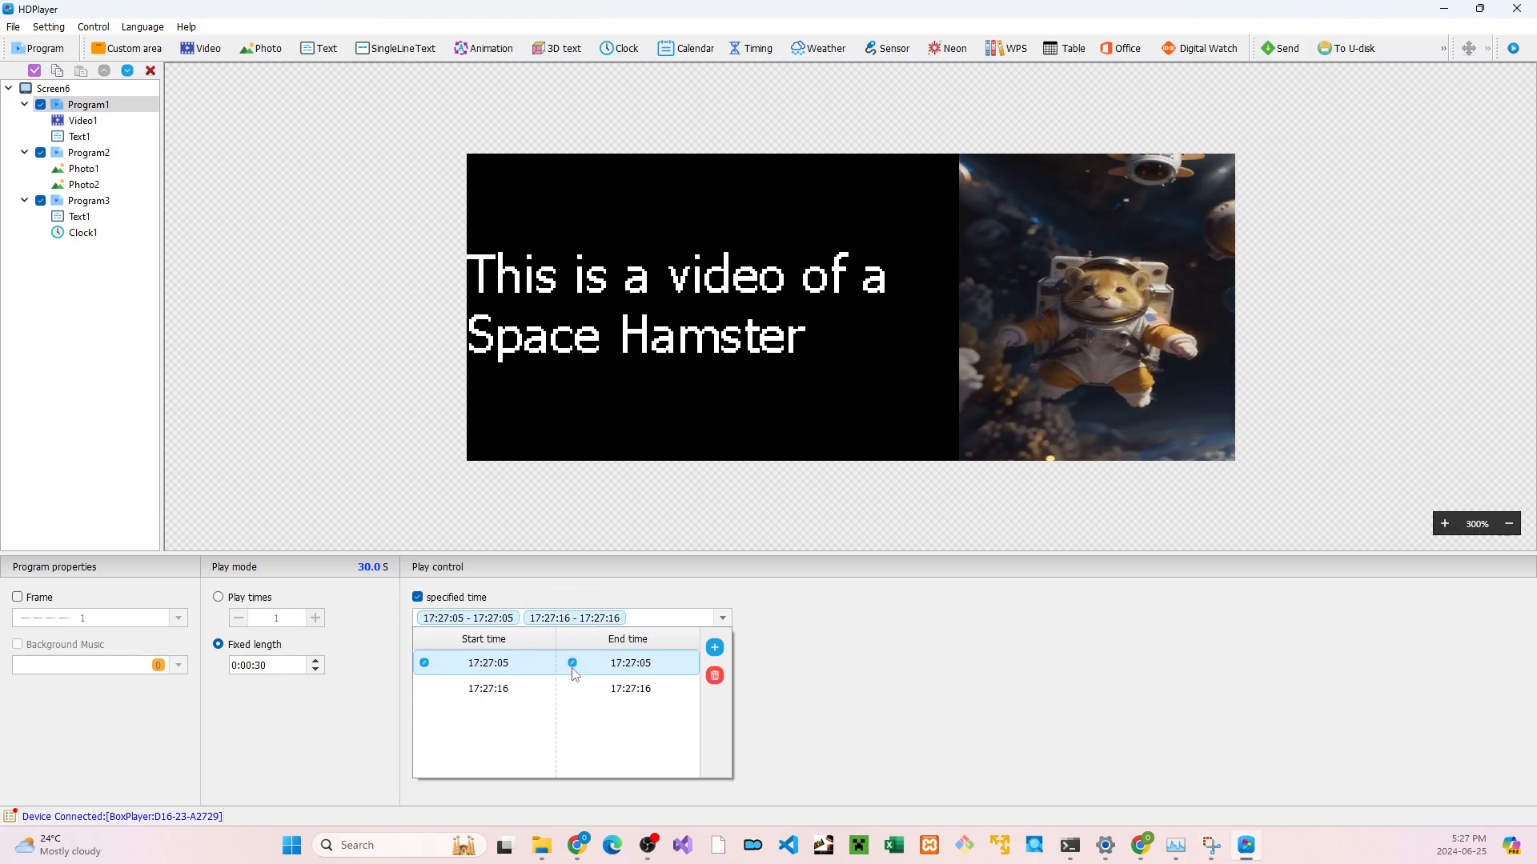
click(574, 664)
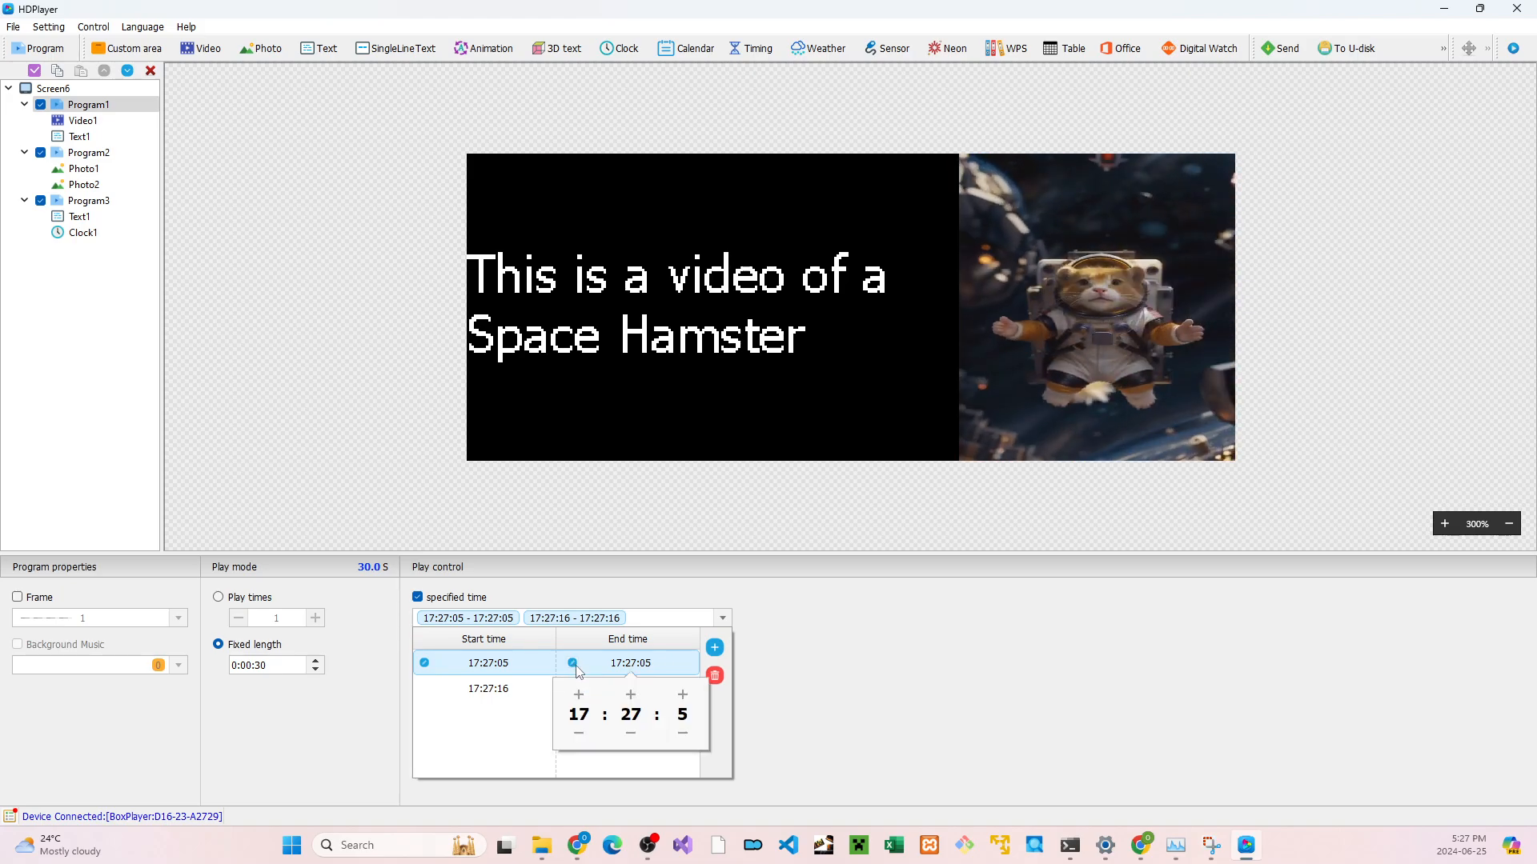
click(578, 695)
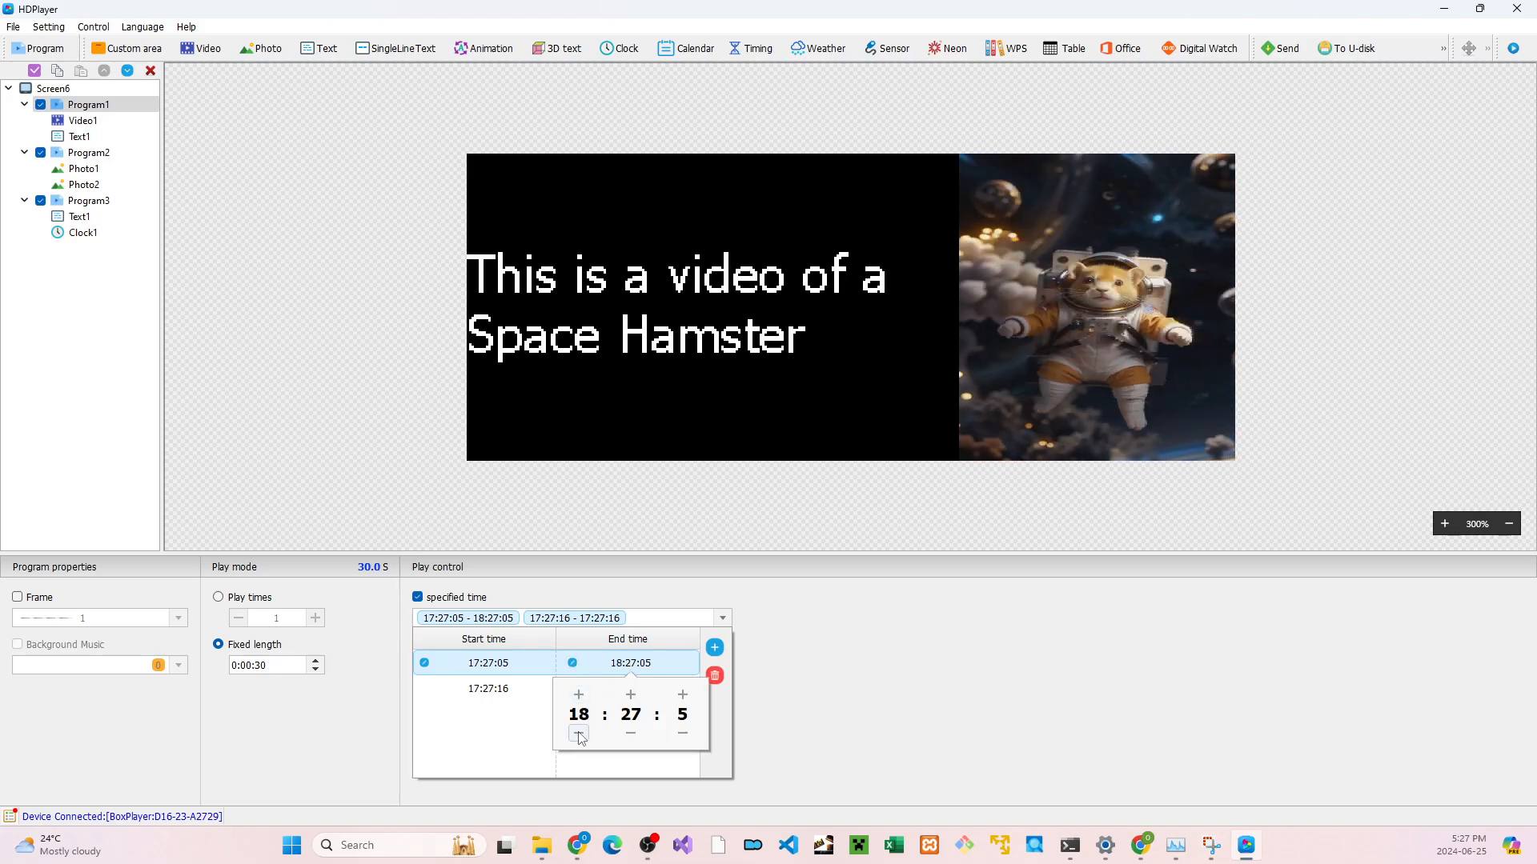
click(579, 733)
click(579, 695)
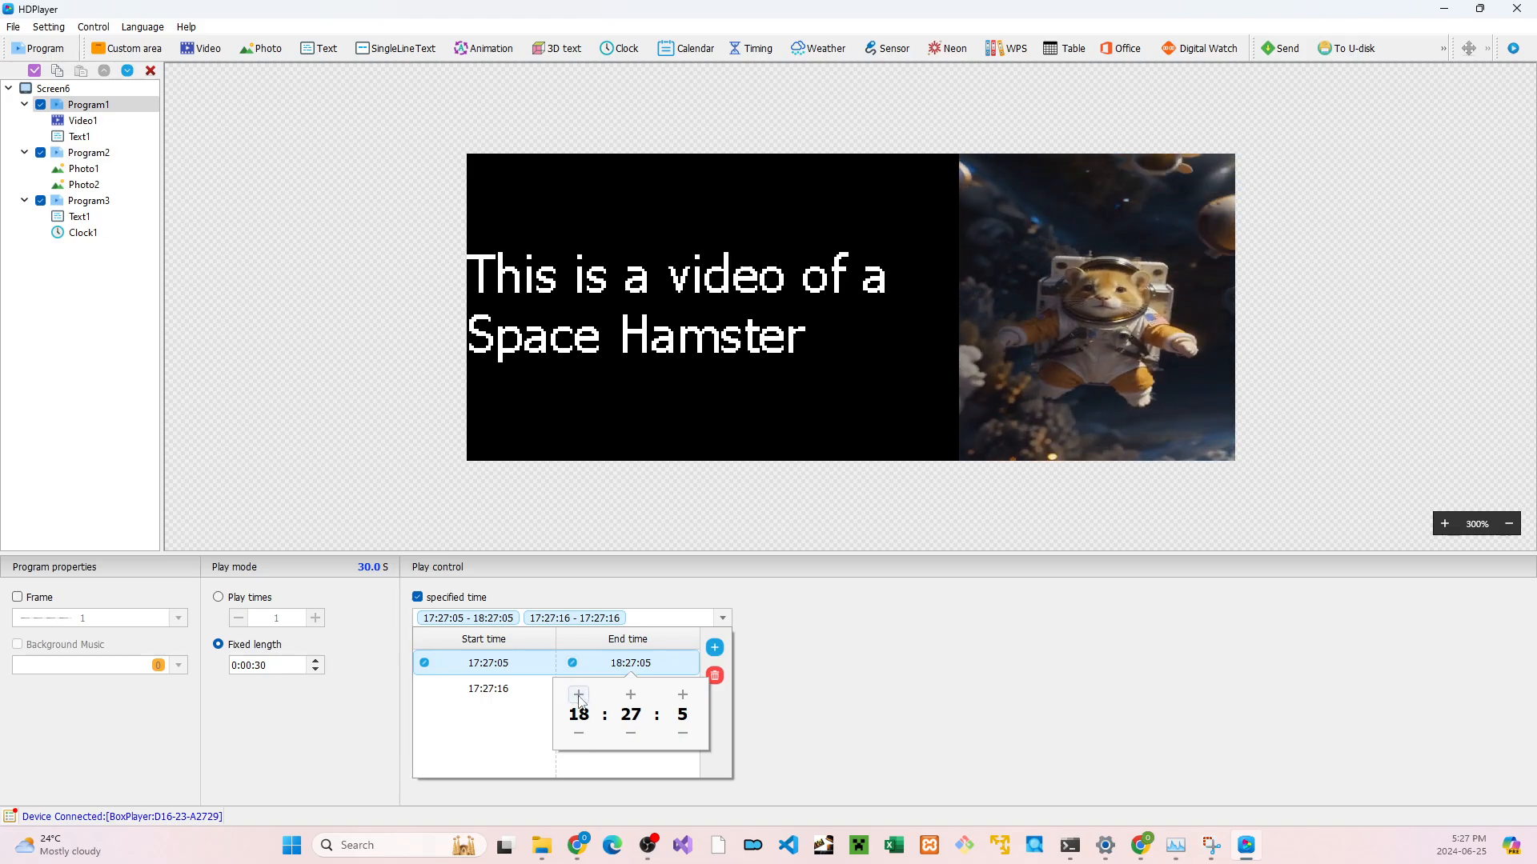
click(631, 694)
click(683, 695)
click(736, 671)
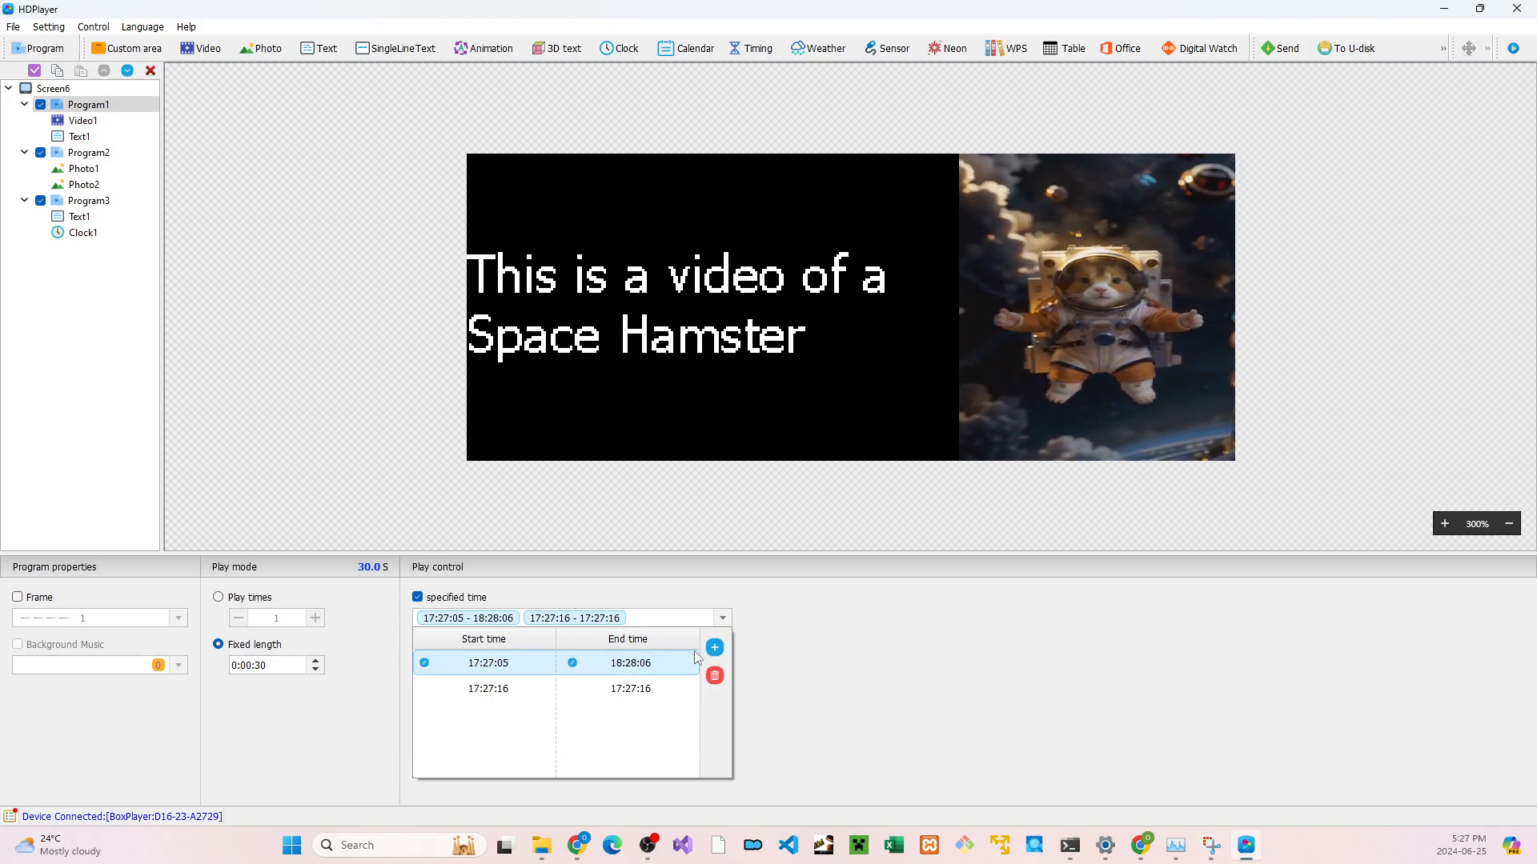
Delete the second play period from Program1's specified times and close the list
click(653, 690)
click(715, 675)
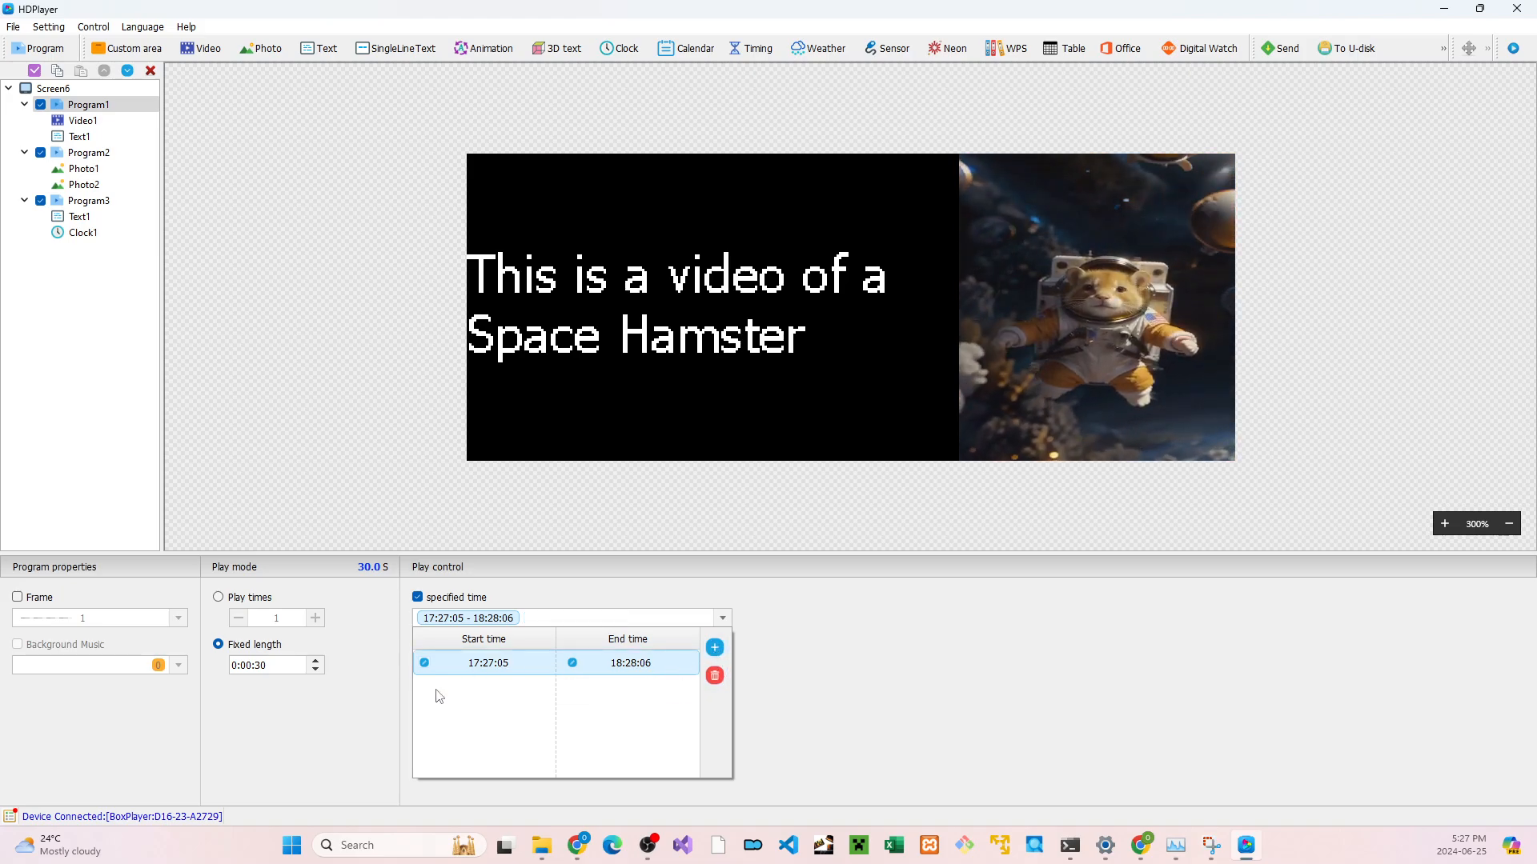
click(496, 693)
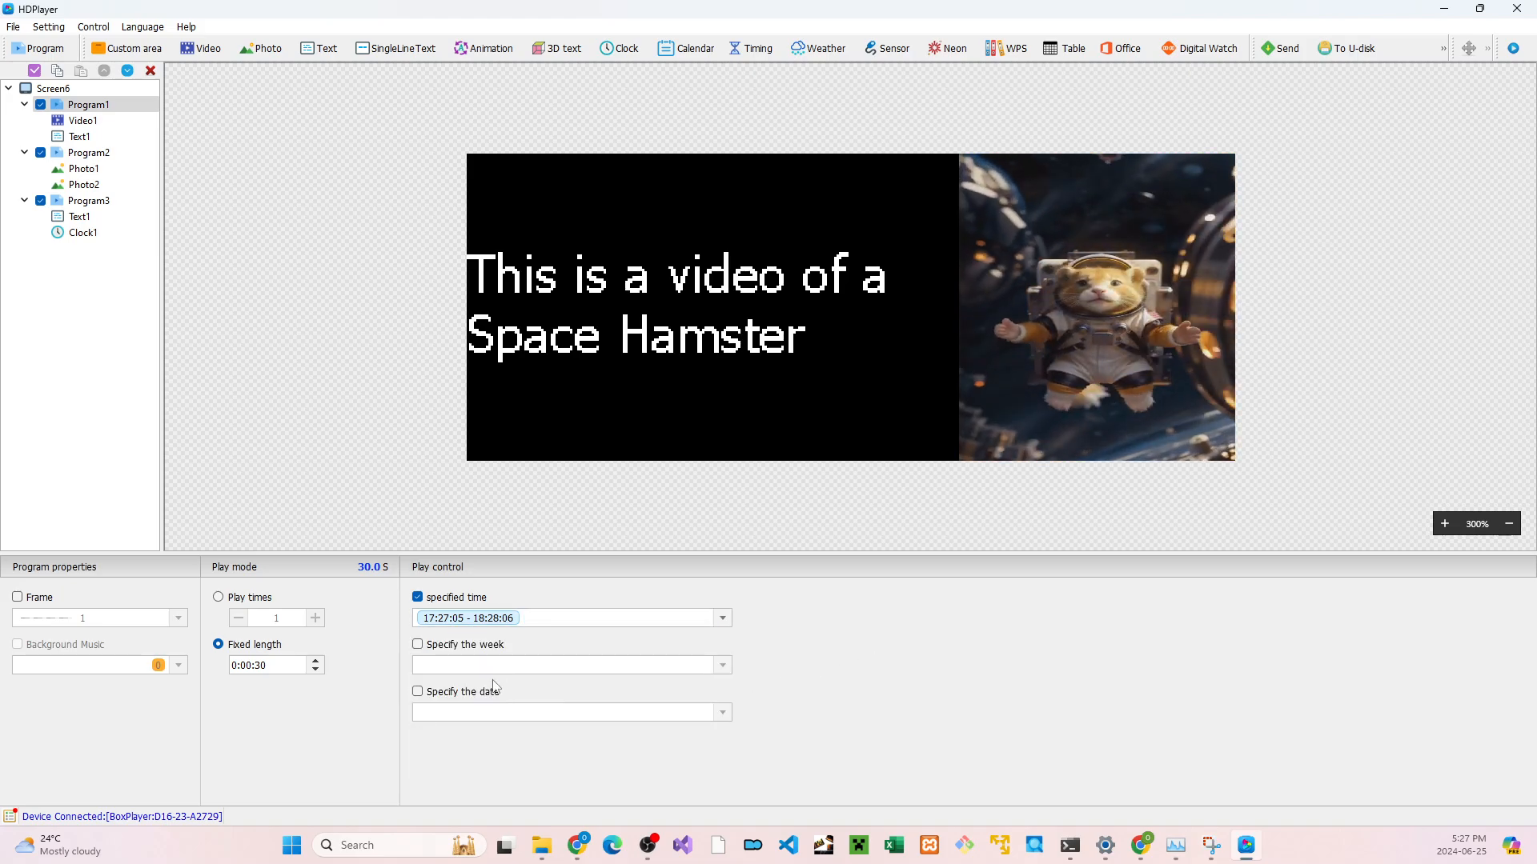
Limit Program1 to specified weekdays, choosing Monday, Tuesday, Wednesday, Thursday and Friday
click(441, 667)
click(484, 596)
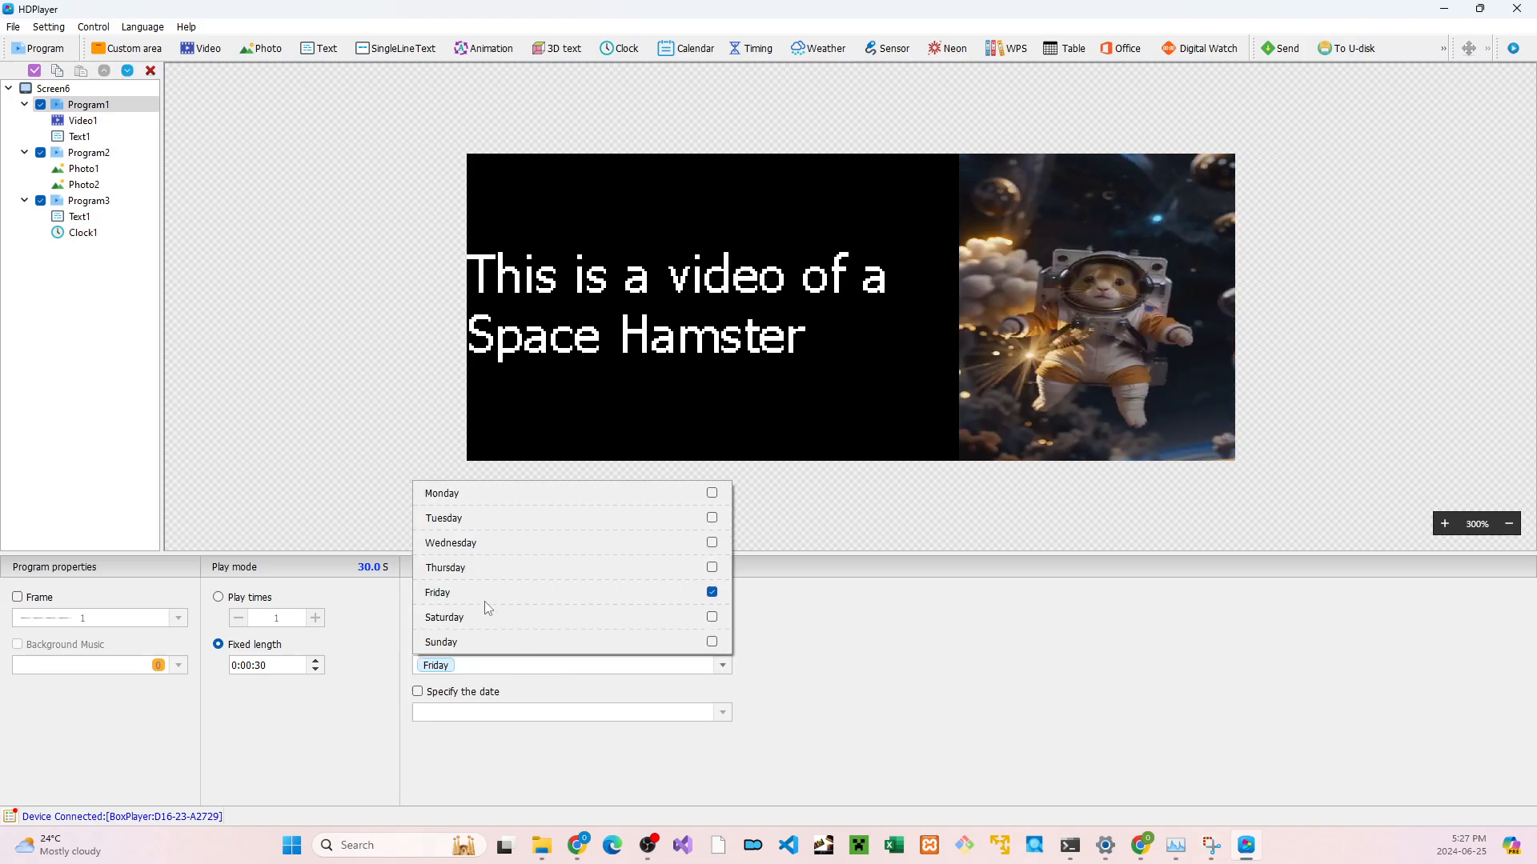
click(524, 570)
click(555, 547)
click(534, 522)
click(560, 494)
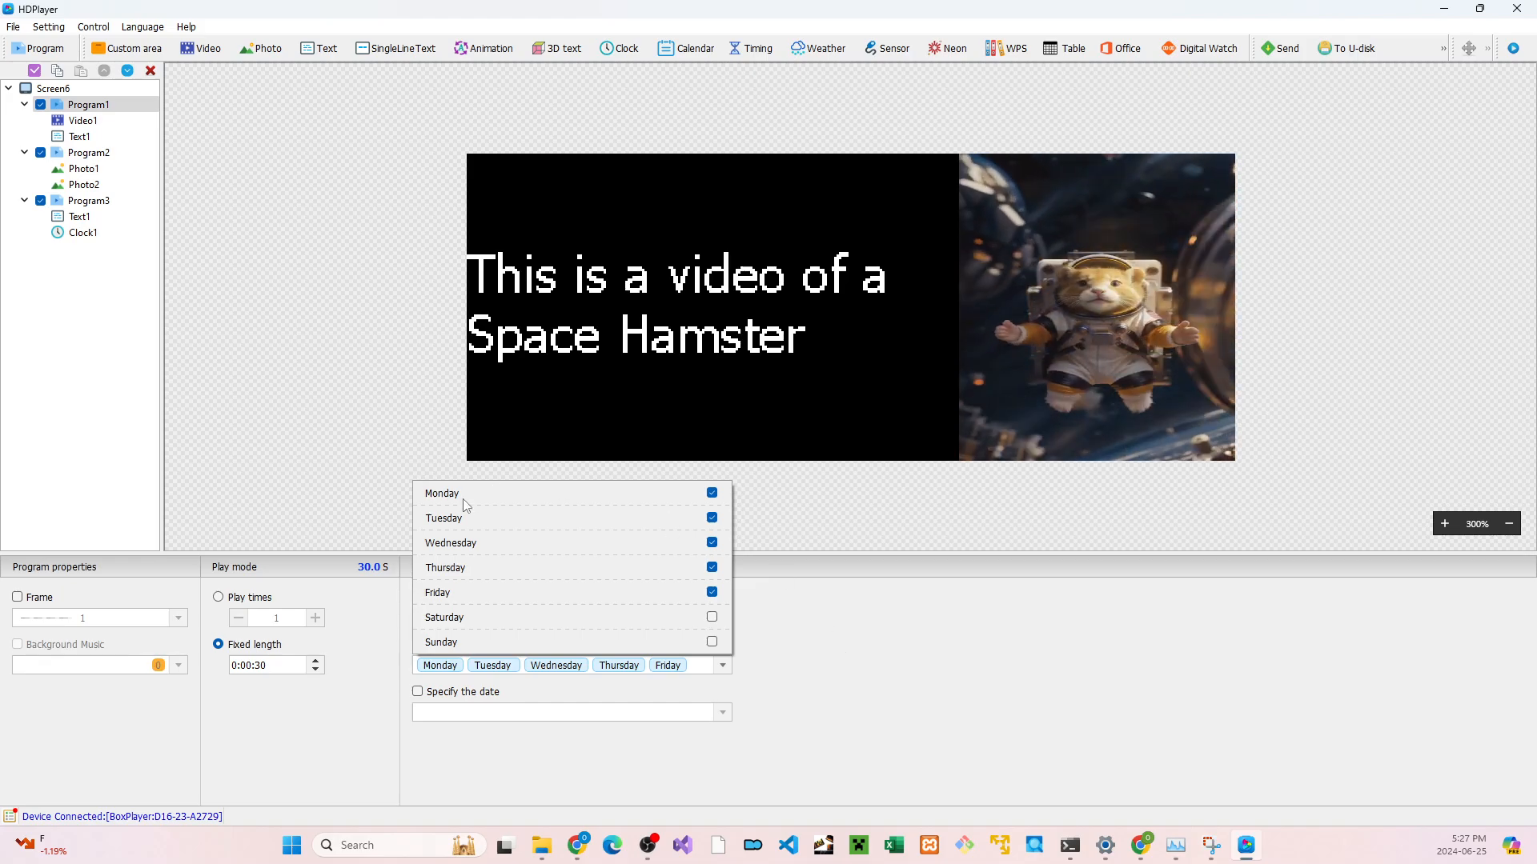
click(849, 769)
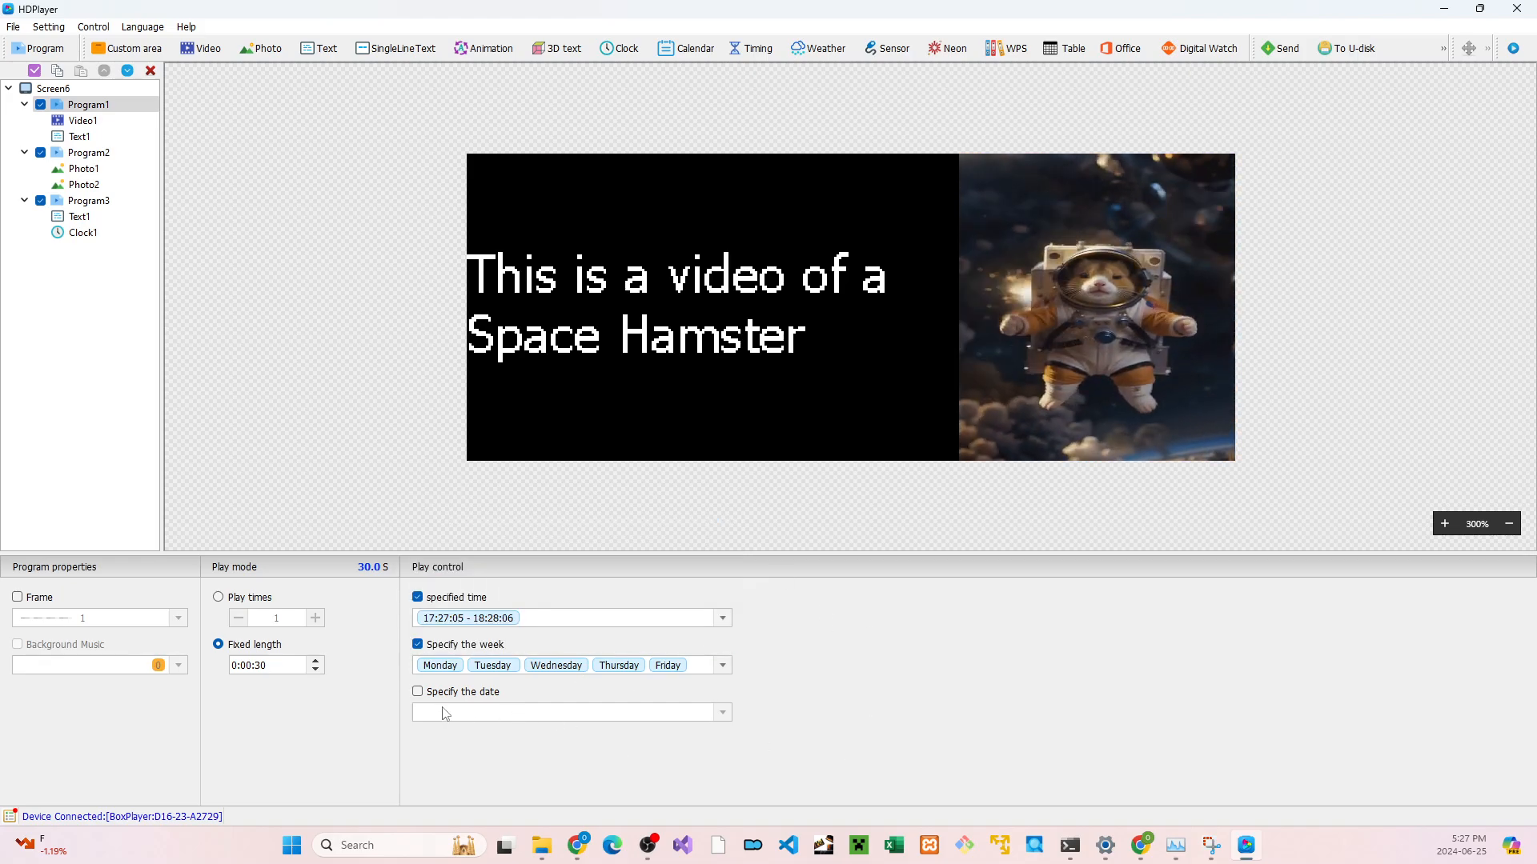
Enable the date restriction for Program1 and add a date range
click(417, 691)
click(486, 714)
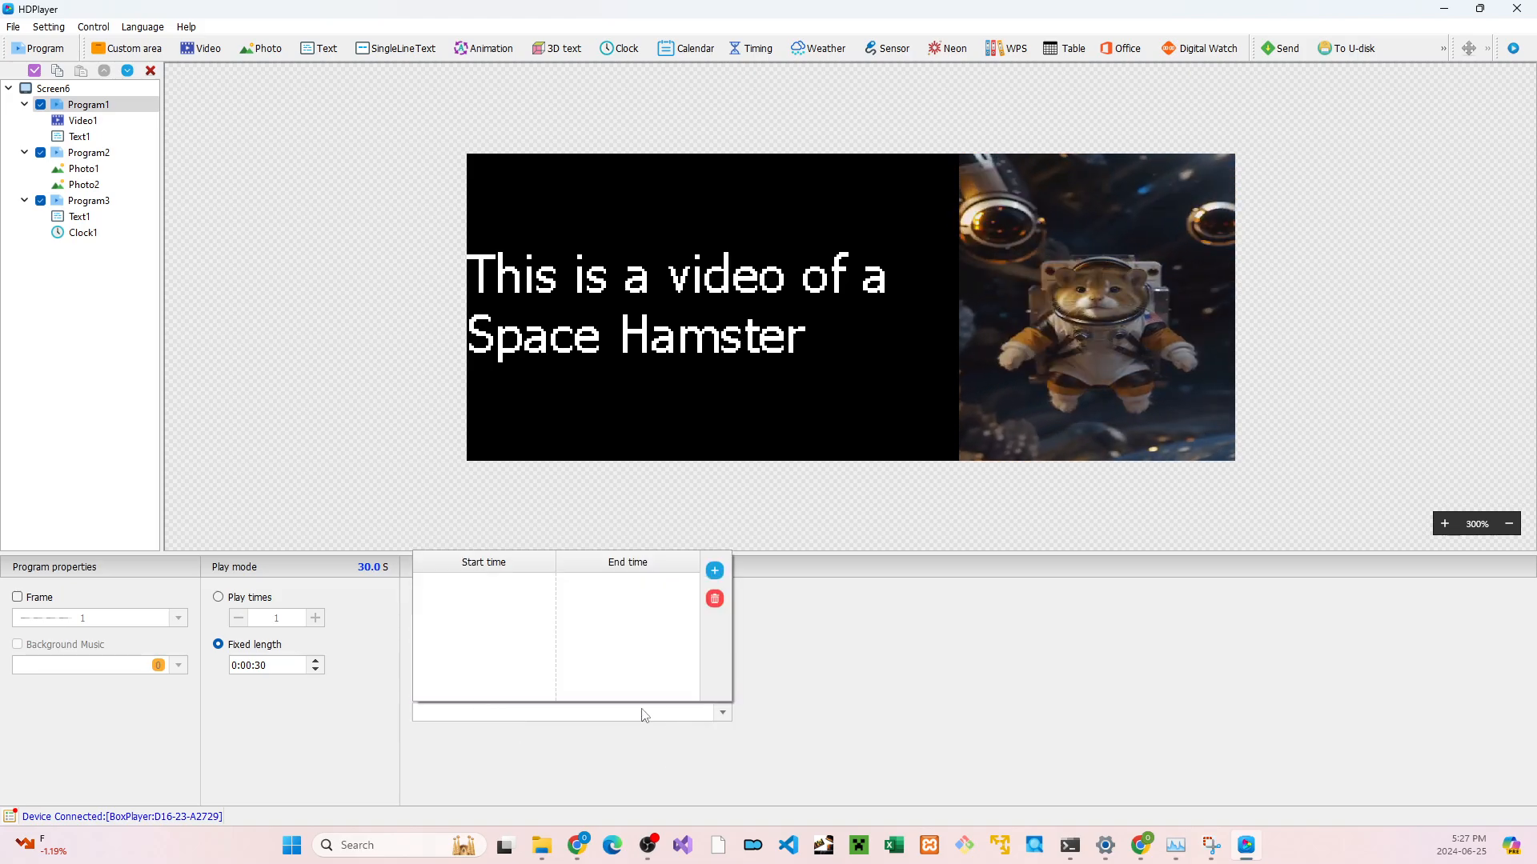
click(714, 570)
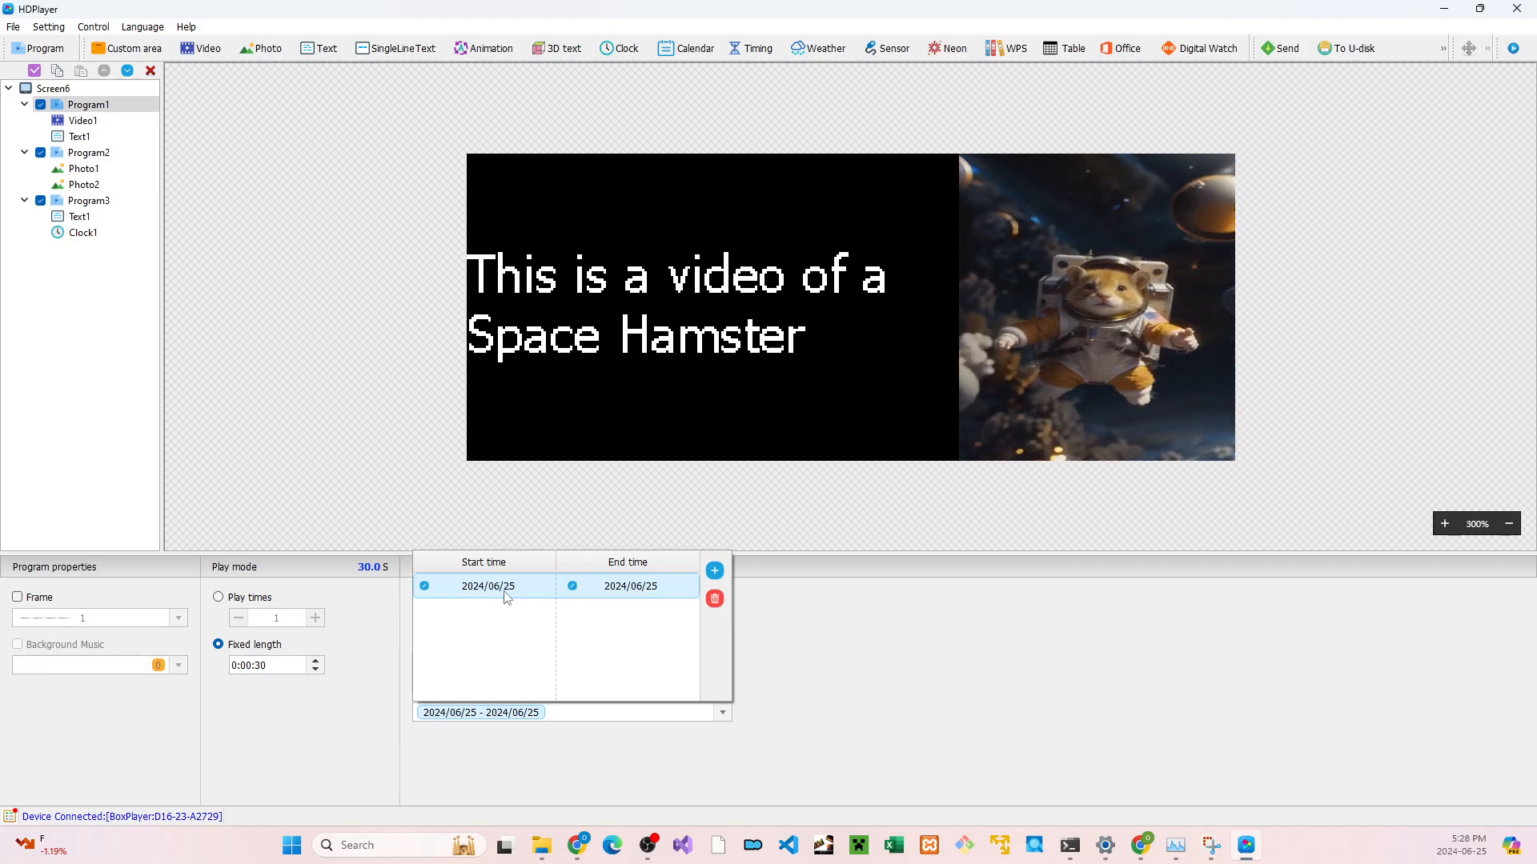
Set the start of Program1's date range to 2024/06/01
click(425, 587)
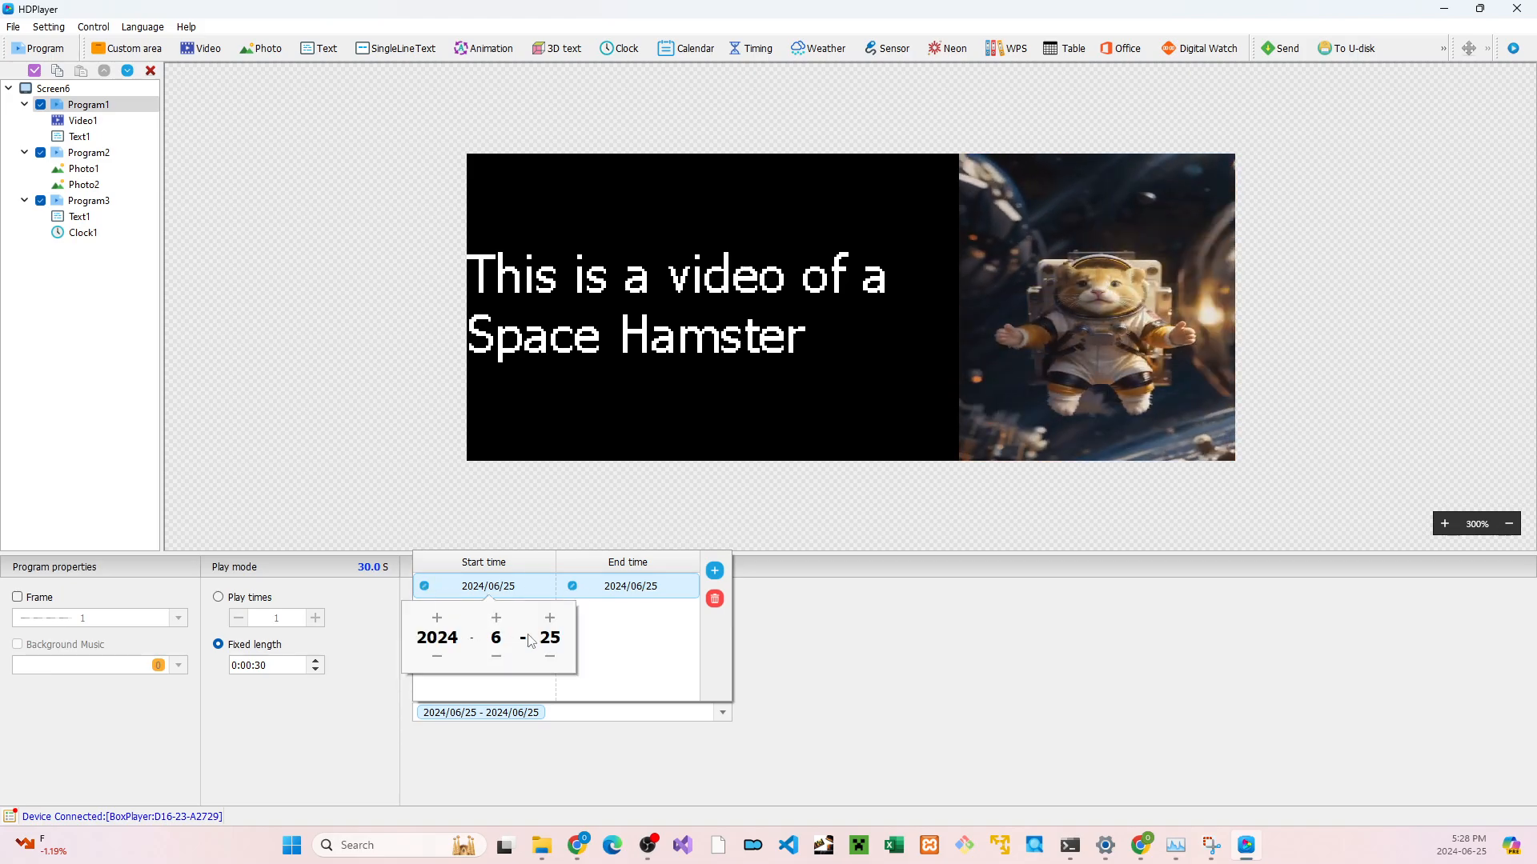
click(550, 657)
click(549, 657)
click(550, 657)
click(550, 657)
click(550, 657)
click(550, 657)
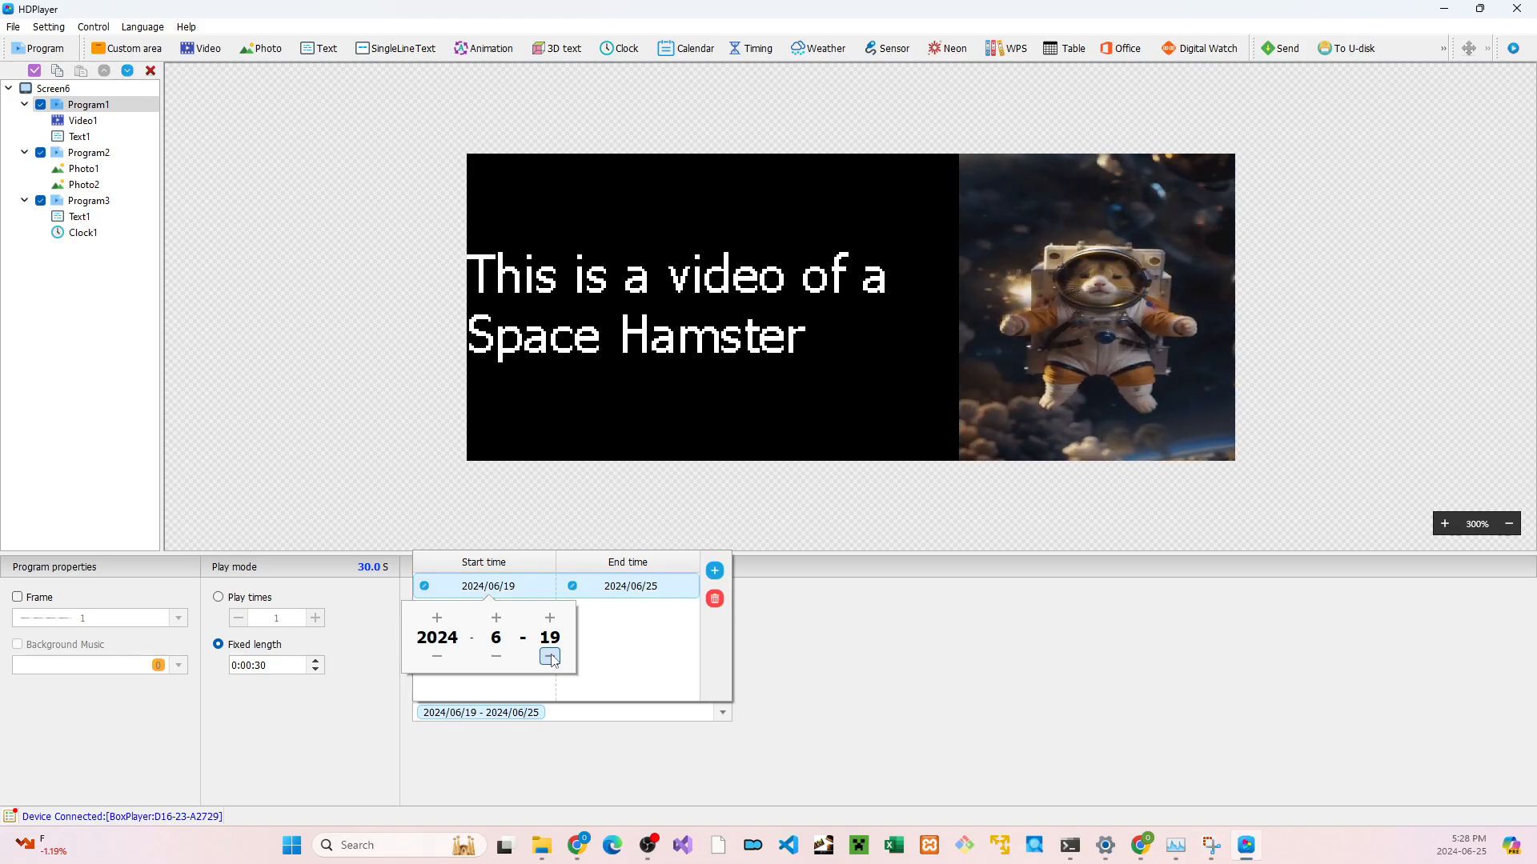
double_click(550, 657)
click(550, 657)
double_click(549, 657)
click(549, 657)
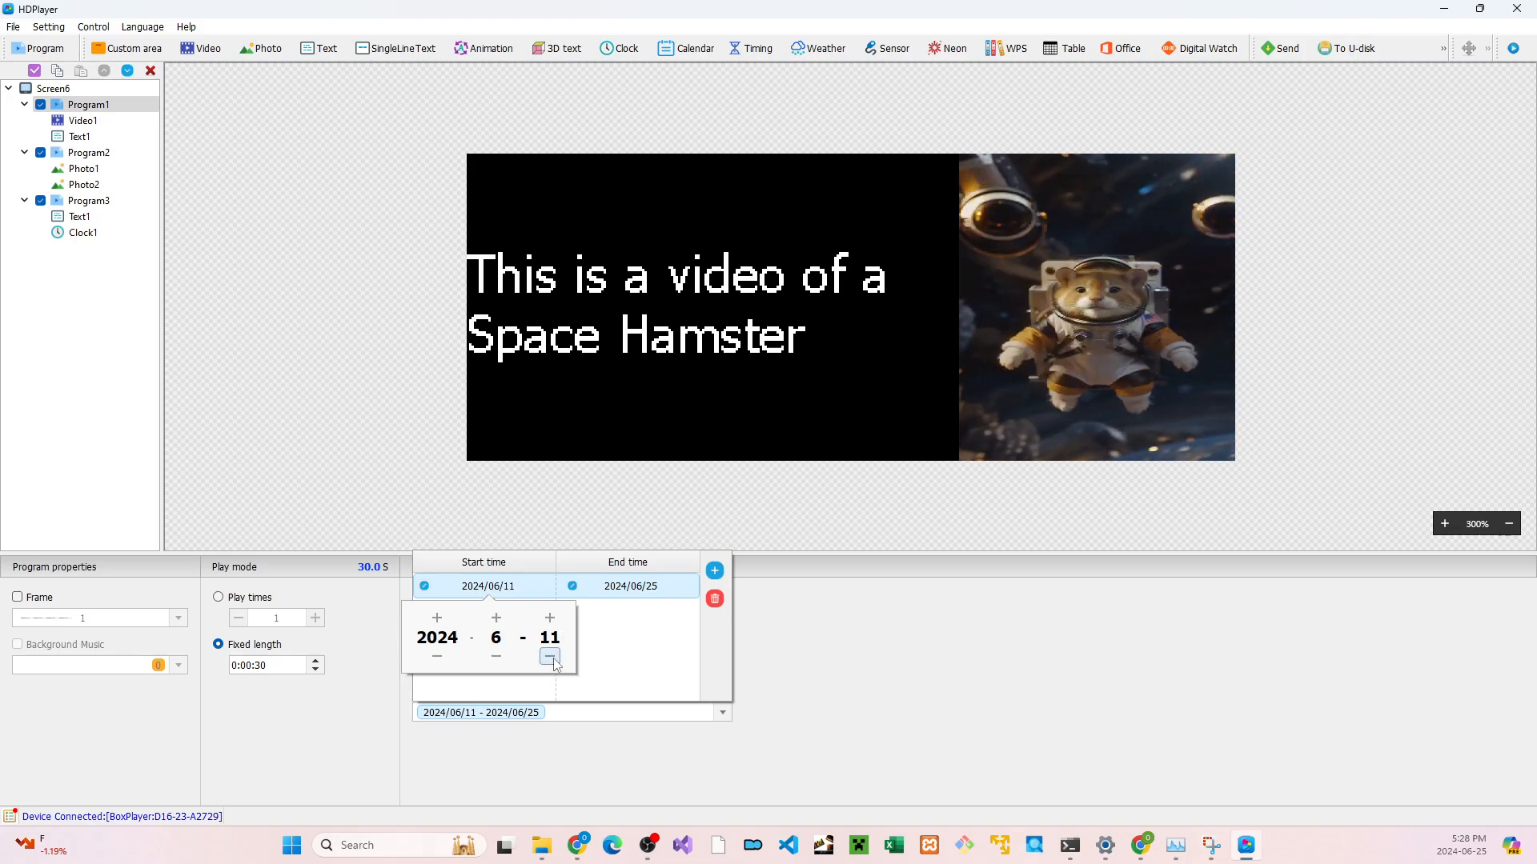
double_click(550, 657)
double_click(550, 658)
double_click(550, 657)
double_click(550, 657)
click(550, 657)
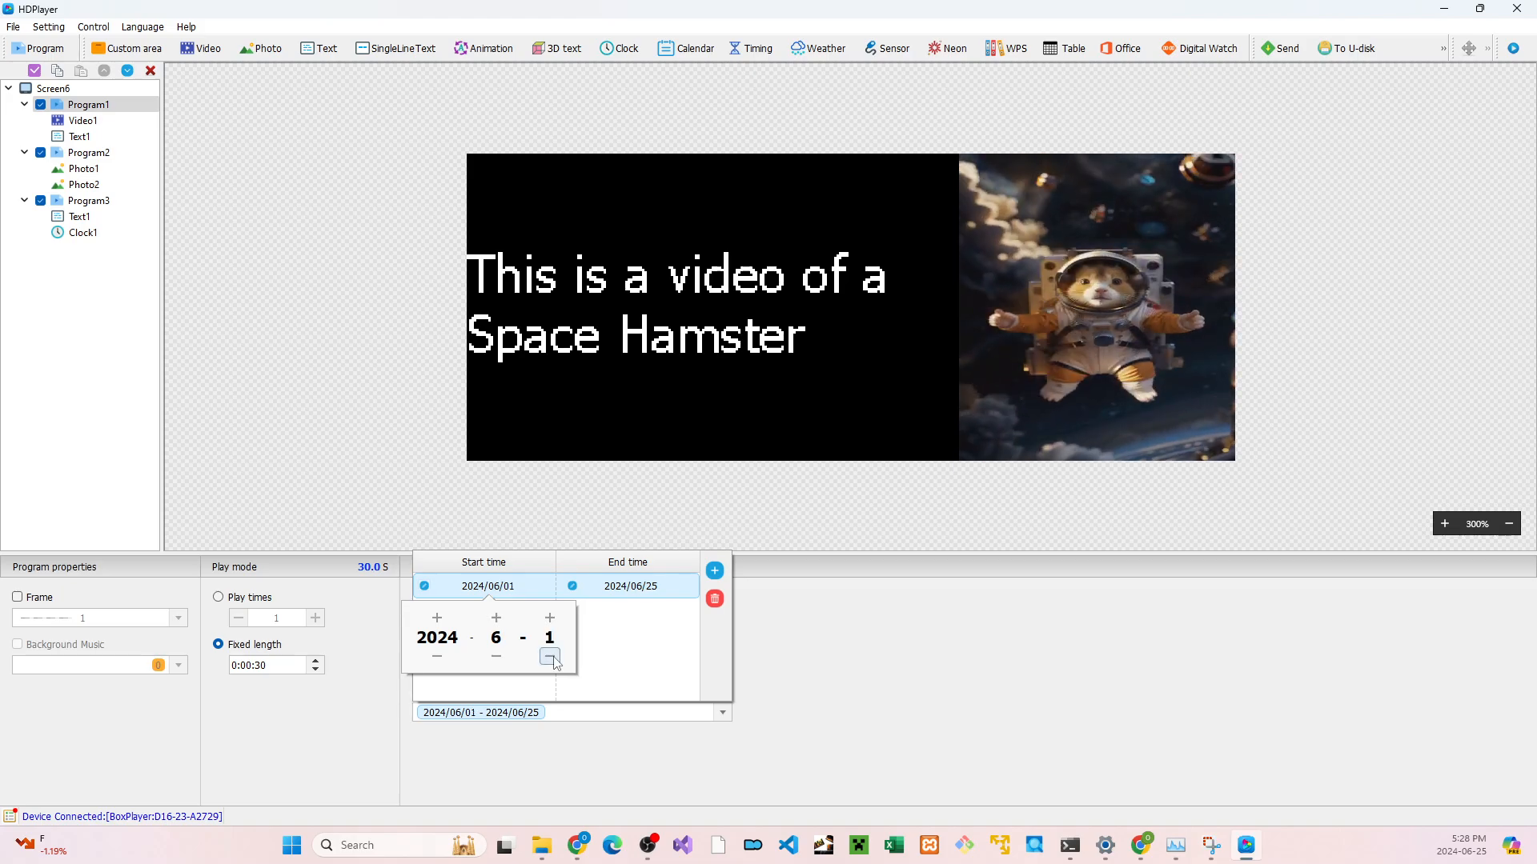
click(607, 623)
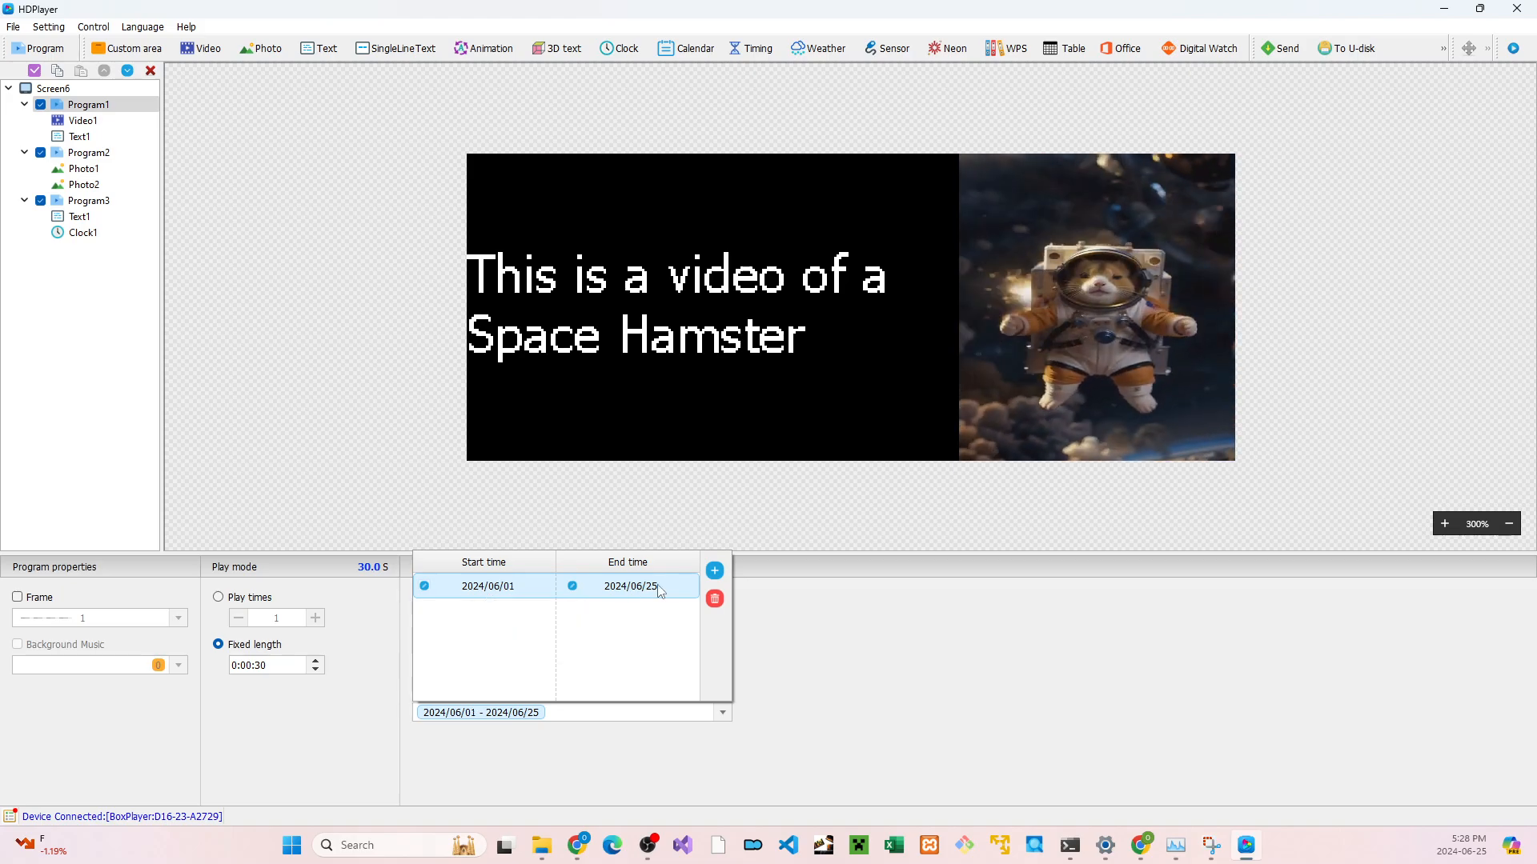
Set the end of Program1's date range to 2024/06/30 and close the date list
click(572, 587)
double_click(693, 618)
double_click(693, 618)
click(693, 619)
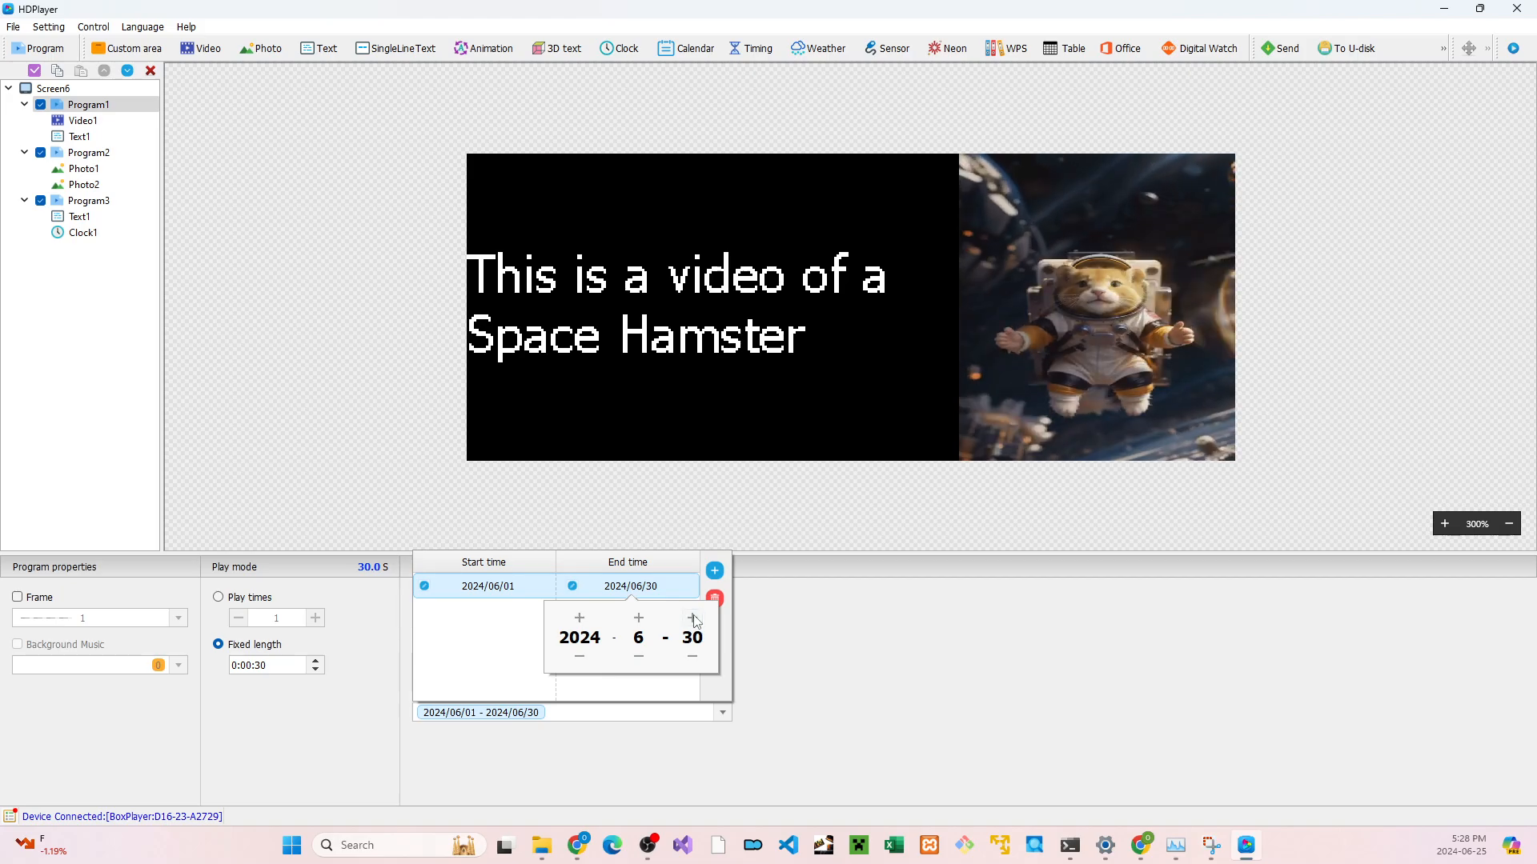
click(677, 696)
click(832, 651)
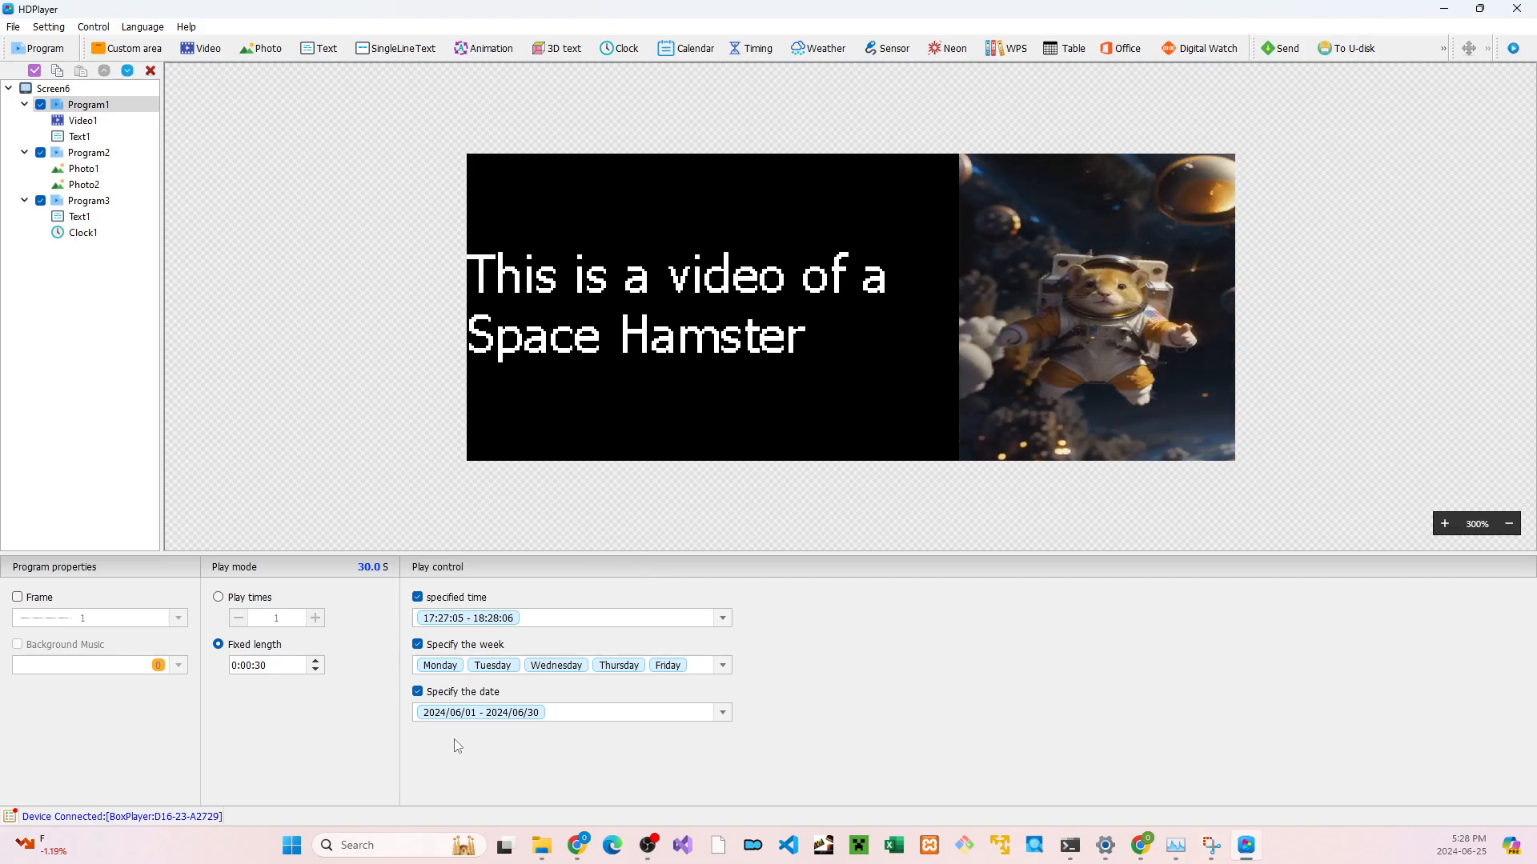
Review the layouts, play lengths and play control settings of Program1, Program2 and Program3
click(112, 155)
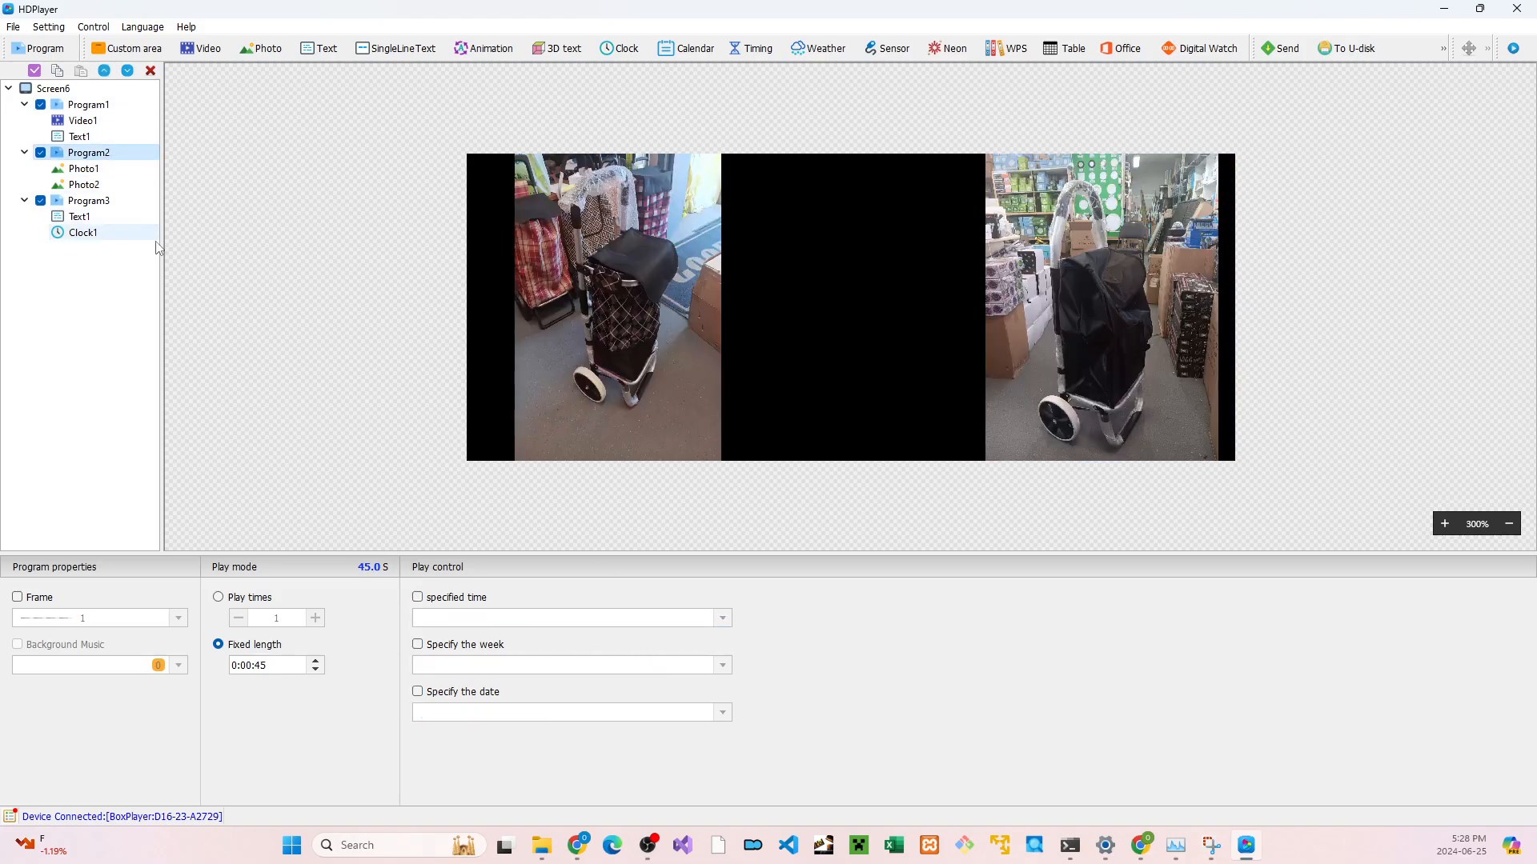
click(94, 121)
click(96, 105)
click(124, 201)
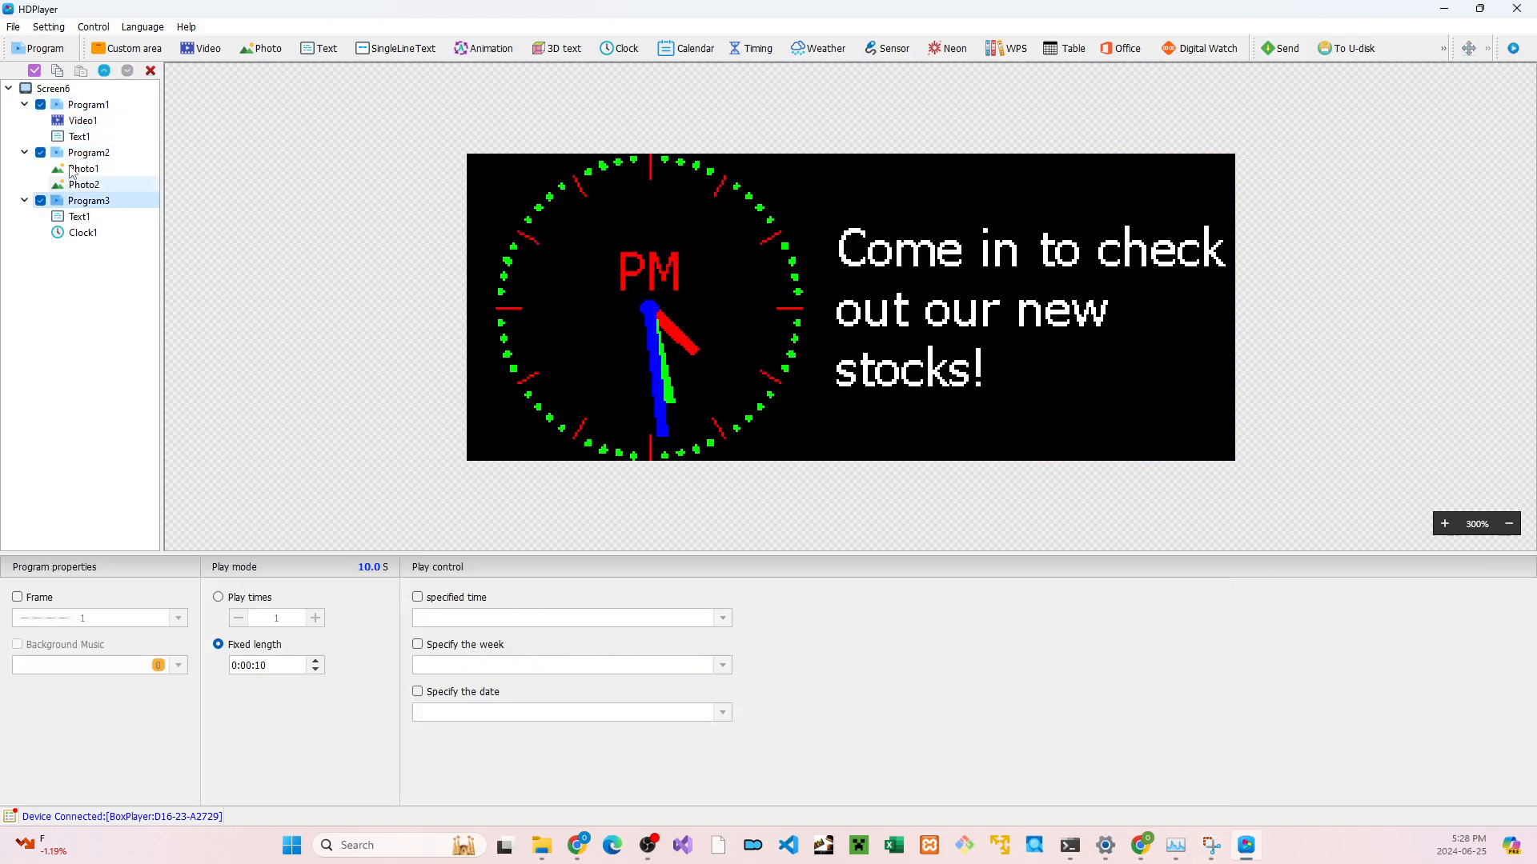
click(84, 153)
click(88, 201)
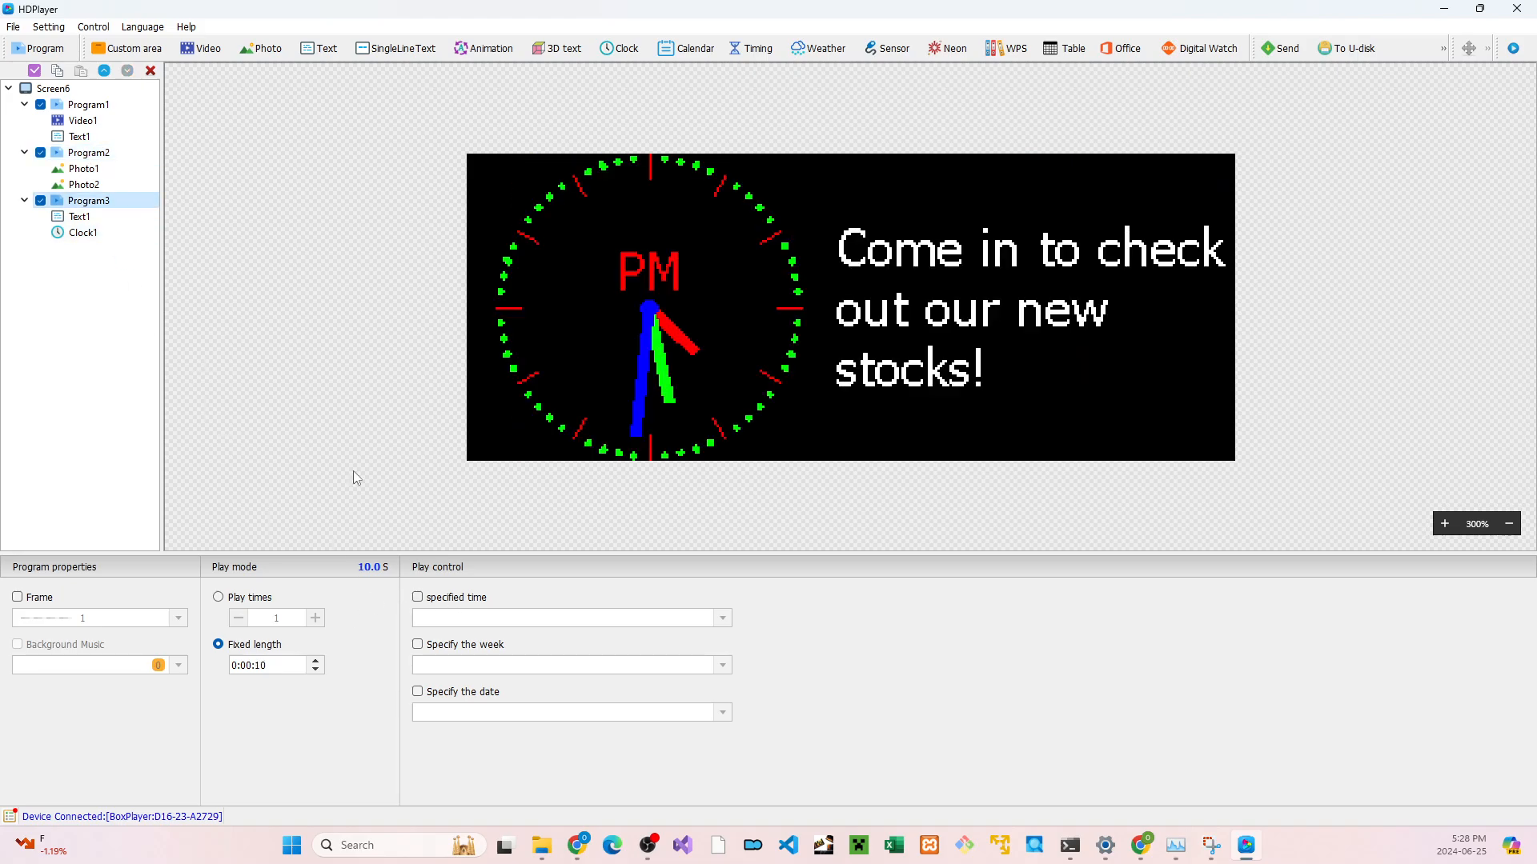
click(89, 105)
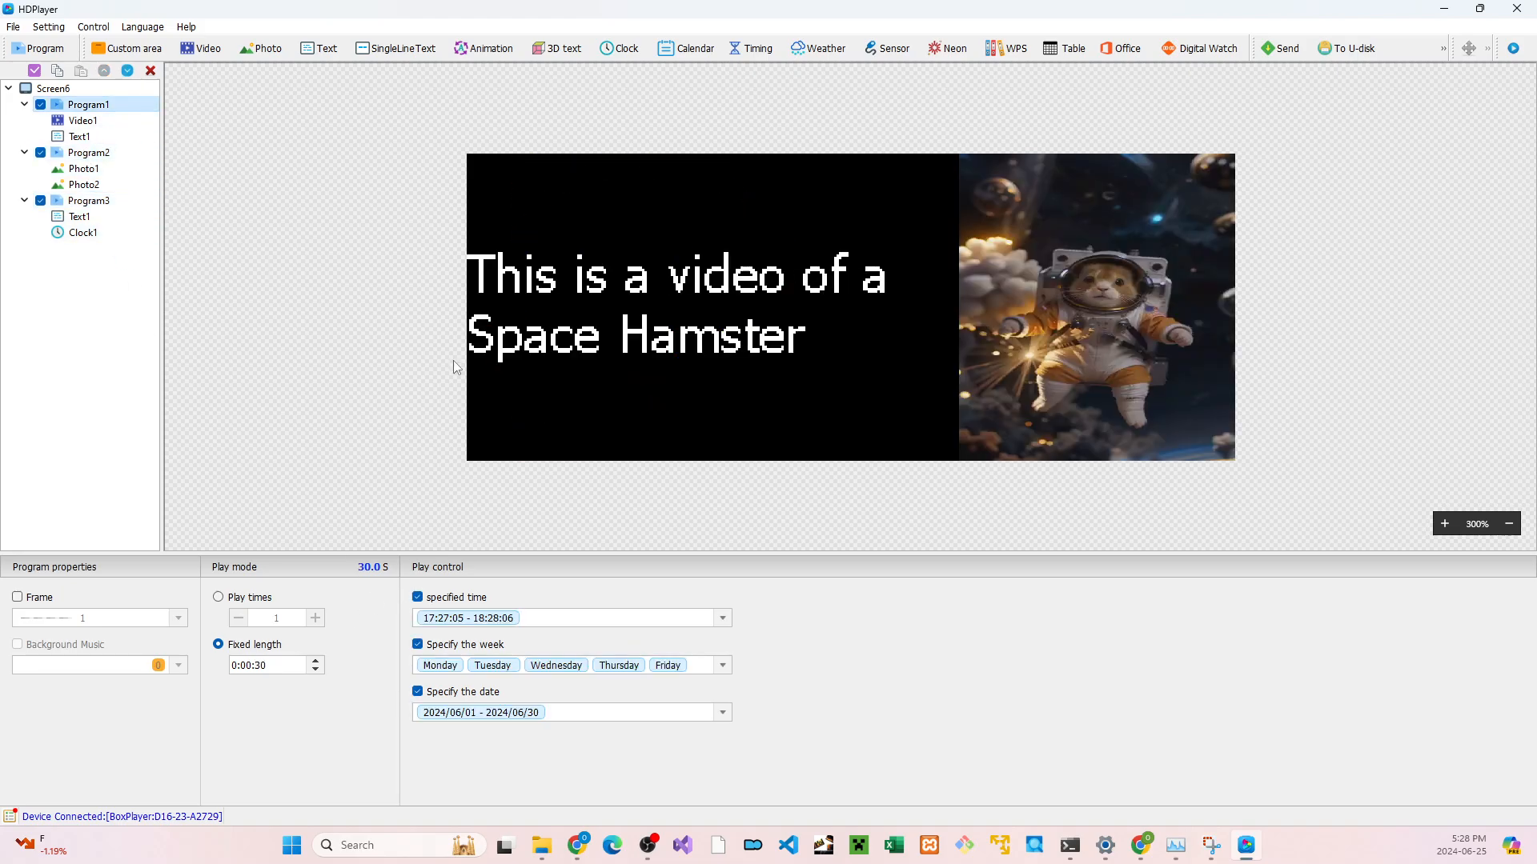
click(117, 152)
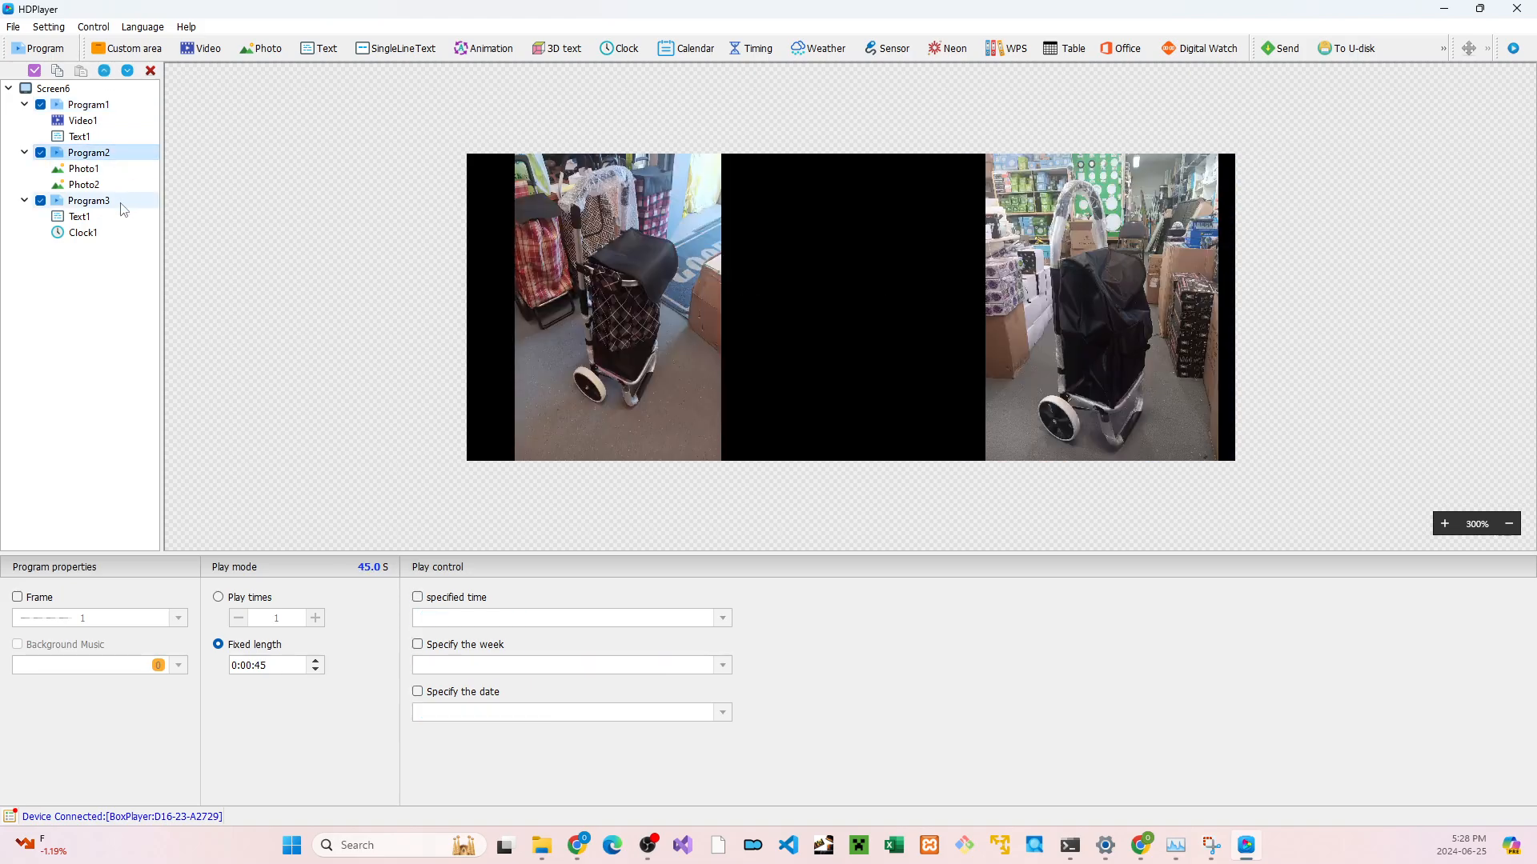
click(120, 201)
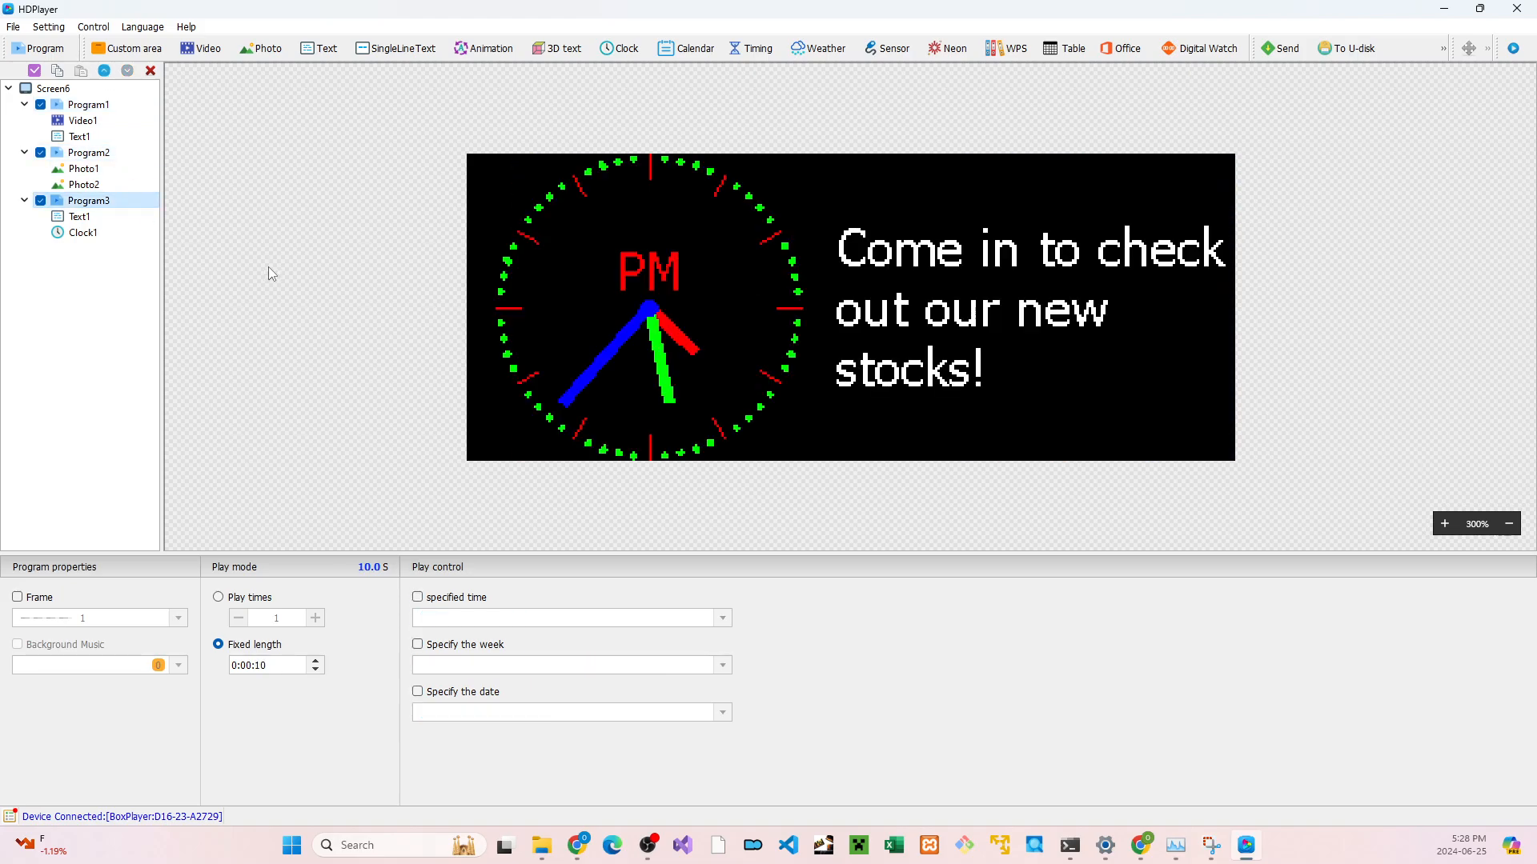
click(88, 106)
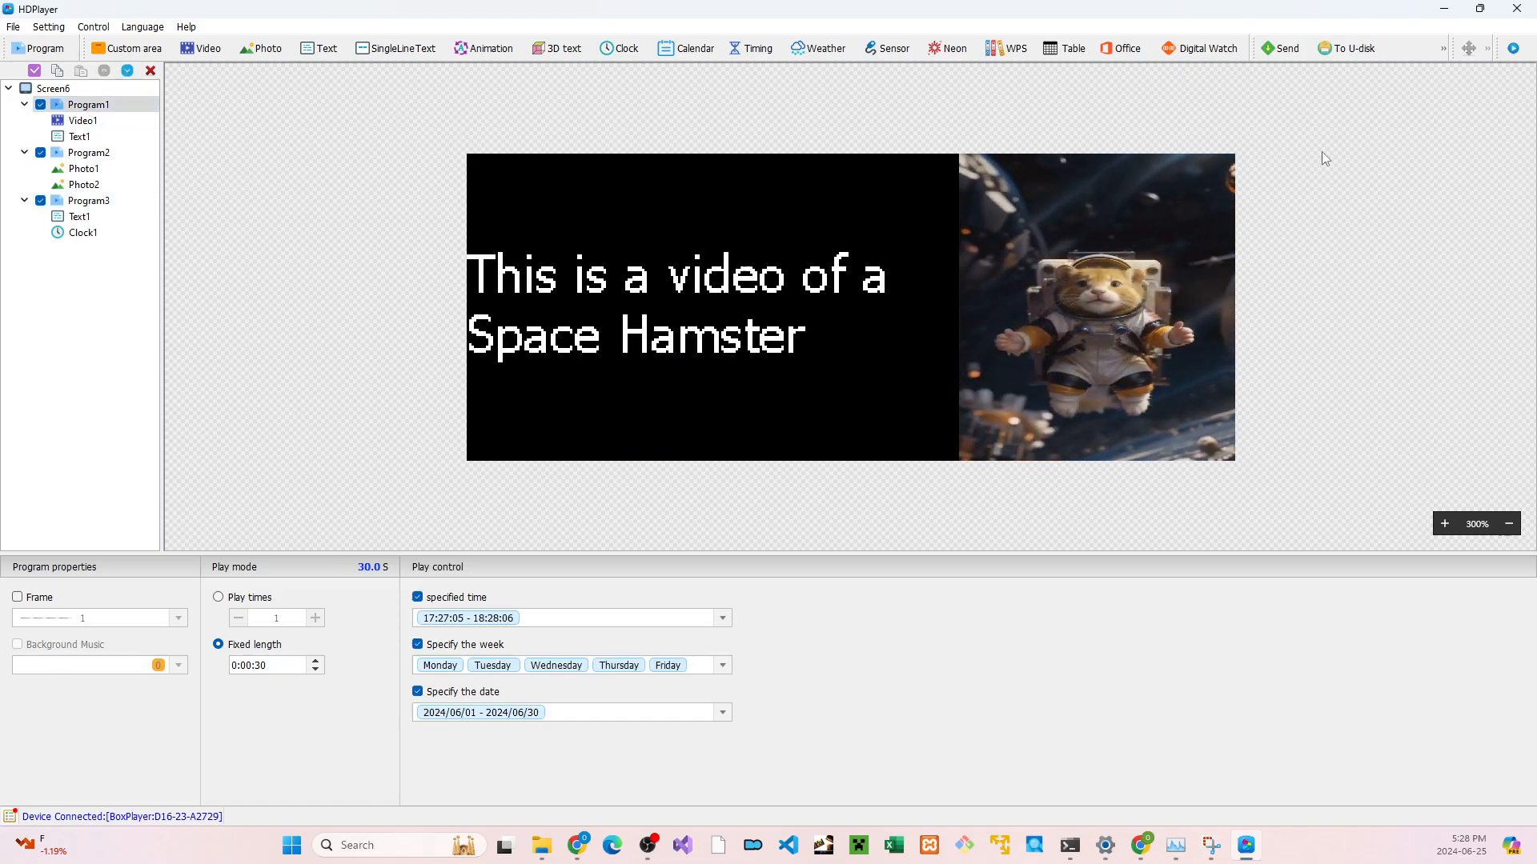
Send the Screen6 project to the BoxPlayer device and close the transfer window
click(1281, 53)
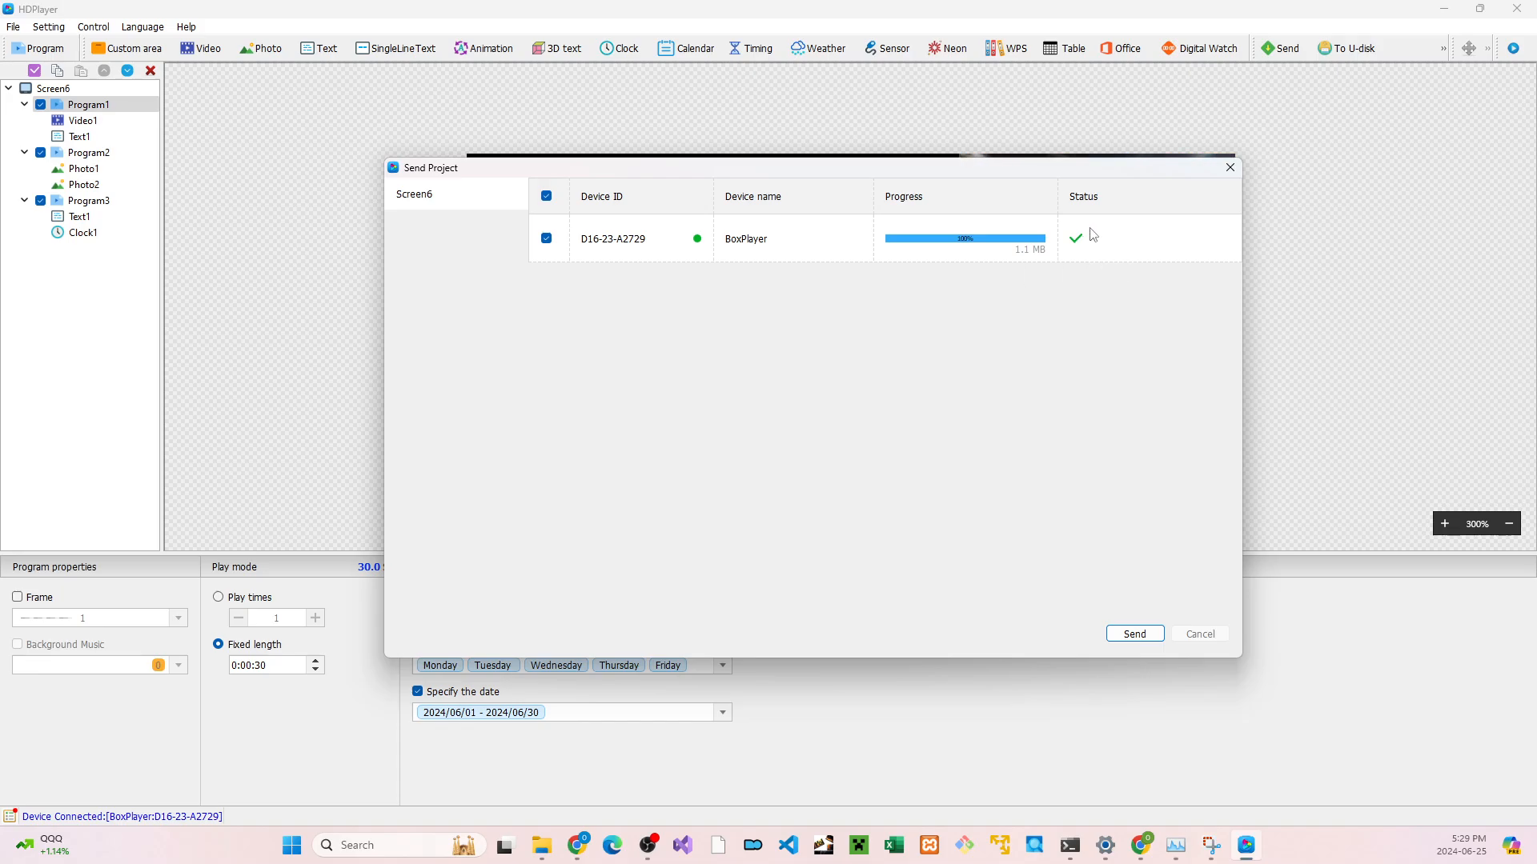
click(1227, 175)
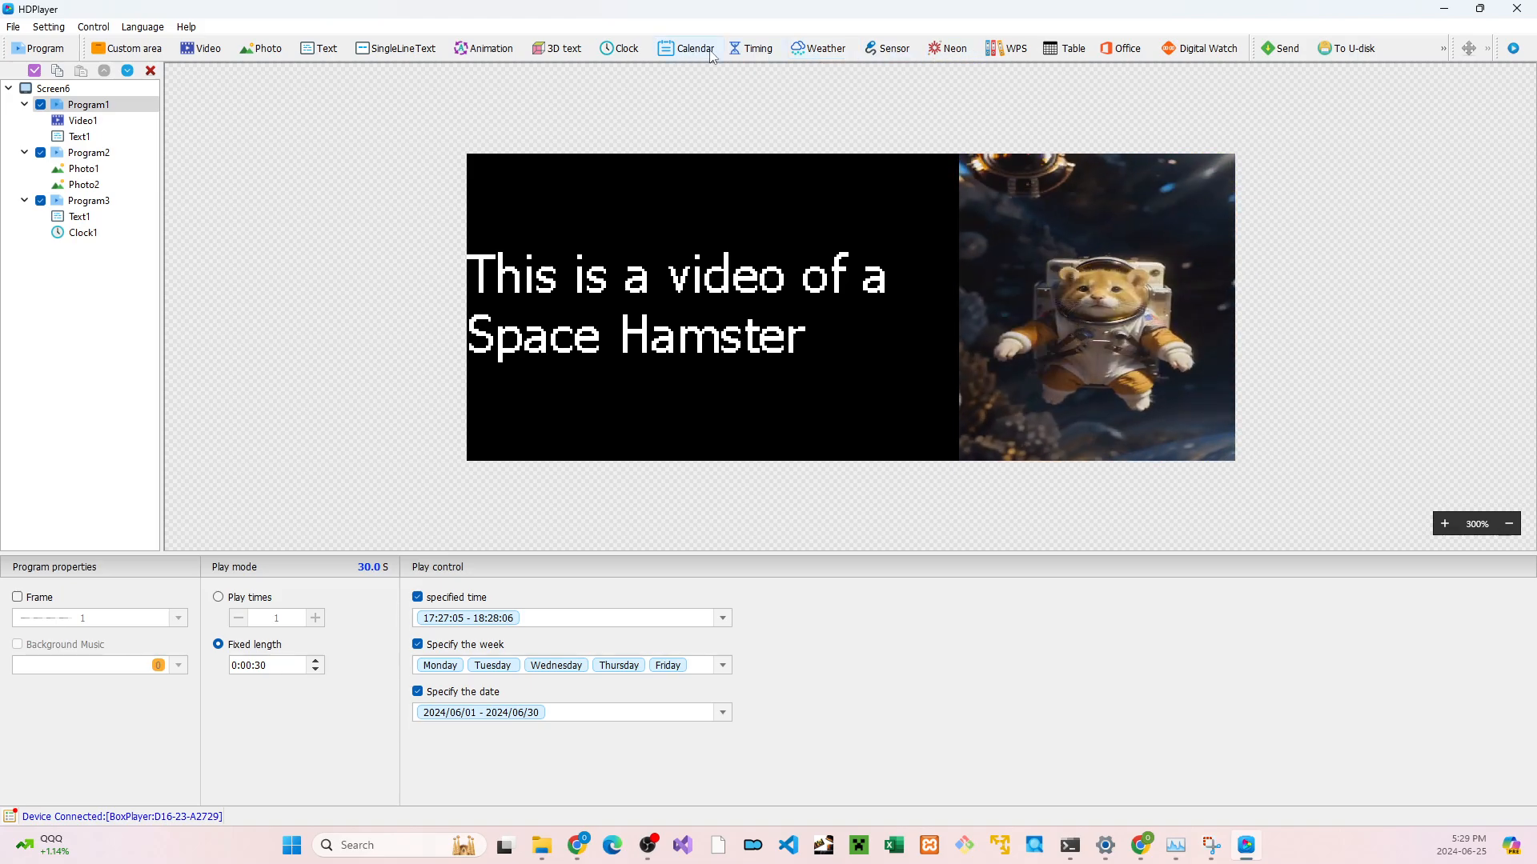
click(1131, 54)
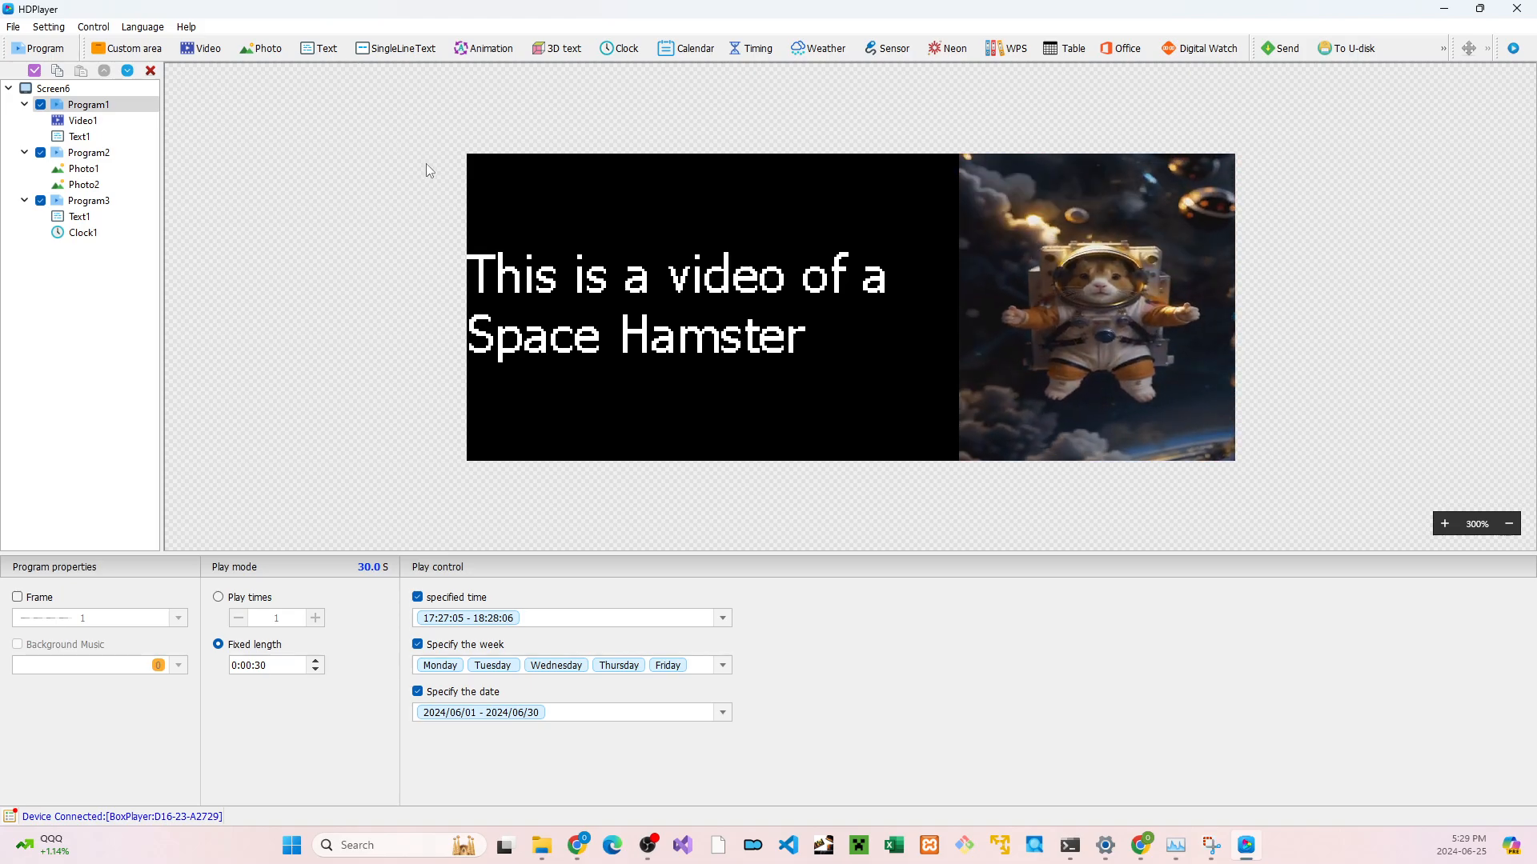
click(485, 178)
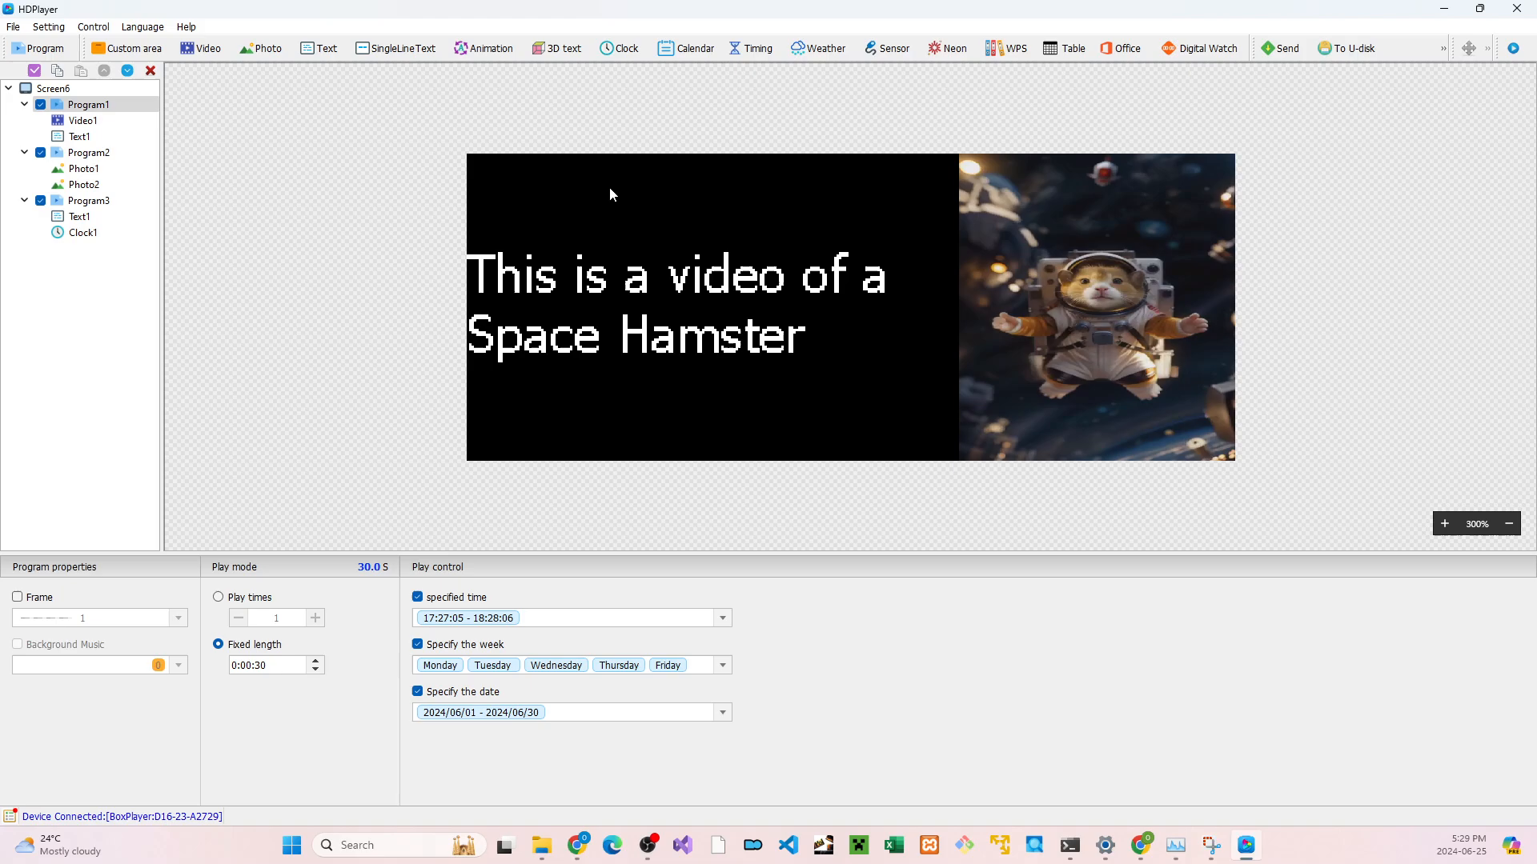
Open the device's brightness settings and switch the brightness mode to Custom mode
click(93, 29)
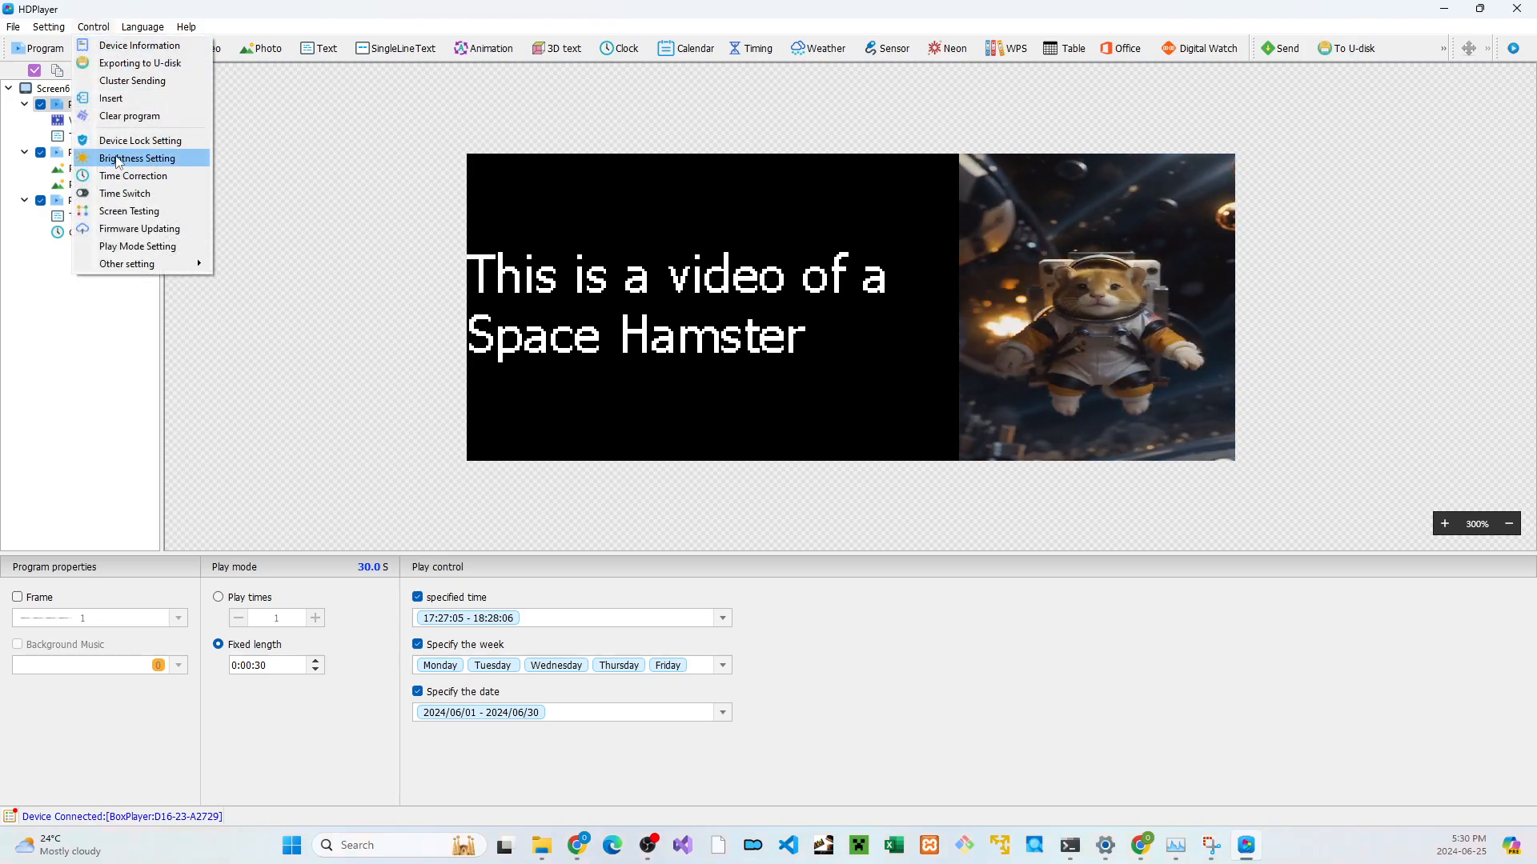
click(152, 159)
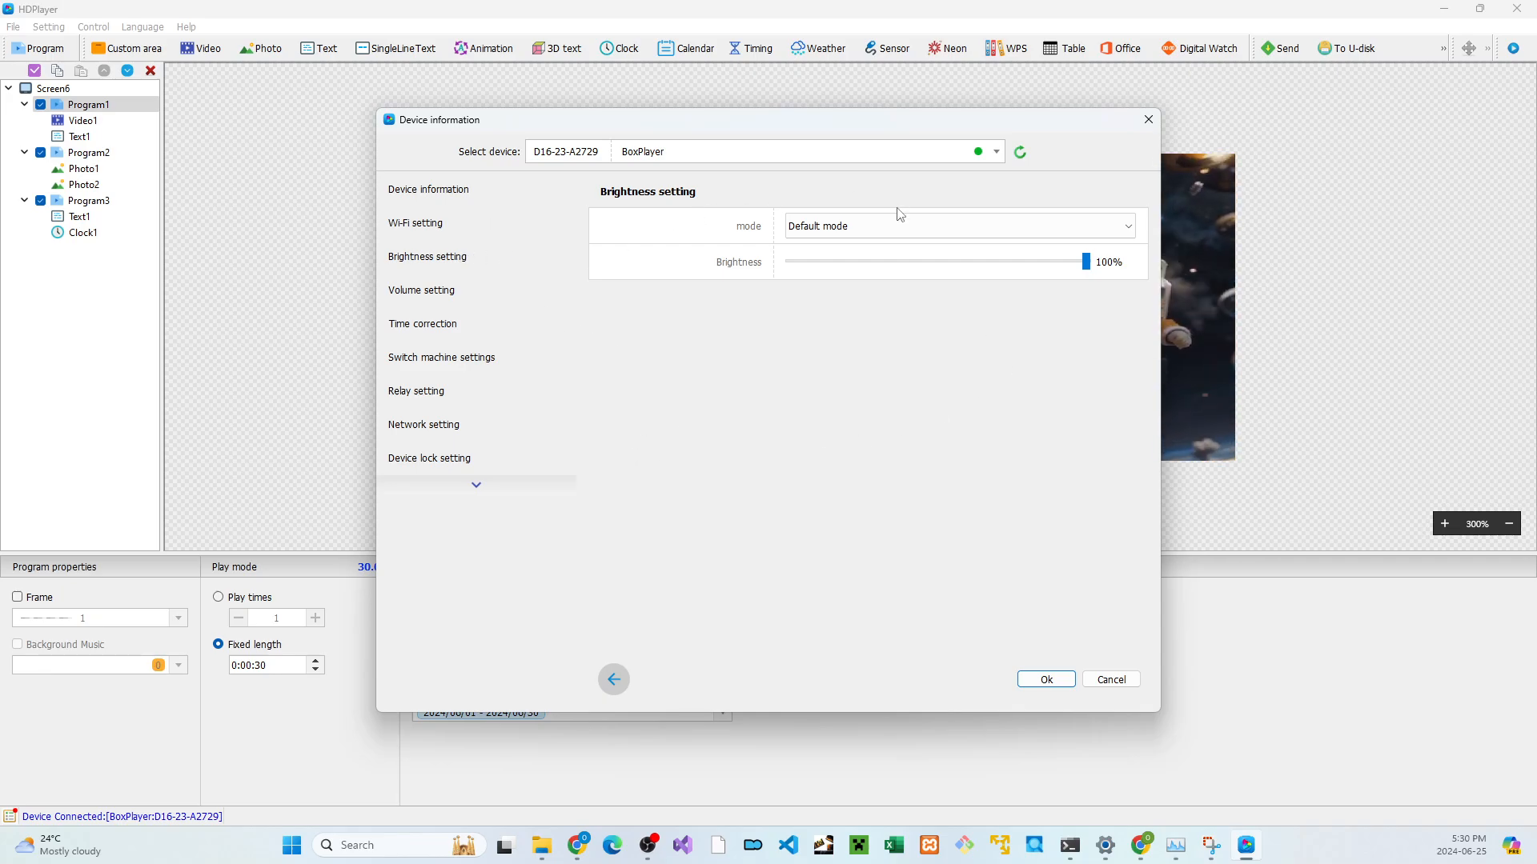
click(880, 227)
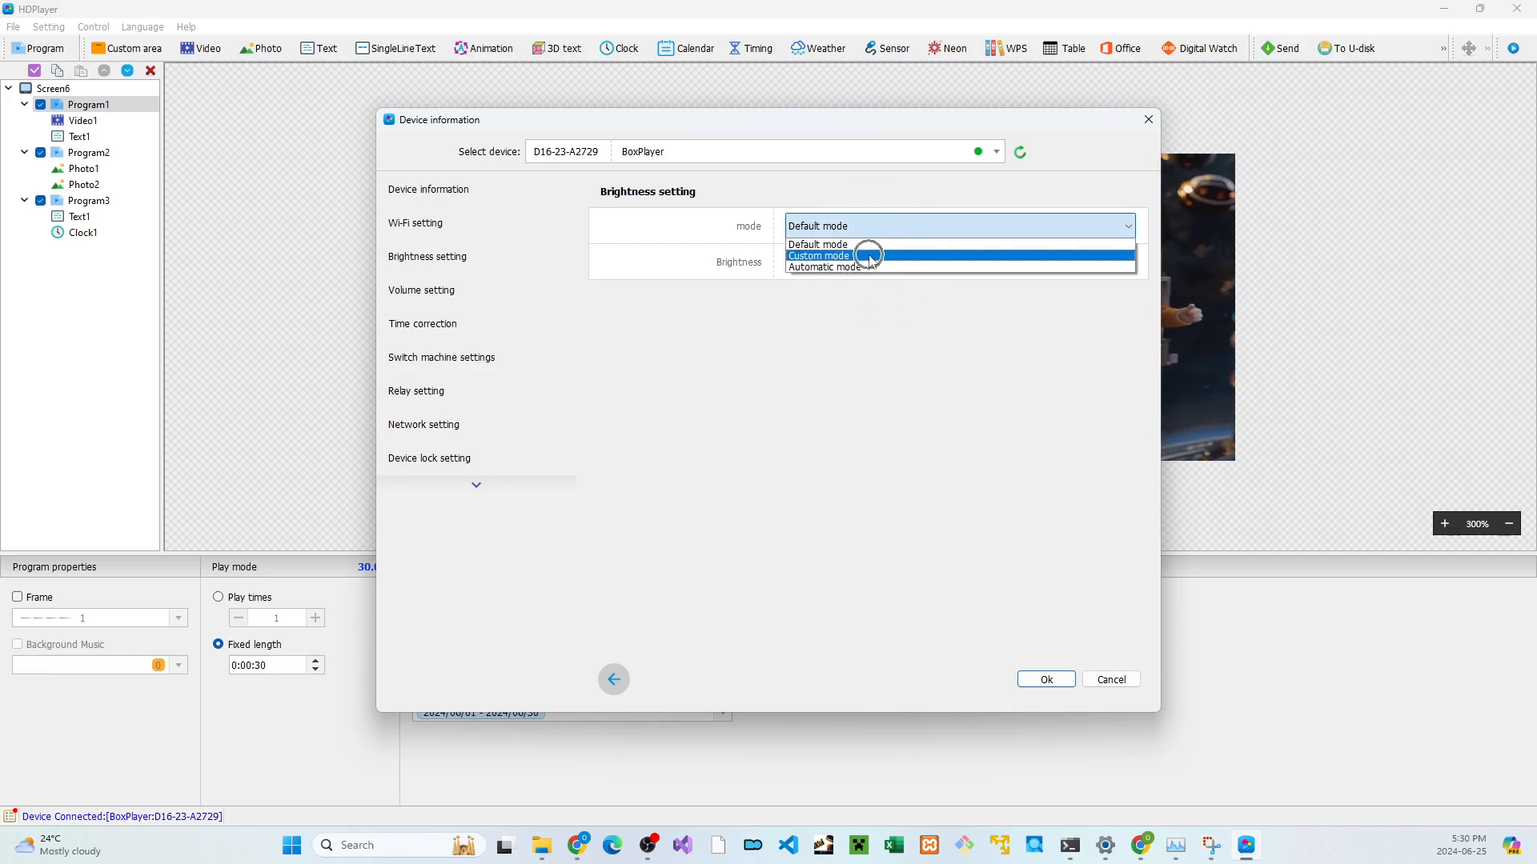
click(872, 256)
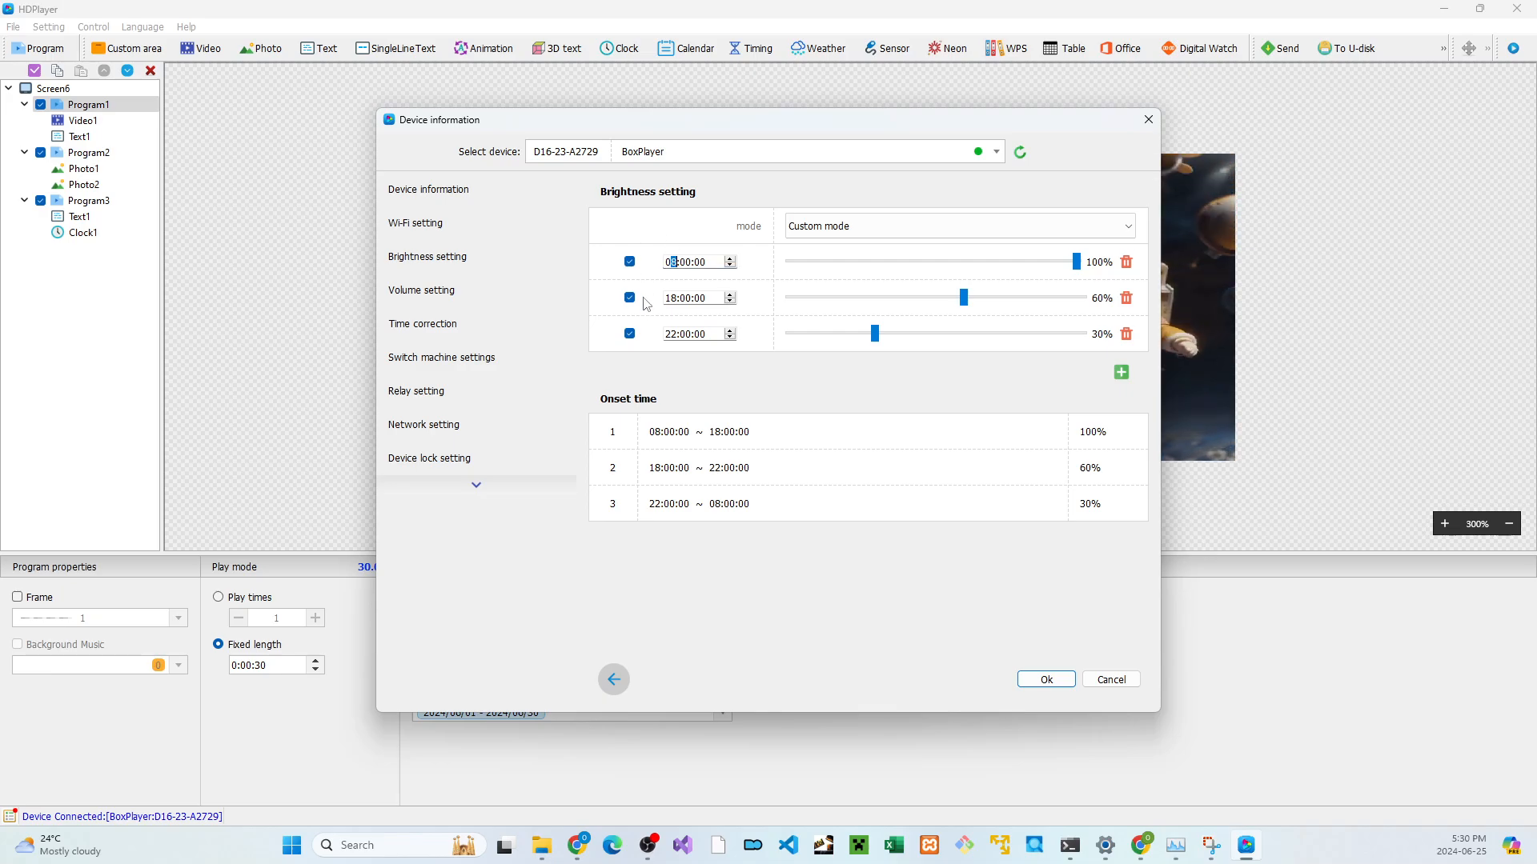
Set the start time of the second brightness period to 17:00:00
double_click(673, 297)
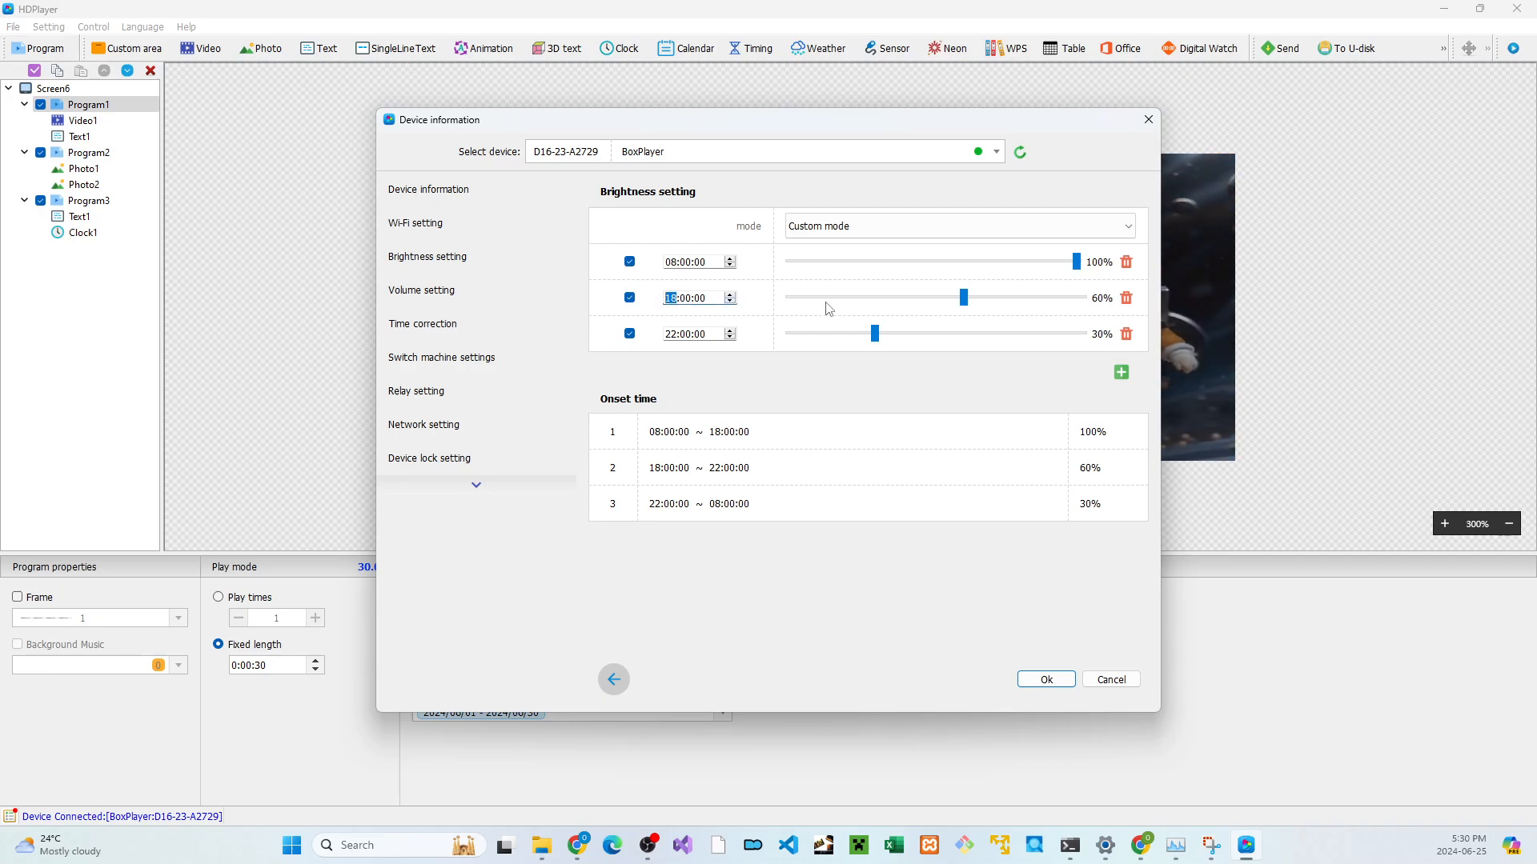
text(17)
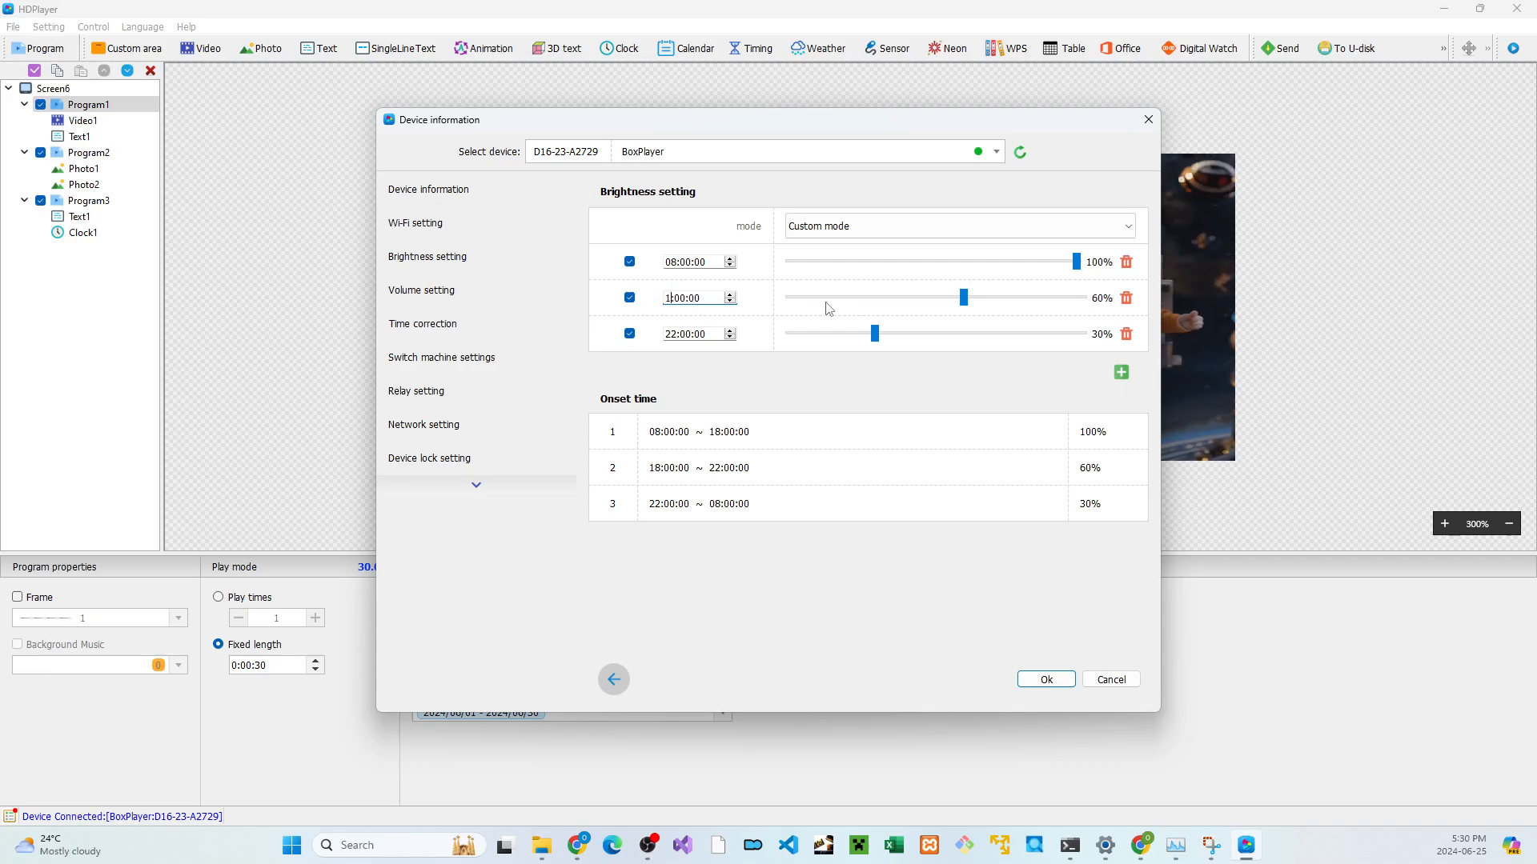
click(801, 362)
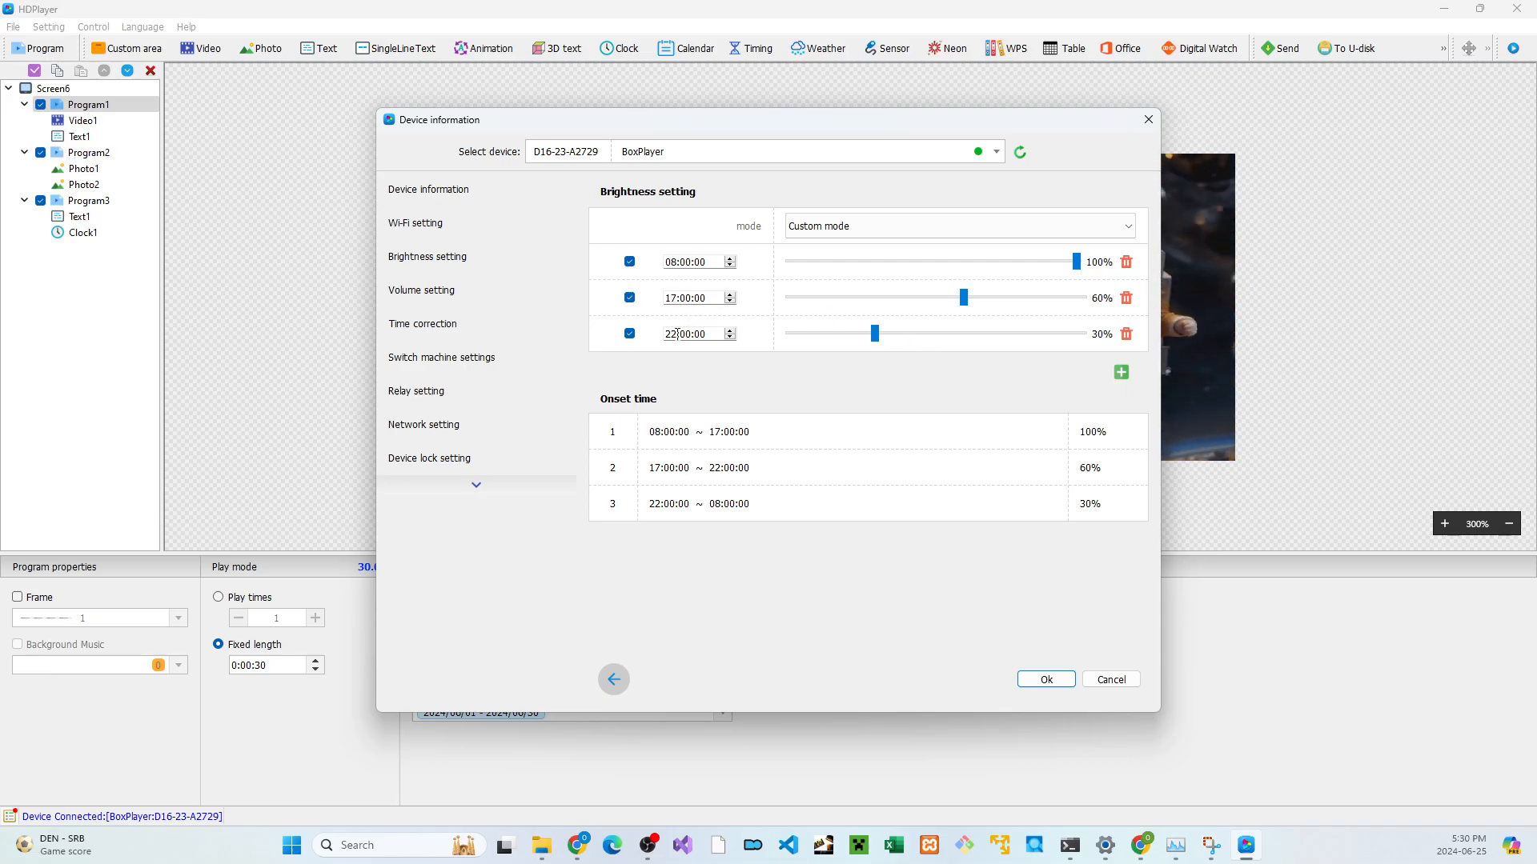
Lower the brightness of the period starting at 22:00:00 to 5%, apply the brightness settings and close them
click(675, 336)
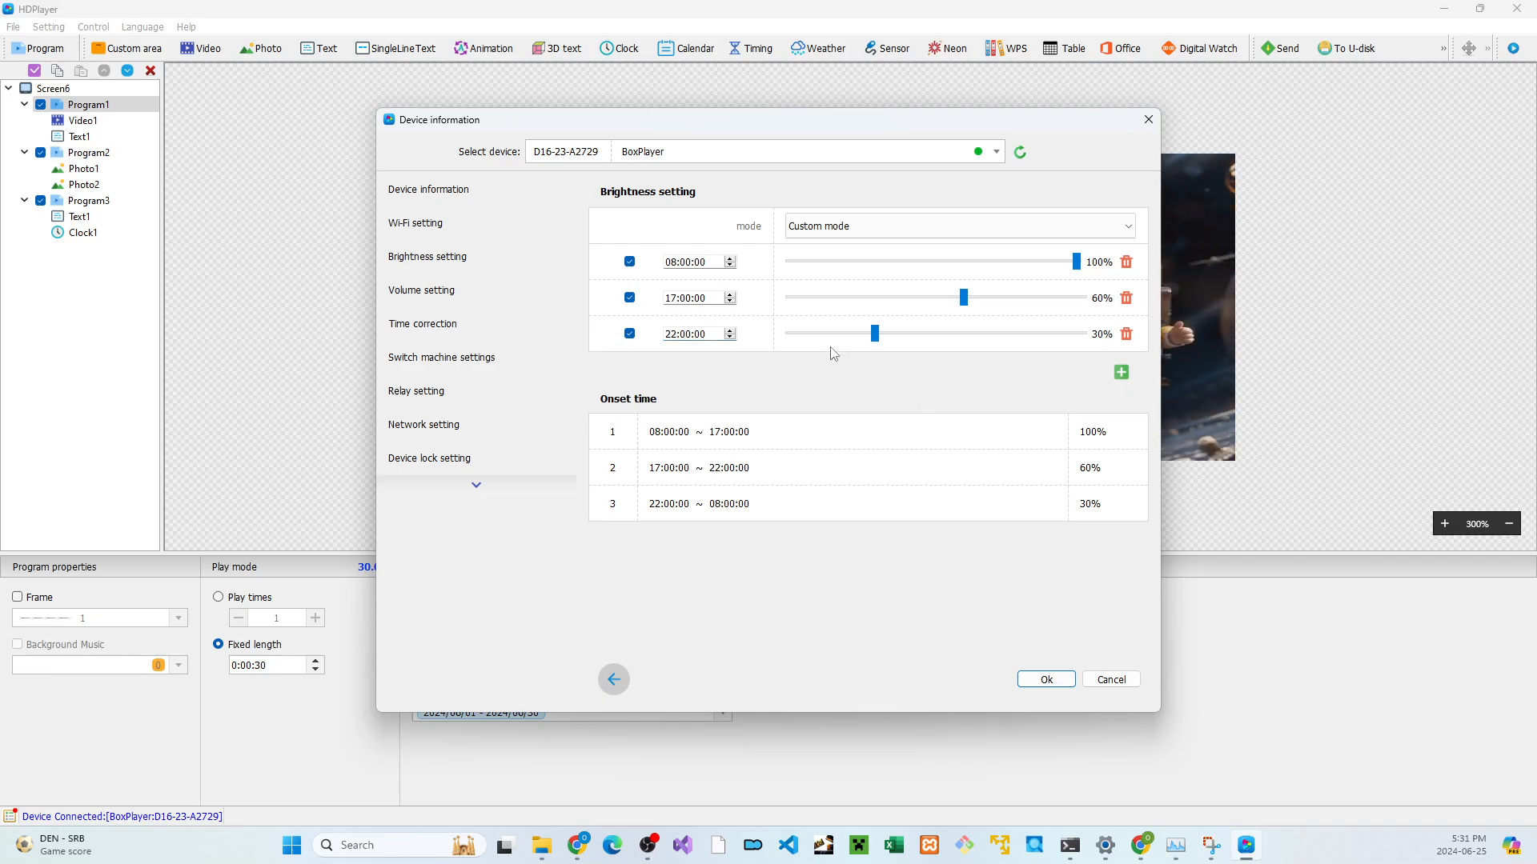
drag(876, 333, 806, 337)
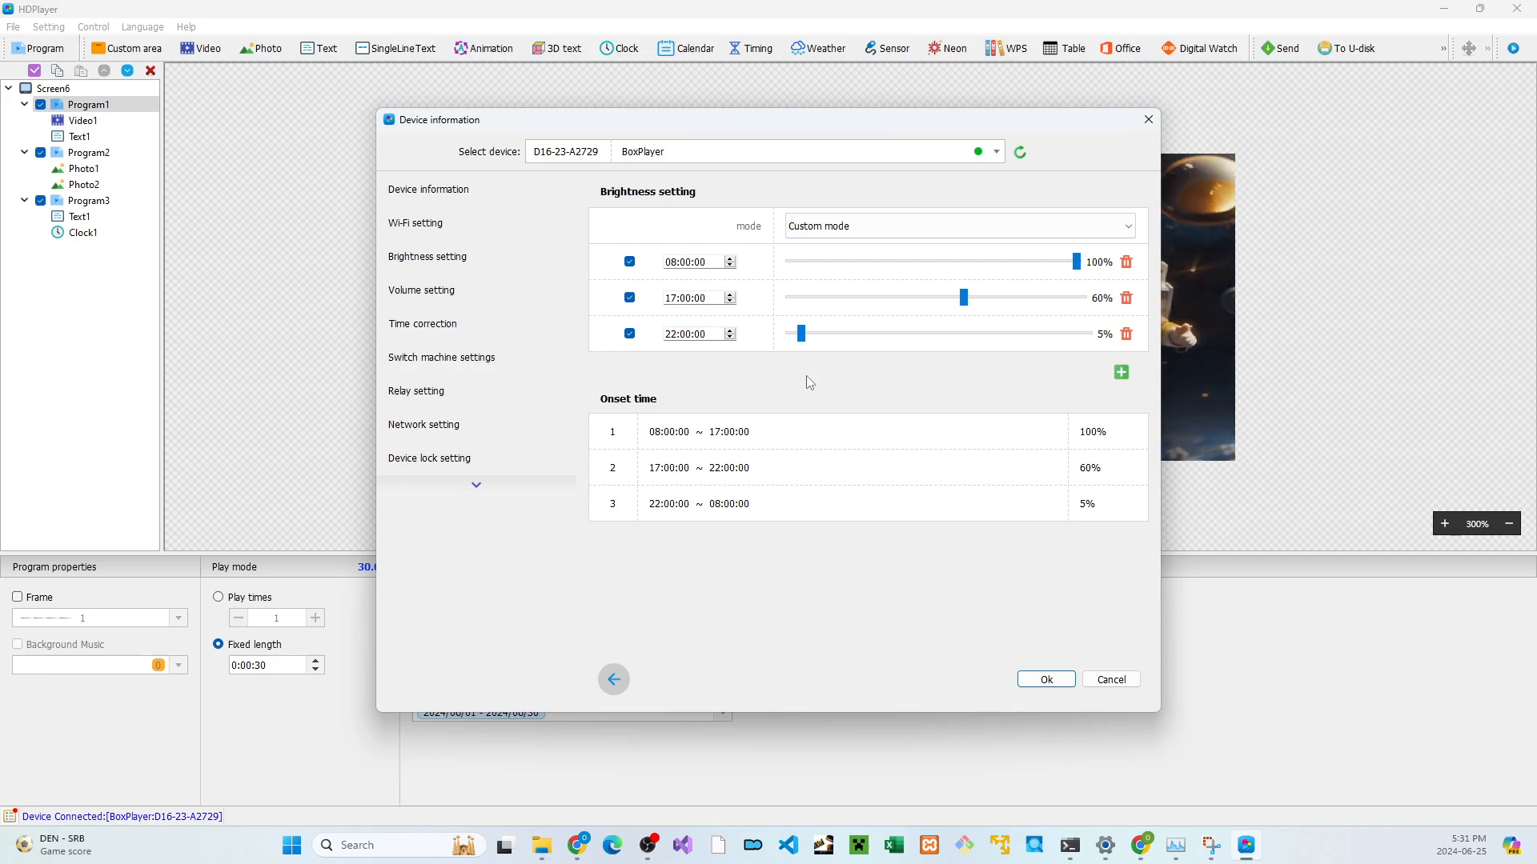
click(1048, 687)
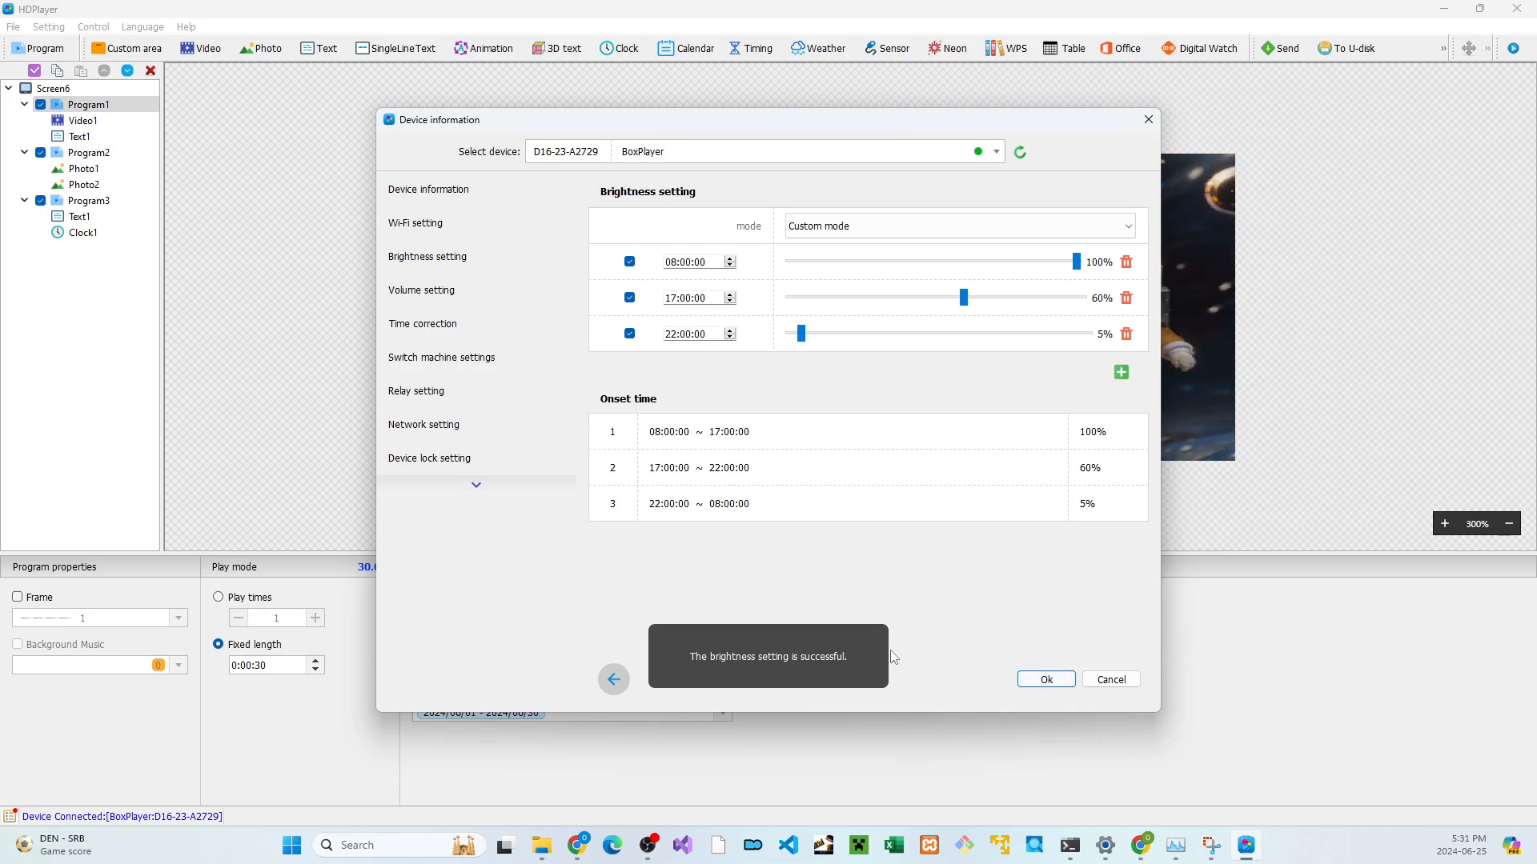
click(1127, 682)
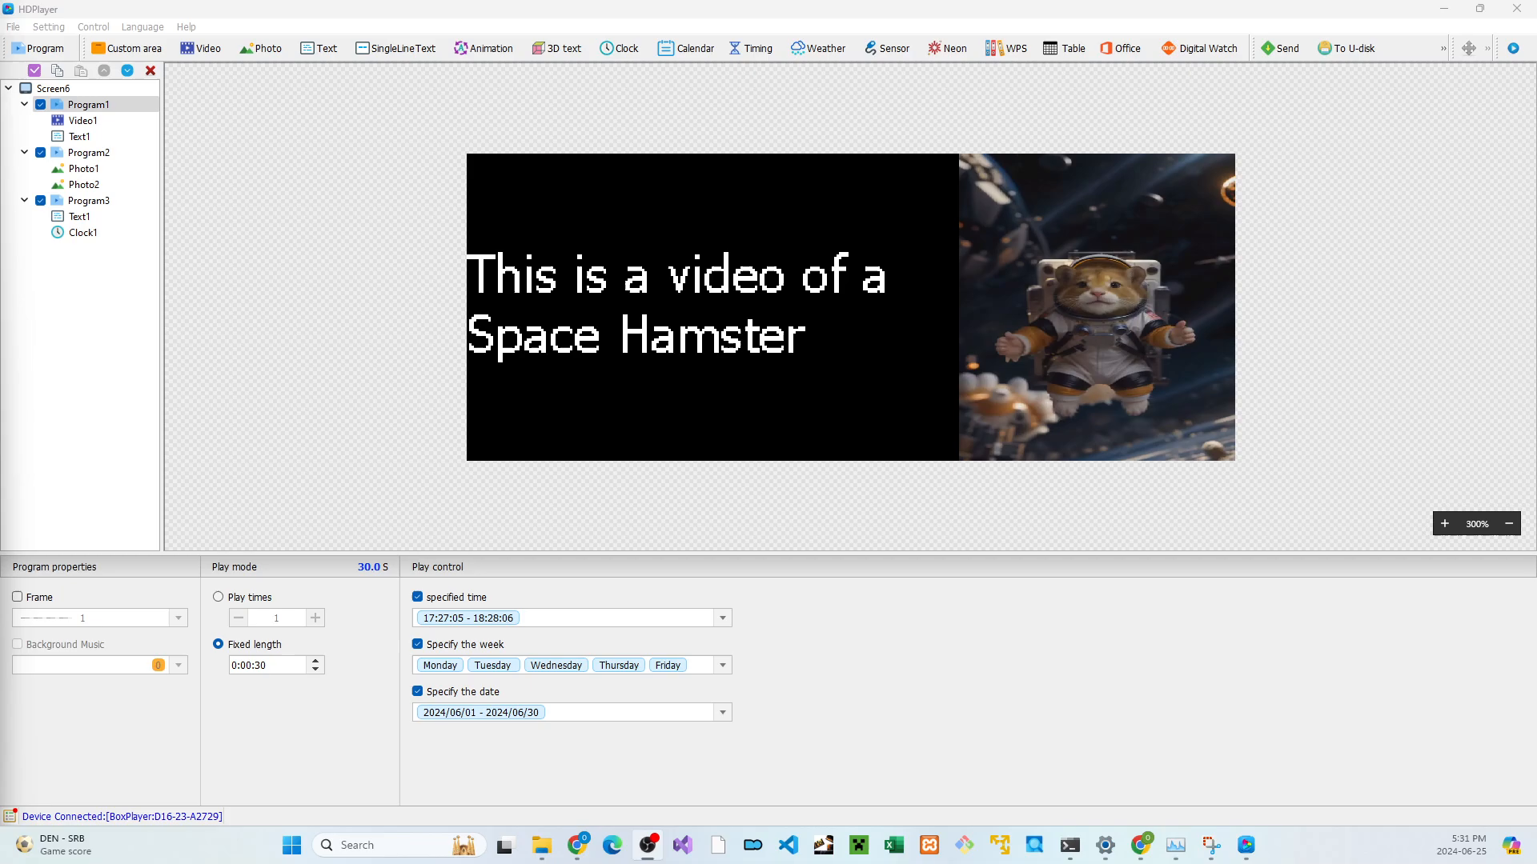
Send the Screen6 project to the BoxPlayer device again and close the transfer window
click(280, 244)
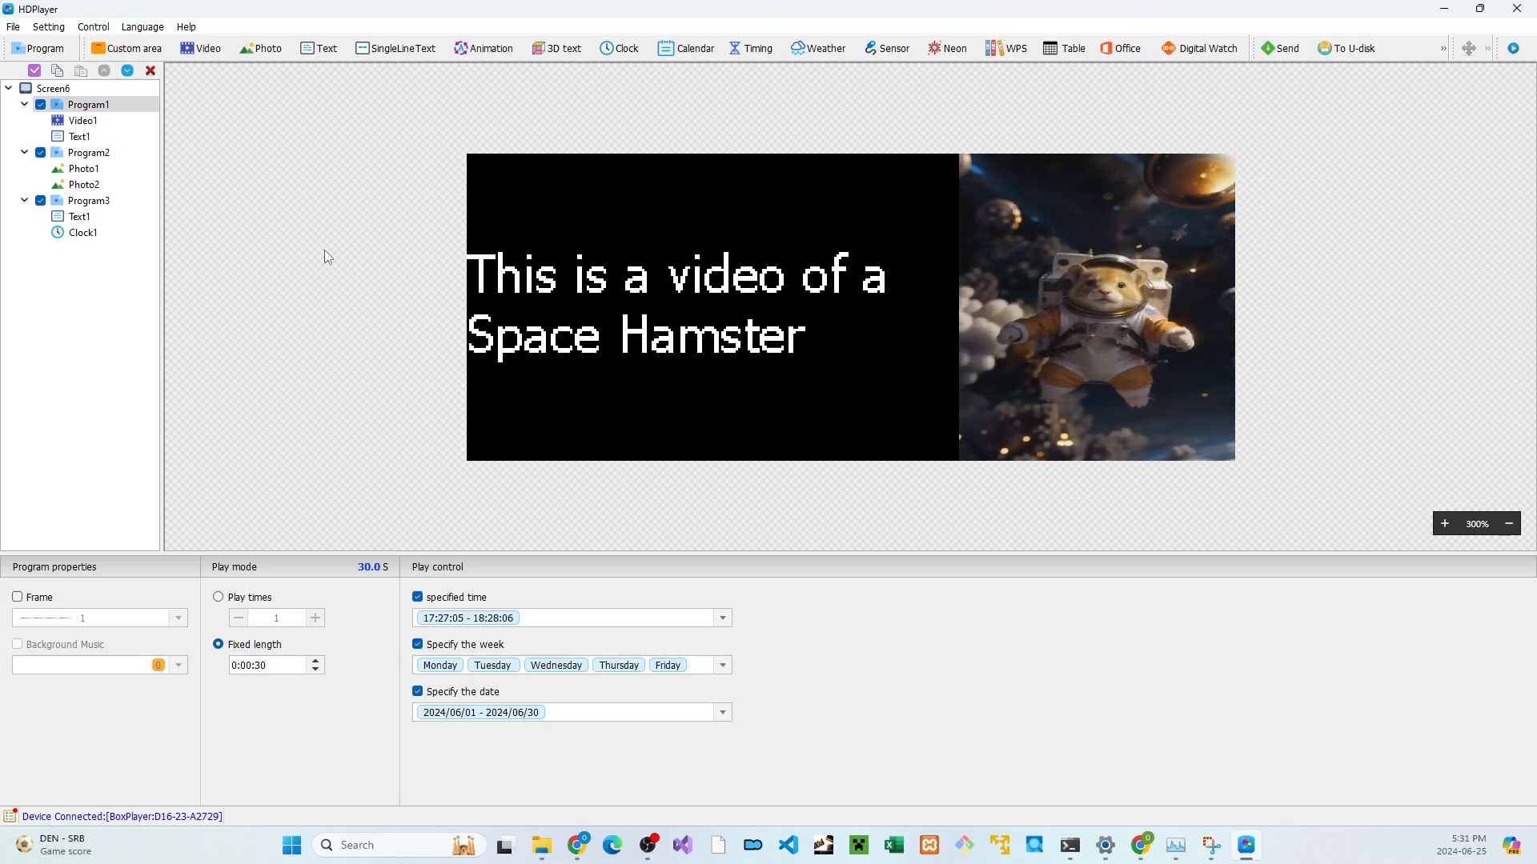
click(1282, 48)
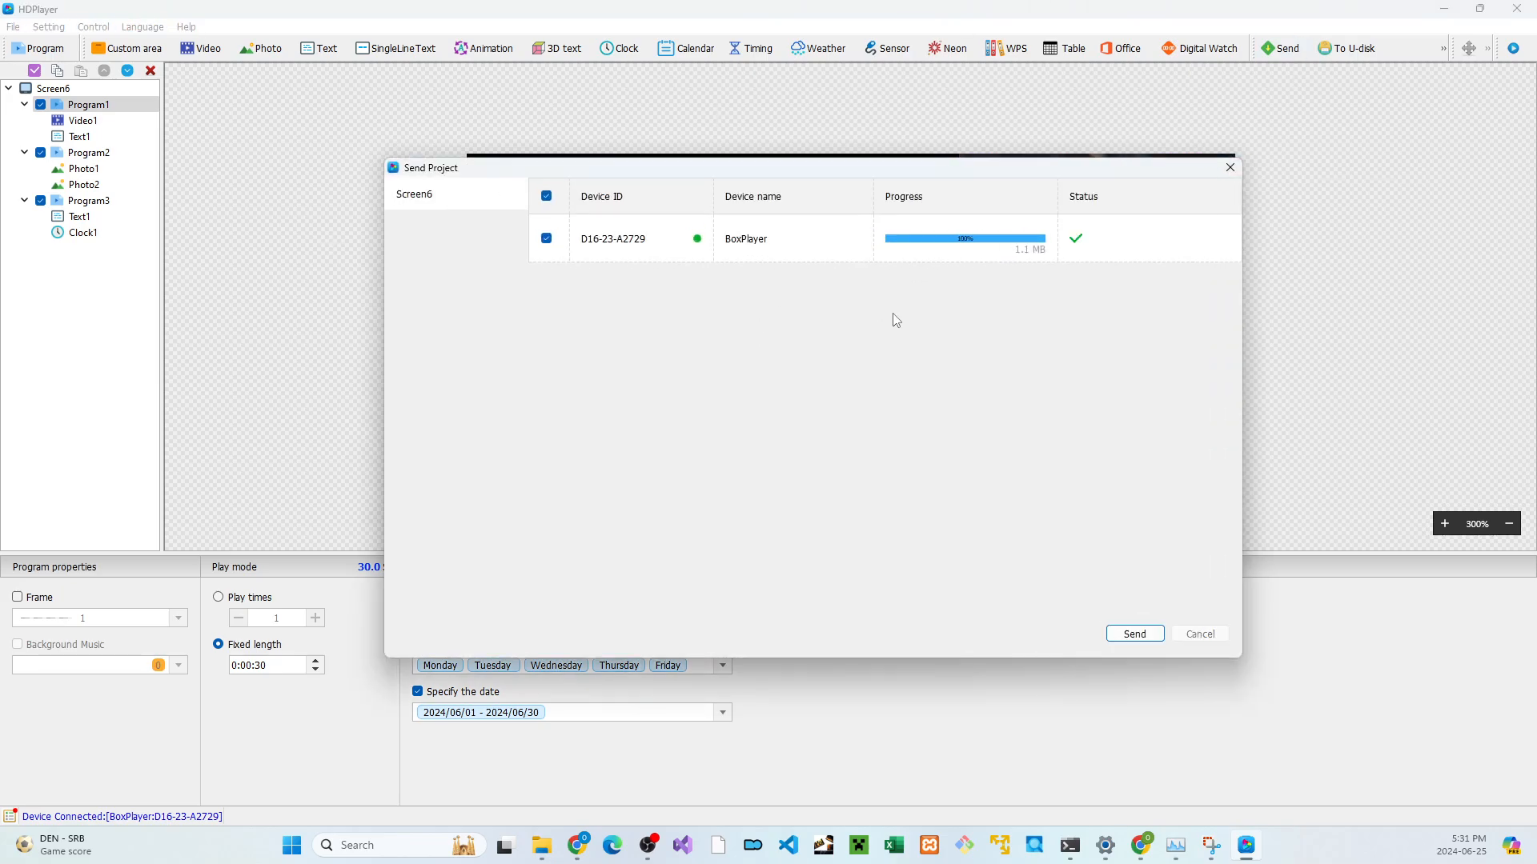
click(1230, 167)
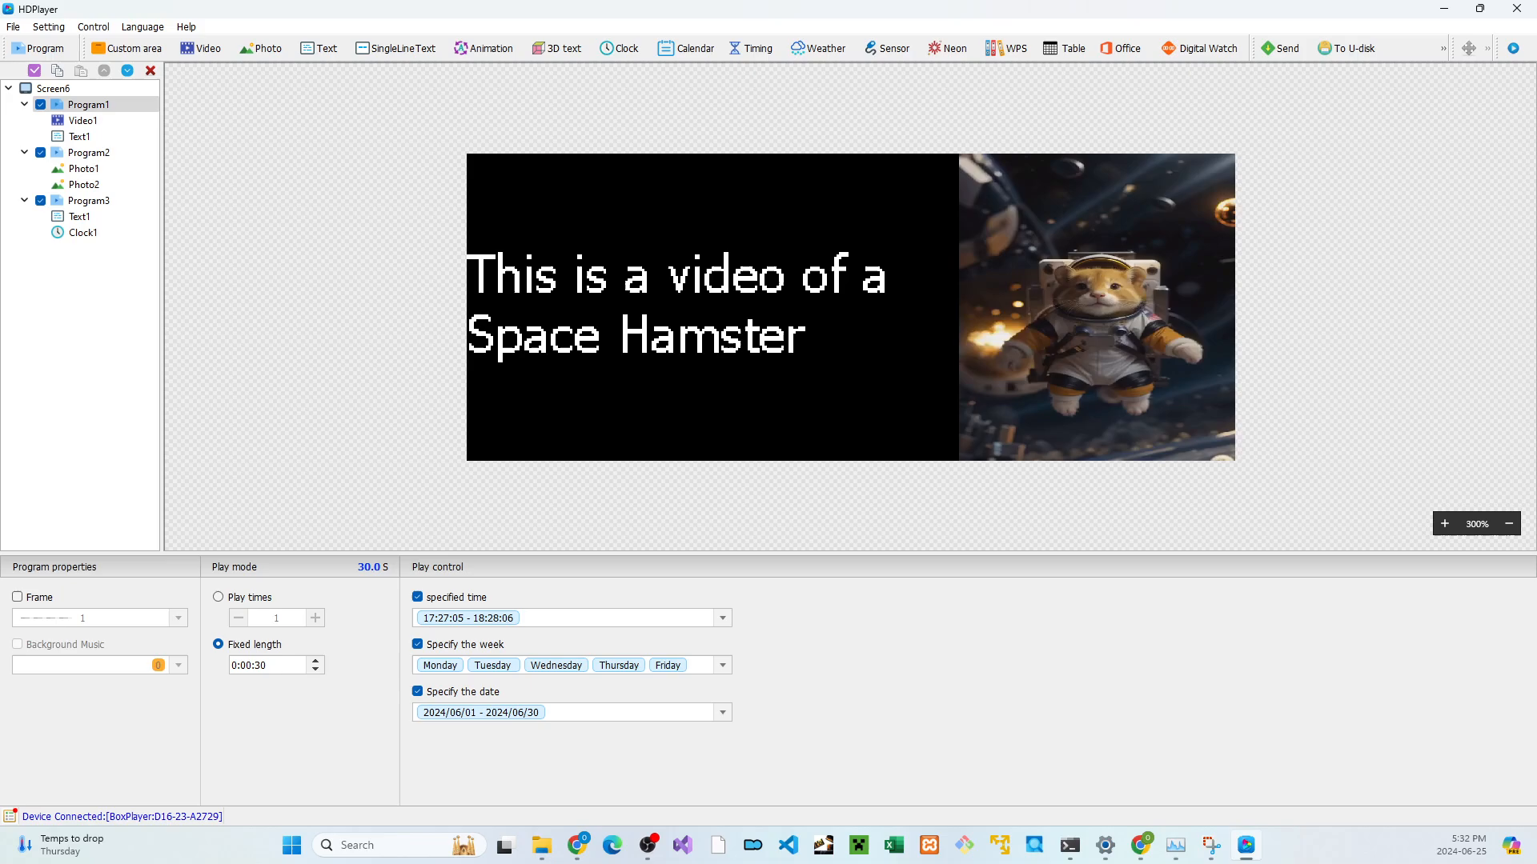
key(super+shift+s)
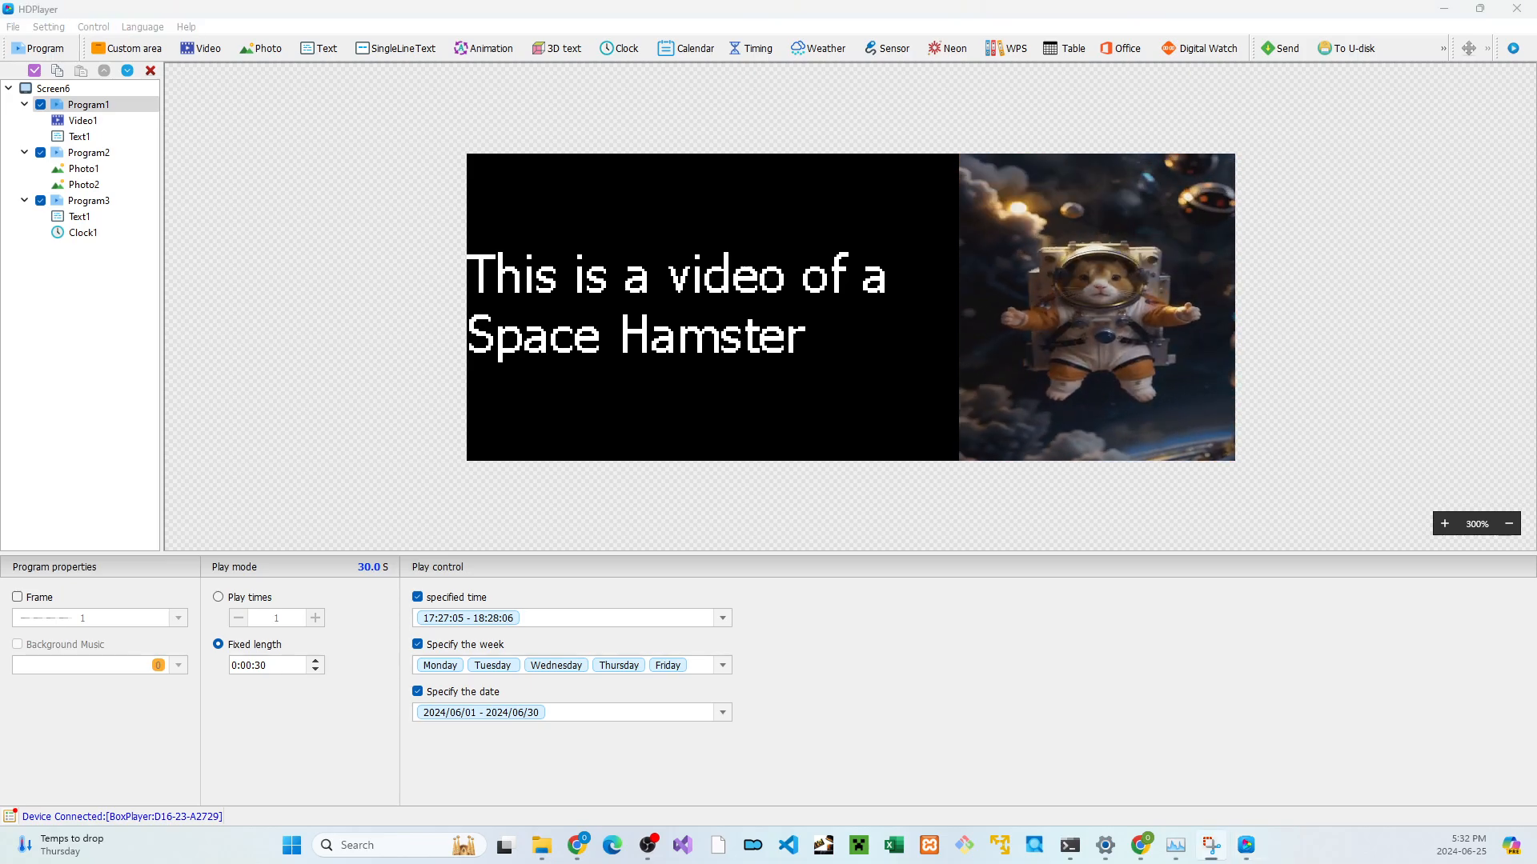